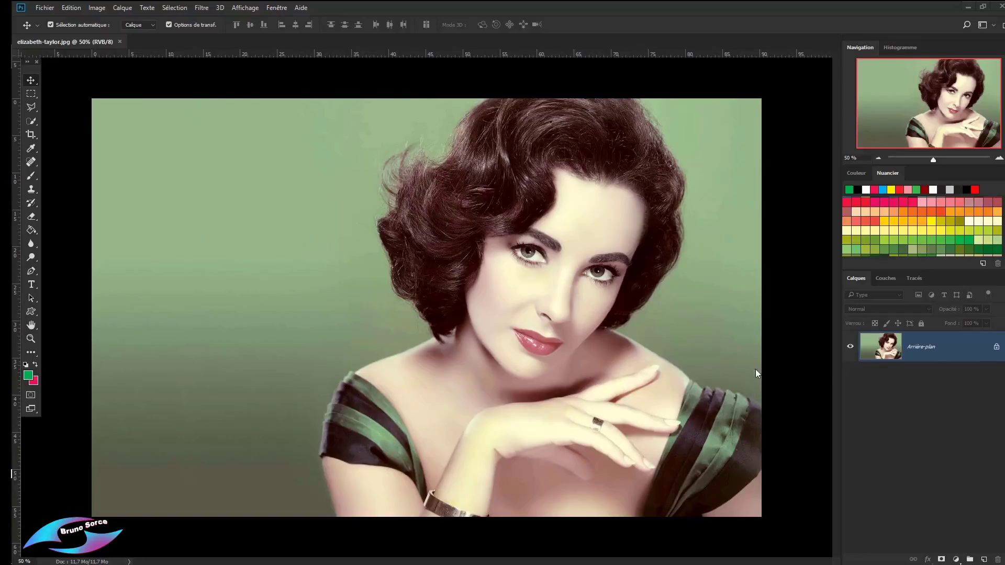
Unlock the background layer and duplicate it twice
{"action": "left_click", "coordinate": [996, 348]}
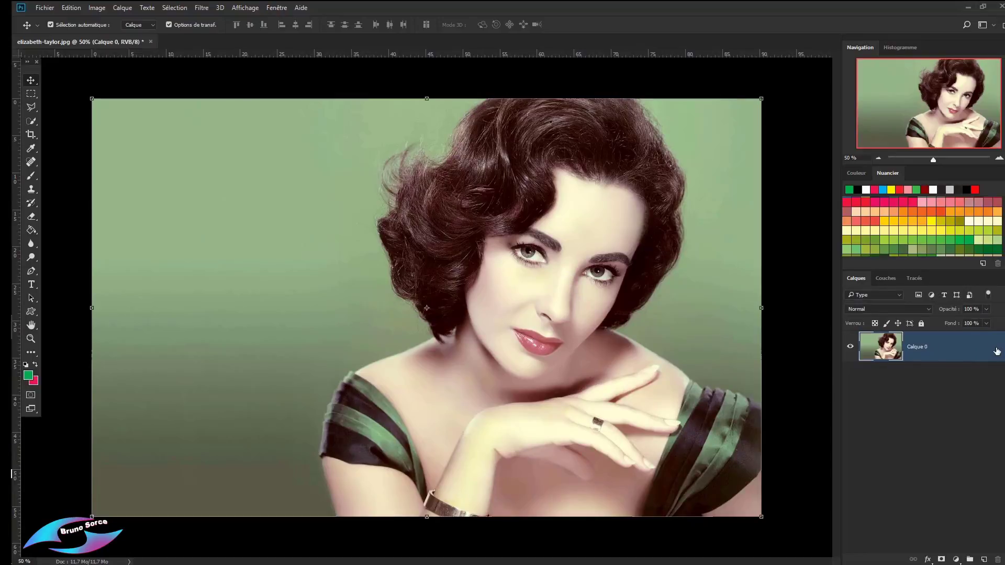
{"action": "key", "text": "ctrl+j"}
{"action": "key", "text": "ctrl+j"}
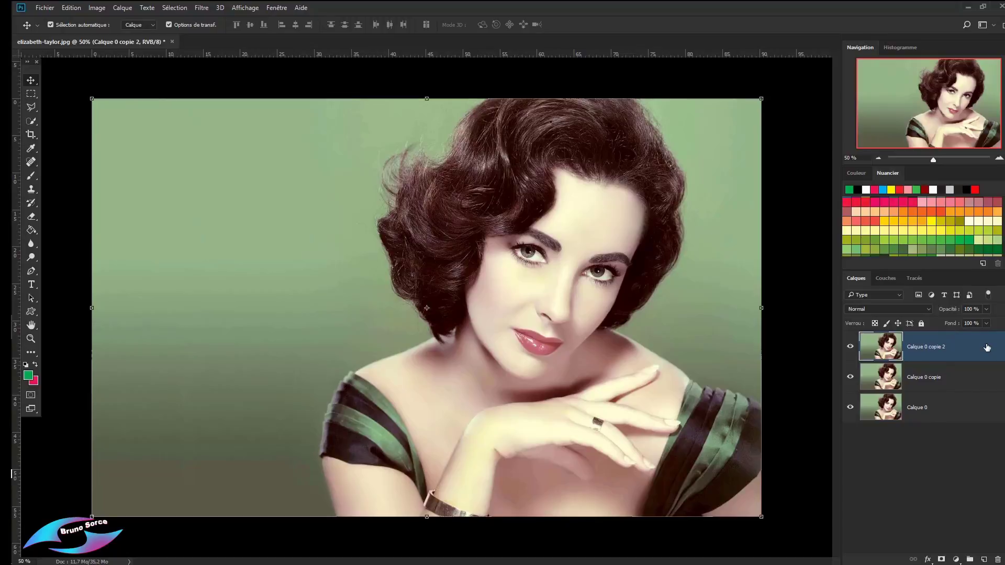
Convert the middle layer, Calque 0 copie, into a smart object
{"action": "left_click", "coordinate": [952, 380]}
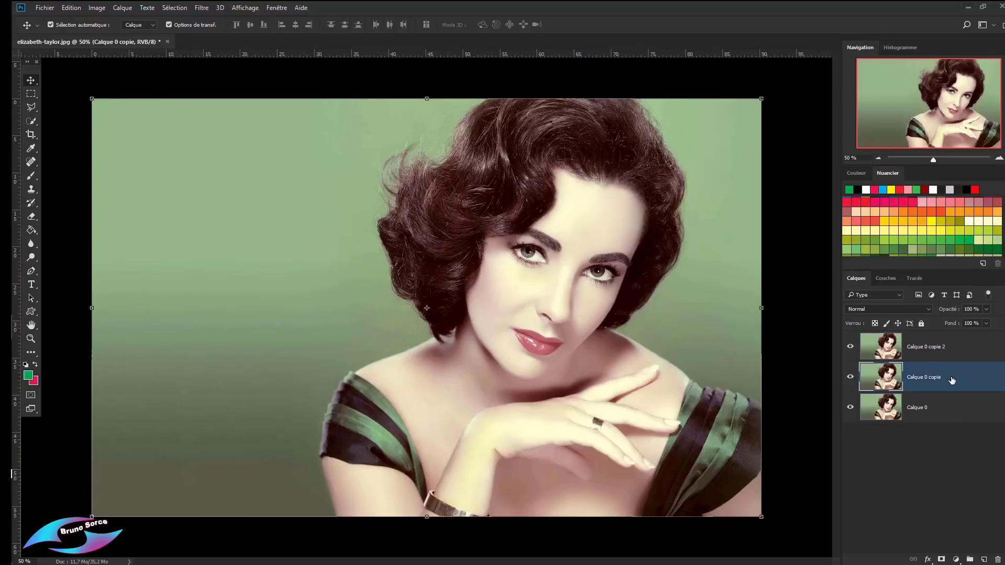
{"action": "key", "text": "ctrl"}
{"action": "key", "text": "ctrl+shift+o"}
With the two lower layers hidden, scale Calque 0 copie 2 down to about 38% and enlarge it back to the full canvas size
{"action": "left_click", "coordinate": [964, 347]}
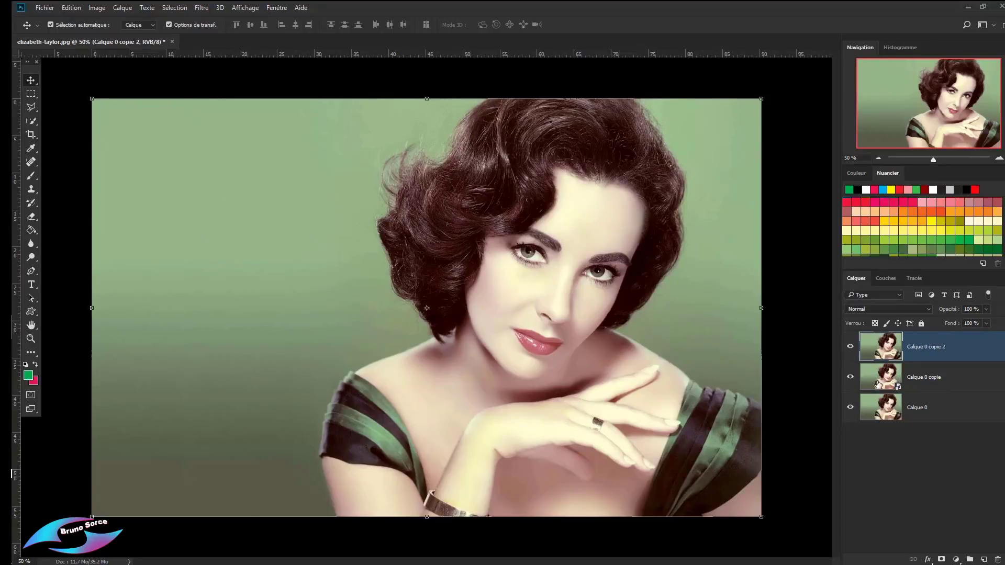
{"action": "left_click", "coordinate": [851, 377]}
{"action": "left_click", "coordinate": [849, 407]}
{"action": "left_click_drag", "start_coordinate": [762, 100], "coordinate": [350, 356]}
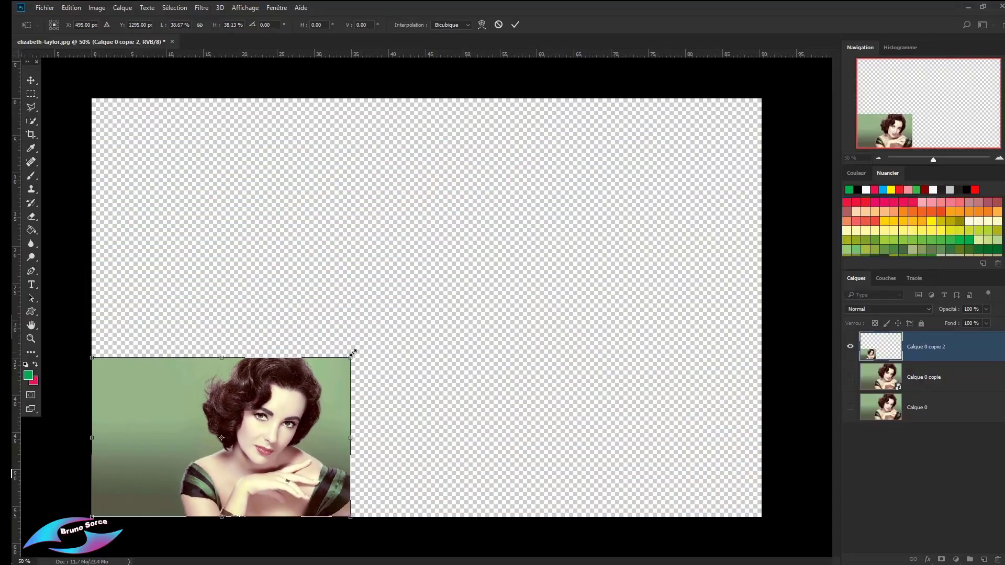
{"action": "key", "text": "Return"}
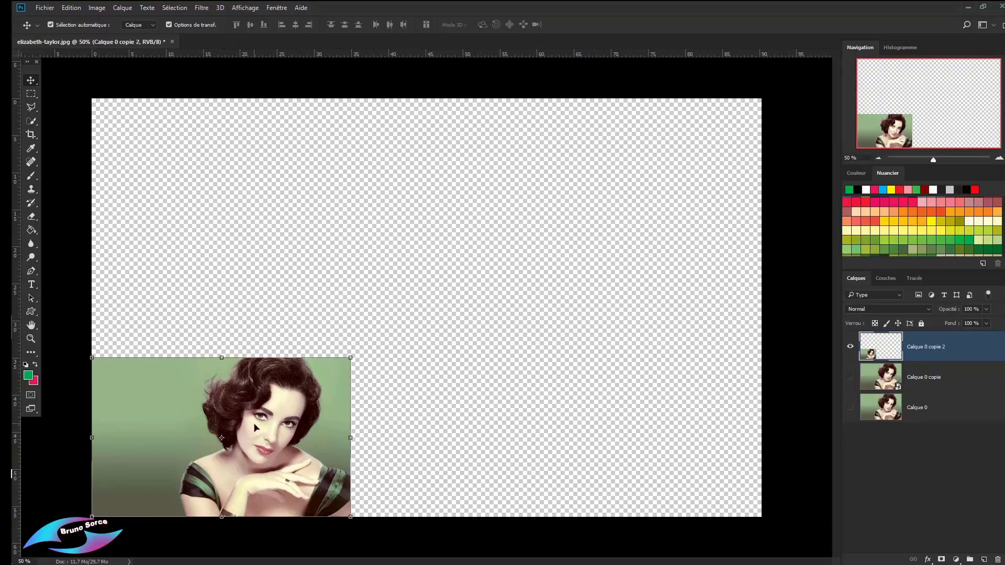
{"action": "left_click_drag", "start_coordinate": [351, 357], "coordinate": [761, 99]}
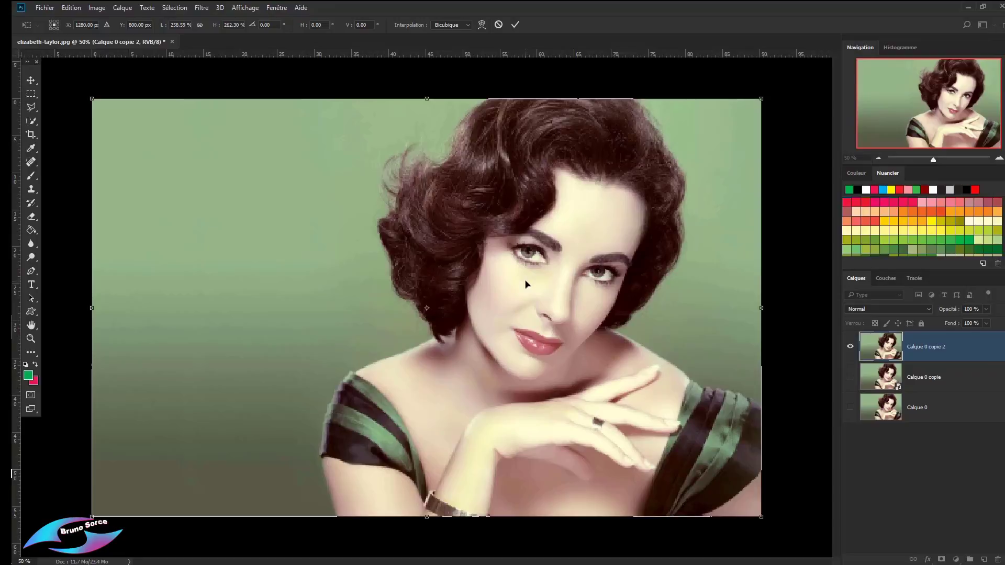
{"action": "key", "text": "Return"}
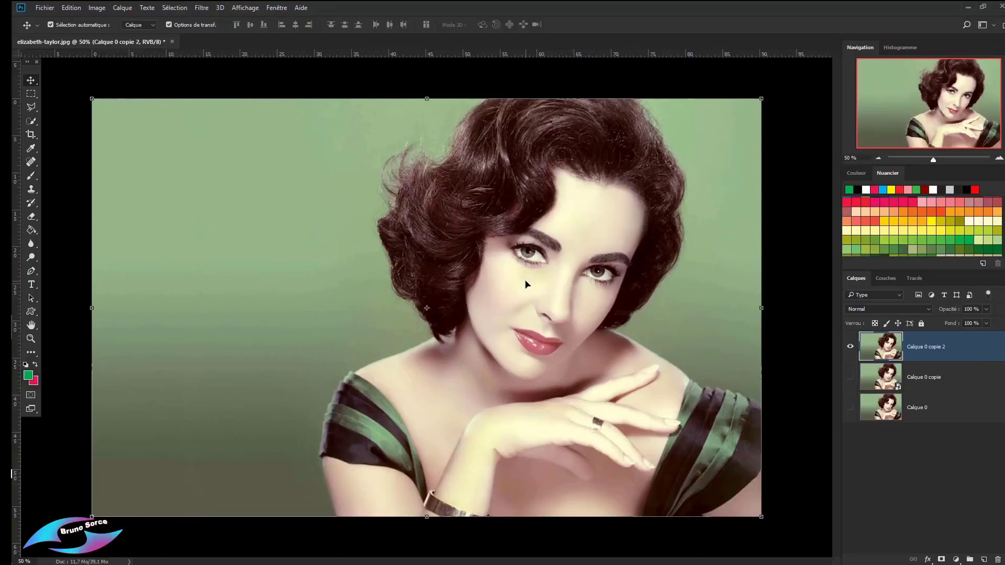
Compare the sharpness of the face between Calque 0 copie 2 and the smart object by toggling layer visibility
{"action": "scroll", "coordinate": [537, 286], "scroll_direction": "up", "scroll_amount": 3}
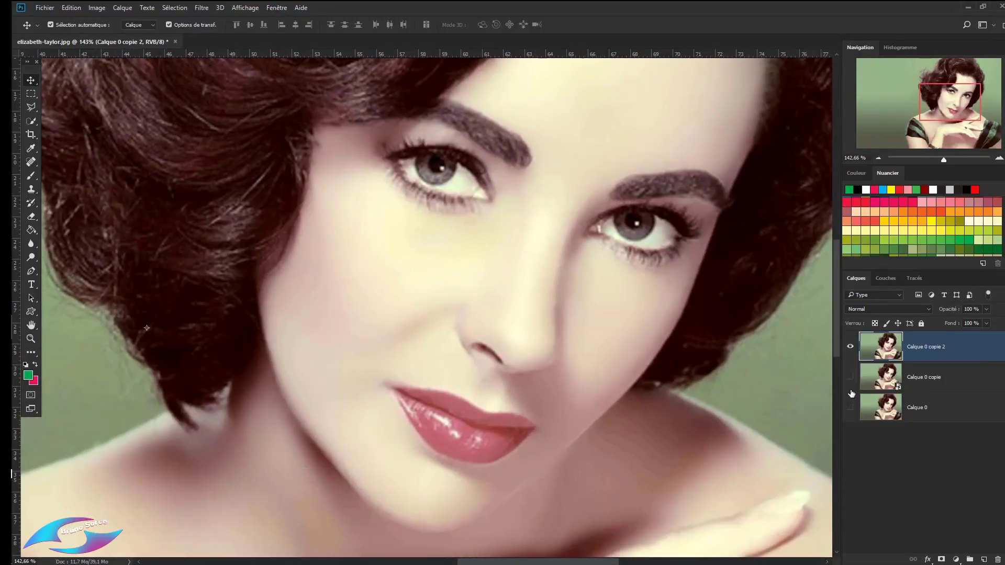
{"action": "left_click", "coordinate": [850, 349]}
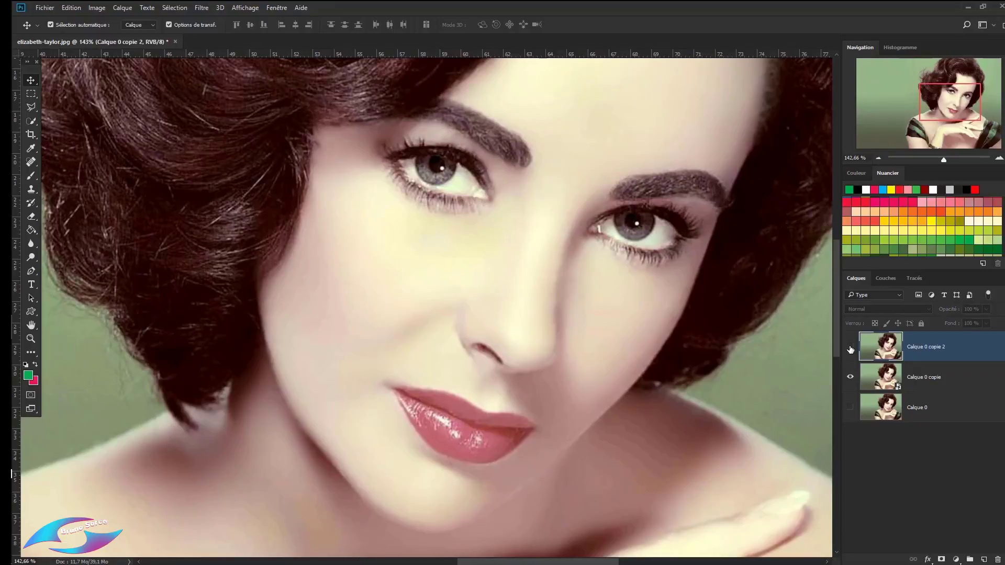
{"action": "left_click", "coordinate": [851, 348]}
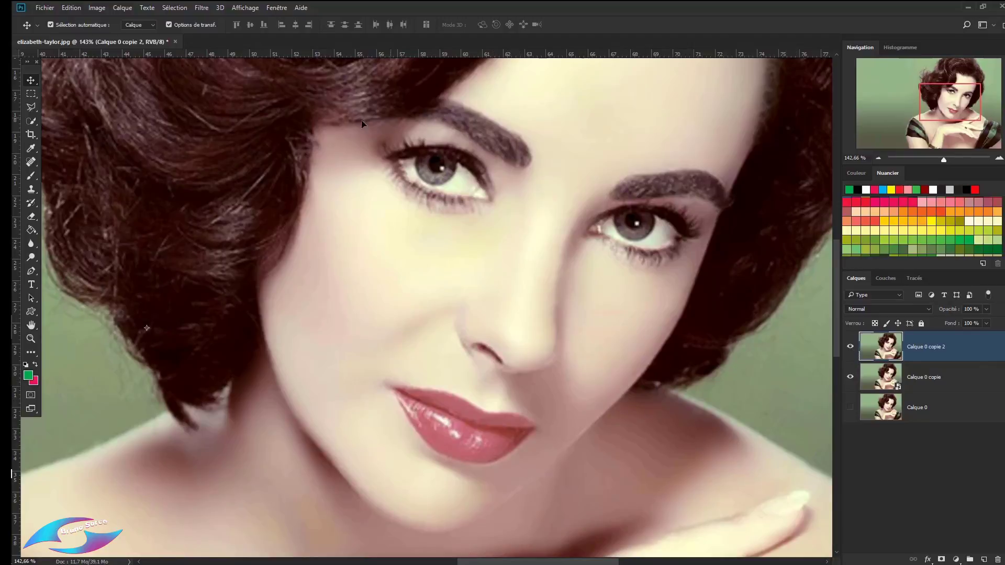
{"action": "left_click", "coordinate": [850, 351]}
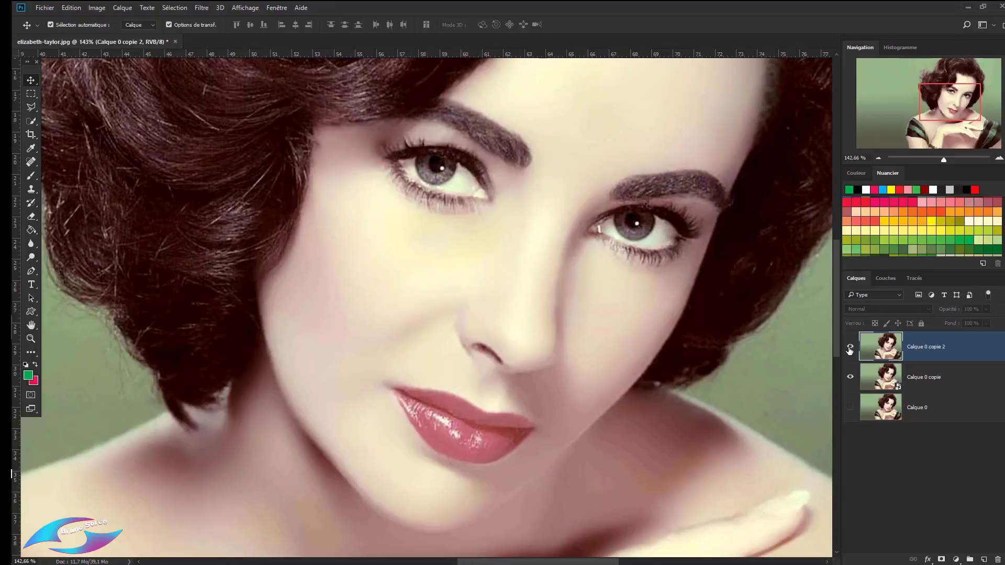
{"action": "left_click", "coordinate": [850, 348]}
{"action": "scroll", "coordinate": [461, 274], "scroll_direction": "down", "scroll_amount": 6}
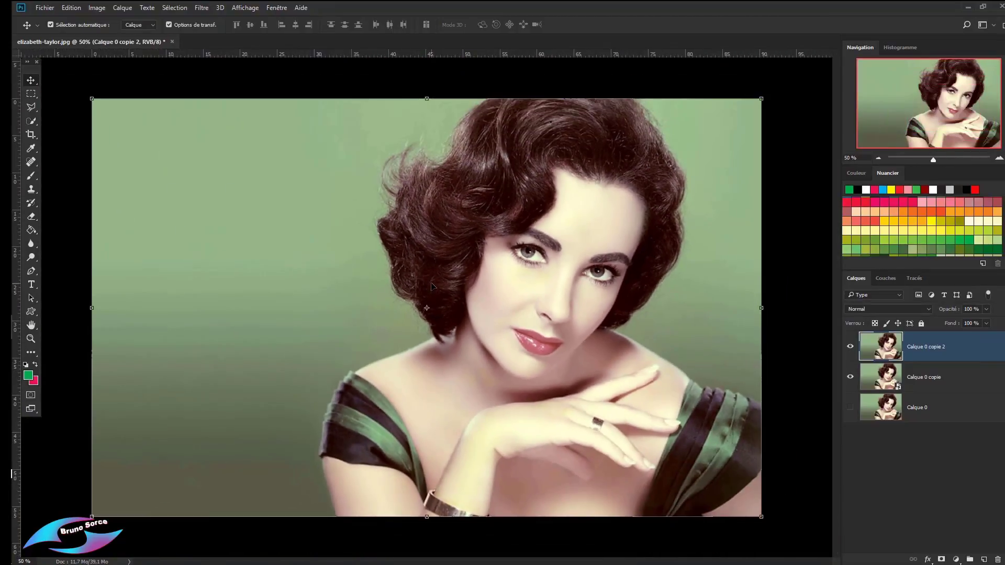
{"action": "scroll", "coordinate": [432, 287], "scroll_direction": "up", "scroll_amount": 1}
{"action": "scroll", "coordinate": [432, 286], "scroll_direction": "down", "scroll_amount": 1}
With Calque 0 copie 2 hidden, shrink the smart object to the canvas's lower-left corner and enlarge it back to 100%
{"action": "left_click", "coordinate": [929, 383]}
{"action": "left_click", "coordinate": [851, 346]}
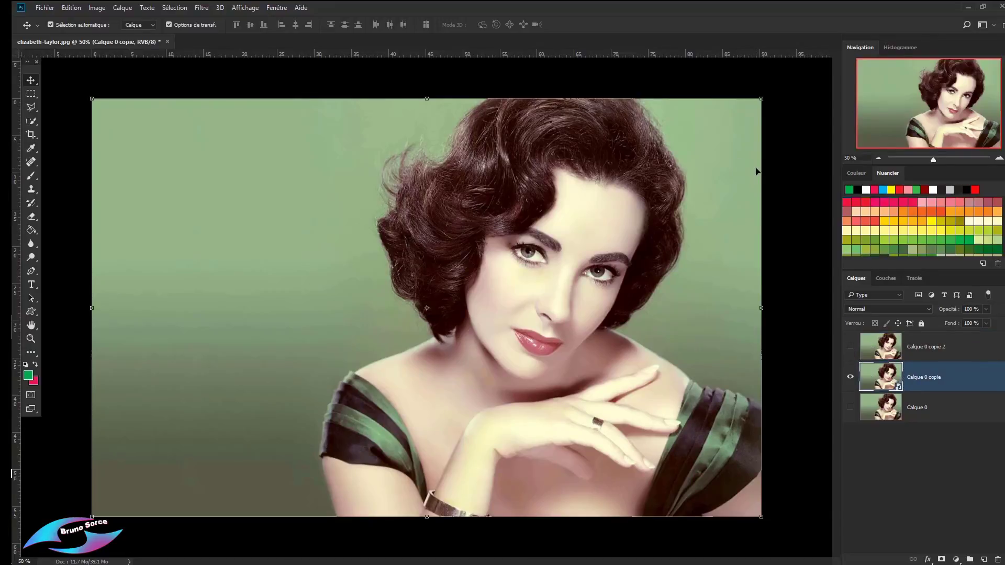
{"action": "left_click_drag", "start_coordinate": [763, 99], "coordinate": [266, 426]}
{"action": "key", "text": "Return"}
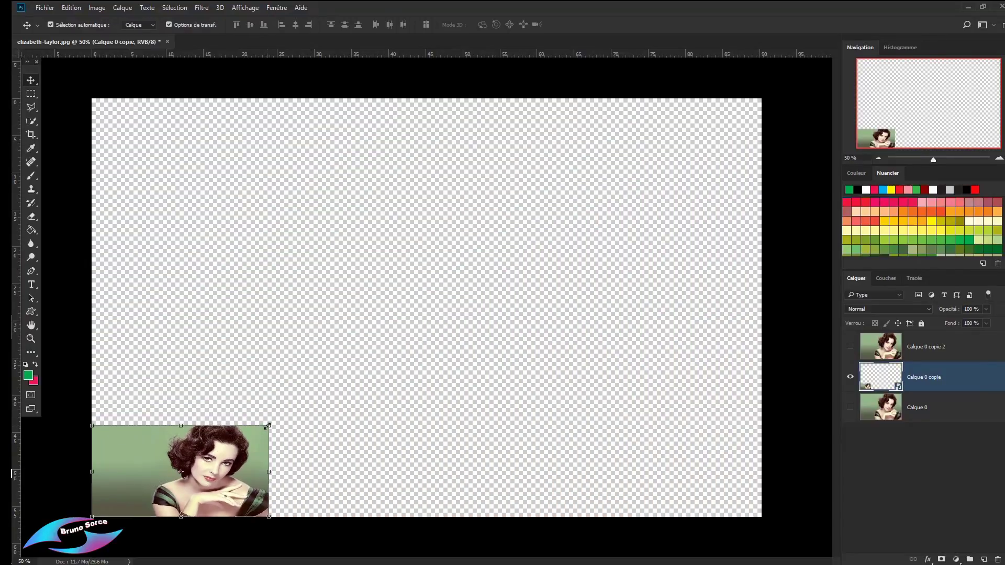
{"action": "left_click_drag", "start_coordinate": [266, 426], "coordinate": [762, 99]}
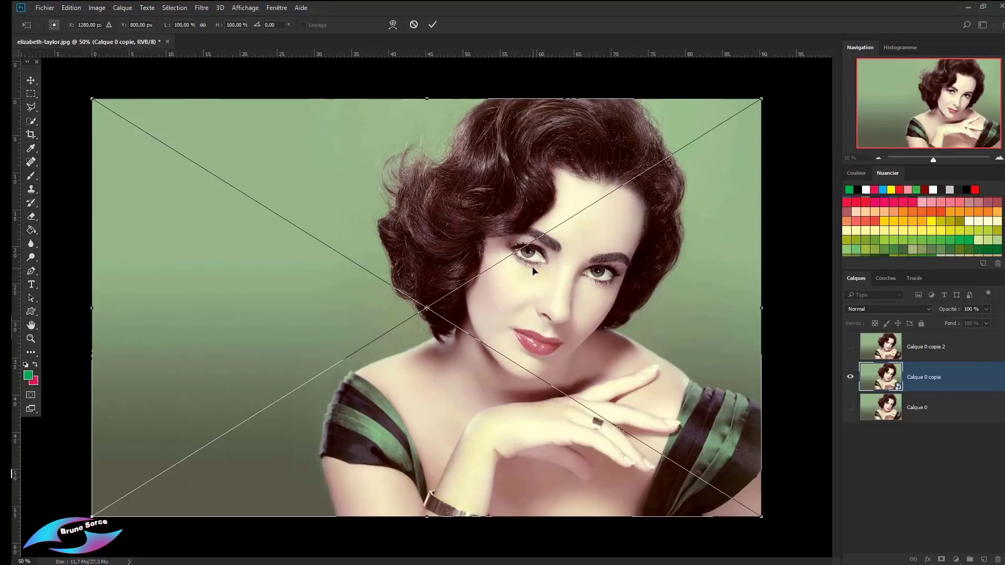
{"action": "key", "text": "Return"}
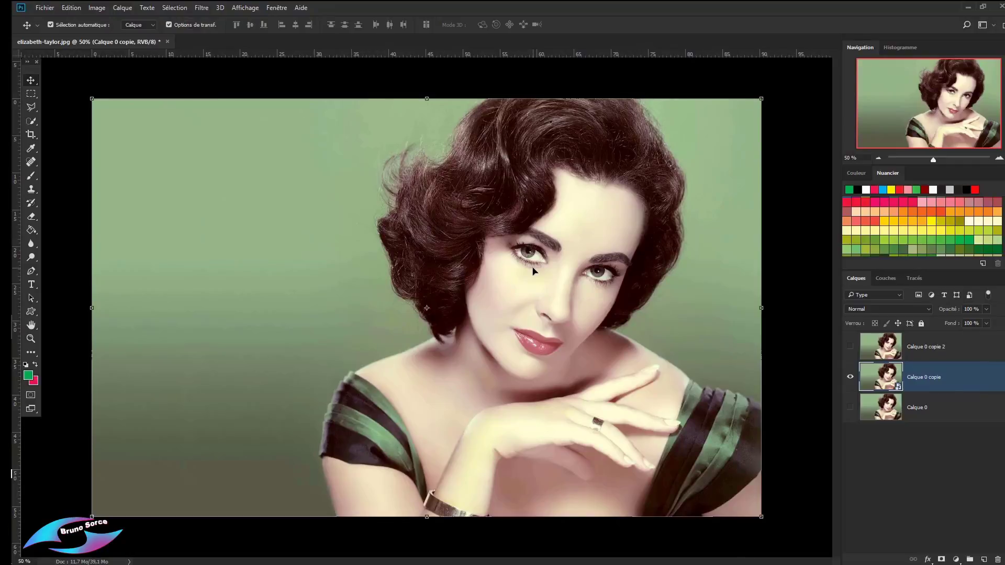
Compare the face on the rescaled smart object and on Calque 0 copie 2 with the original Calque 0 by toggling layer visibility
{"action": "scroll", "coordinate": [538, 275], "scroll_direction": "up", "scroll_amount": 5}
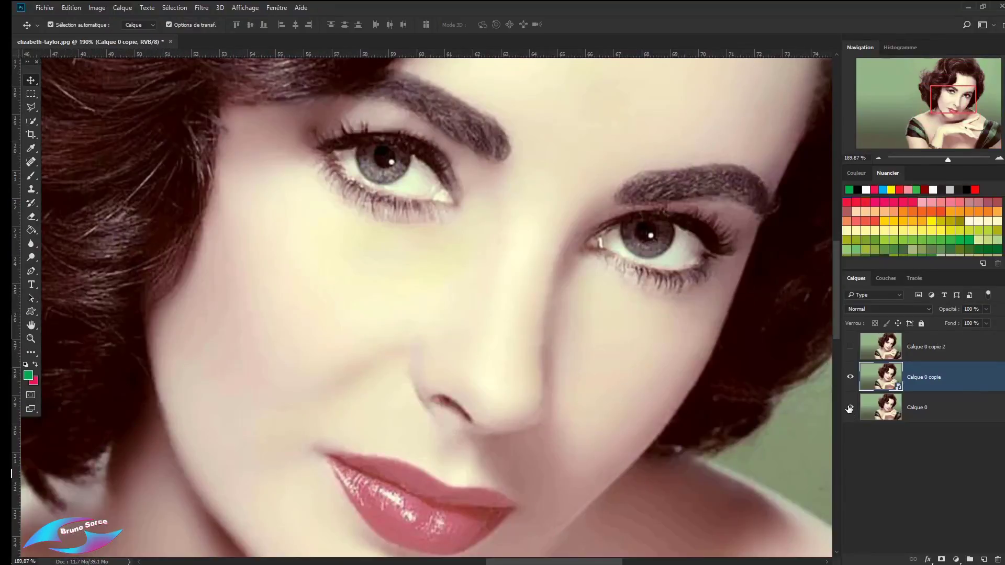
{"action": "left_click", "coordinate": [851, 378]}
{"action": "left_click", "coordinate": [850, 378]}
{"action": "left_click", "coordinate": [851, 378]}
{"action": "left_click", "coordinate": [849, 347]}
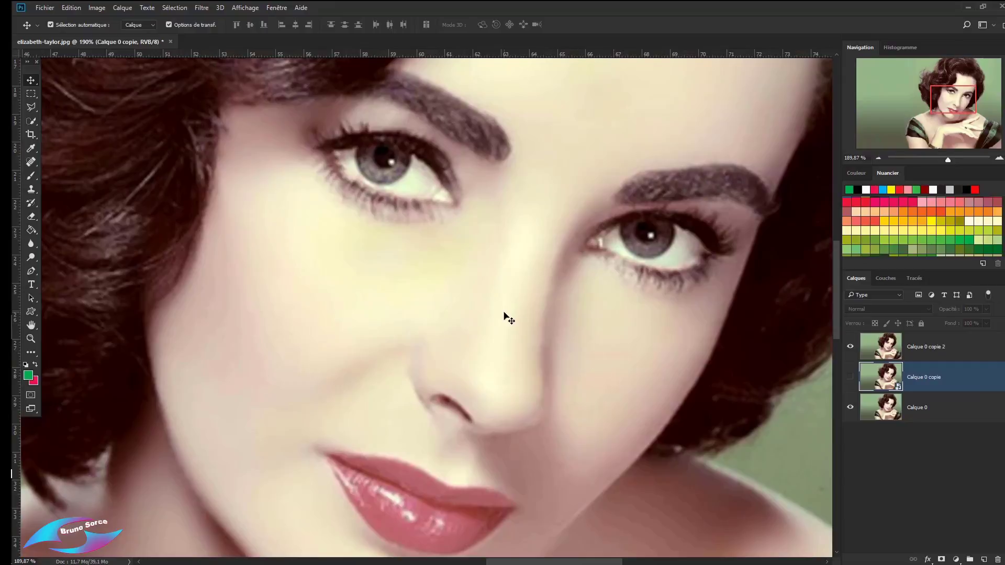
{"action": "scroll", "coordinate": [506, 319], "scroll_direction": "down", "scroll_amount": 6}
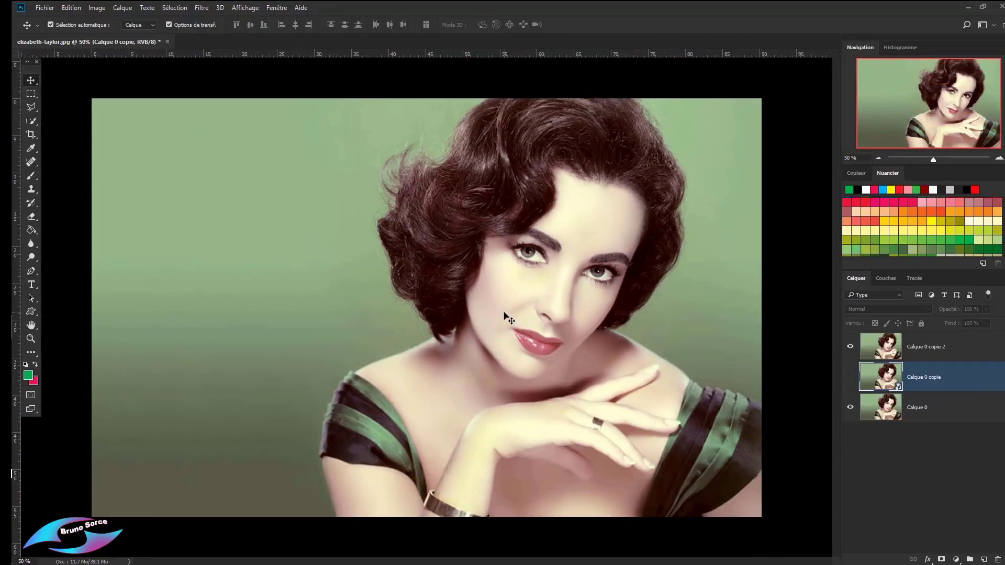
{"action": "scroll", "coordinate": [516, 317], "scroll_direction": "up", "scroll_amount": 1}
{"action": "scroll", "coordinate": [519, 317], "scroll_direction": "down", "scroll_amount": 1}
Show the smart object layer again and delete Calque 0 copie 2 and Calque 0
{"action": "left_click", "coordinate": [931, 354]}
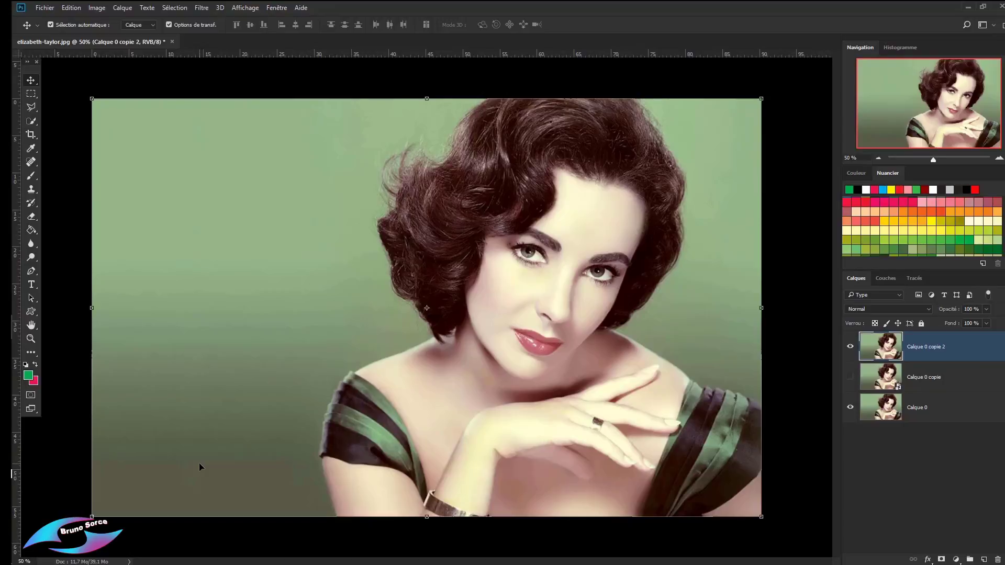
{"action": "left_click", "coordinate": [850, 377]}
{"action": "left_click", "coordinate": [934, 386]}
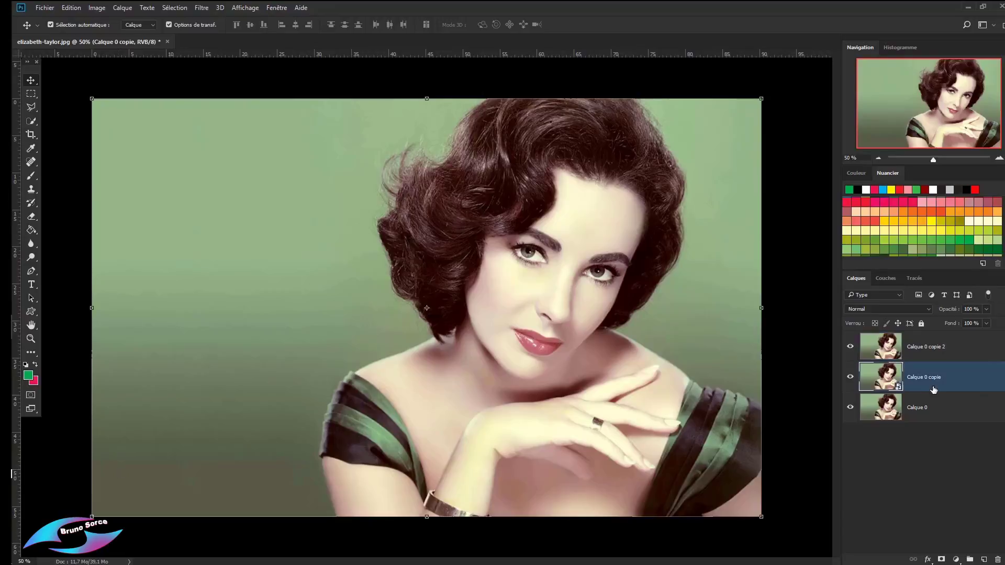
{"action": "left_click", "coordinate": [943, 356]}
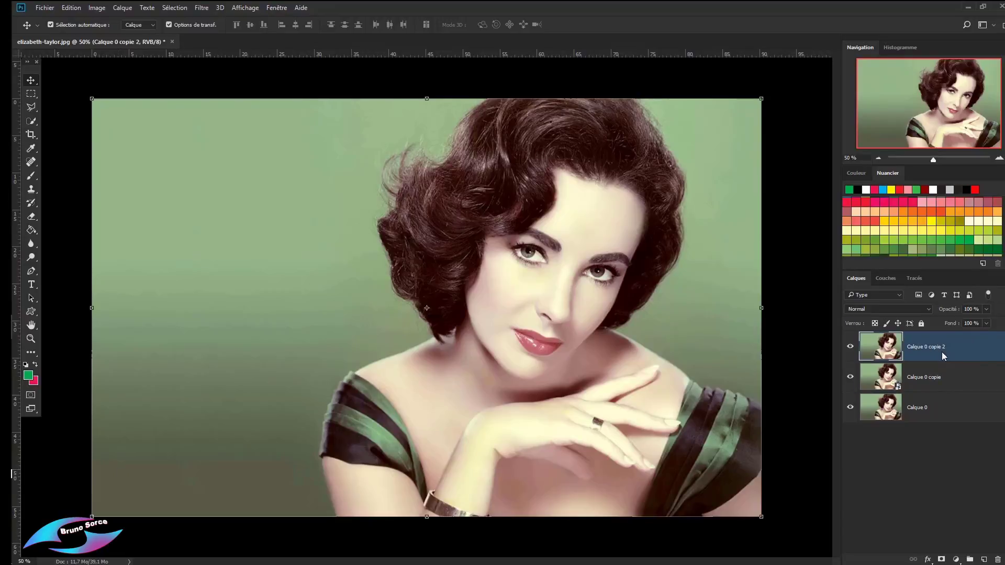
{"action": "key", "text": "Delete"}
{"action": "left_click", "coordinate": [944, 376]}
{"action": "key", "text": "Delete"}
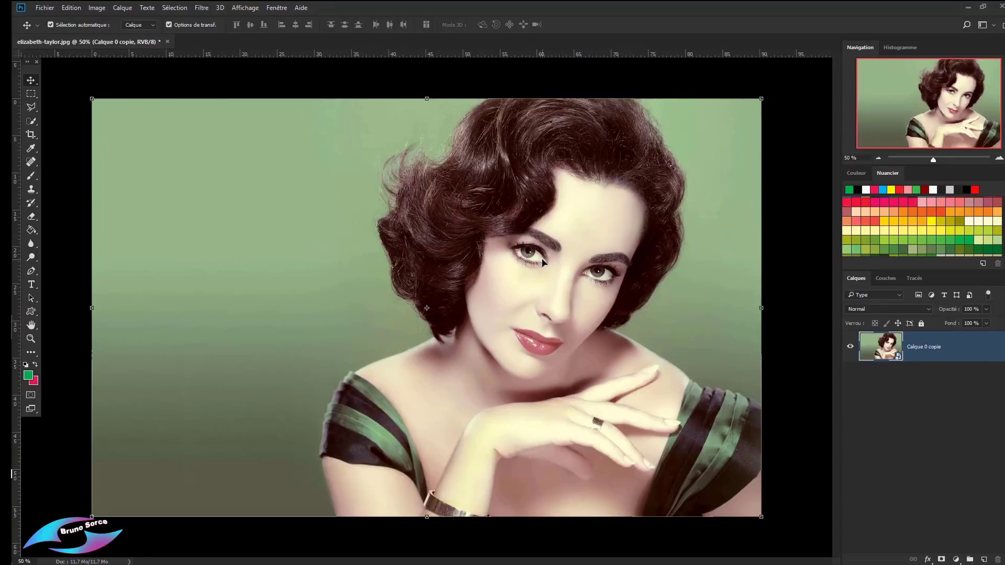
{"action": "left_click", "coordinate": [45, 8]}
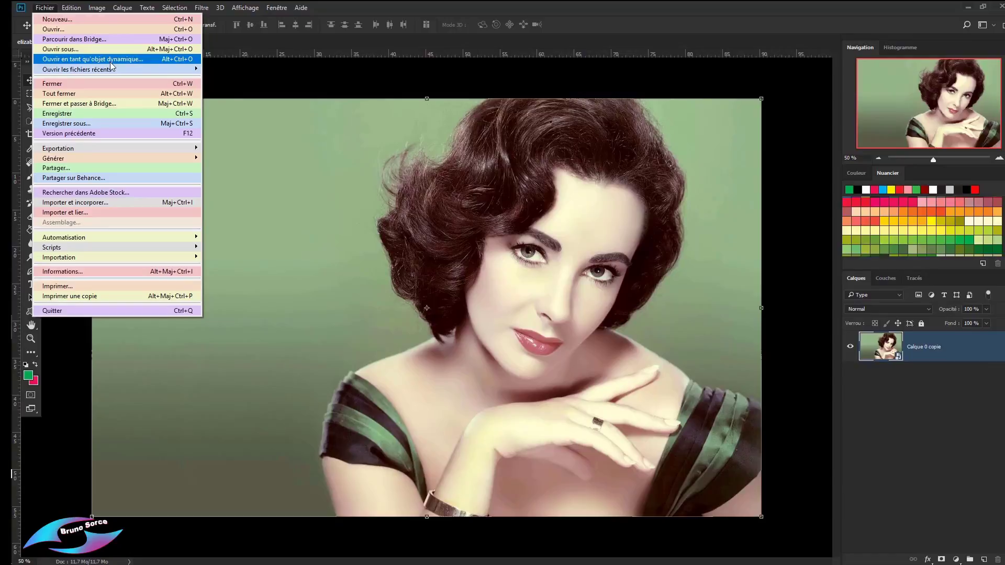
{"action": "left_click", "coordinate": [556, 33]}
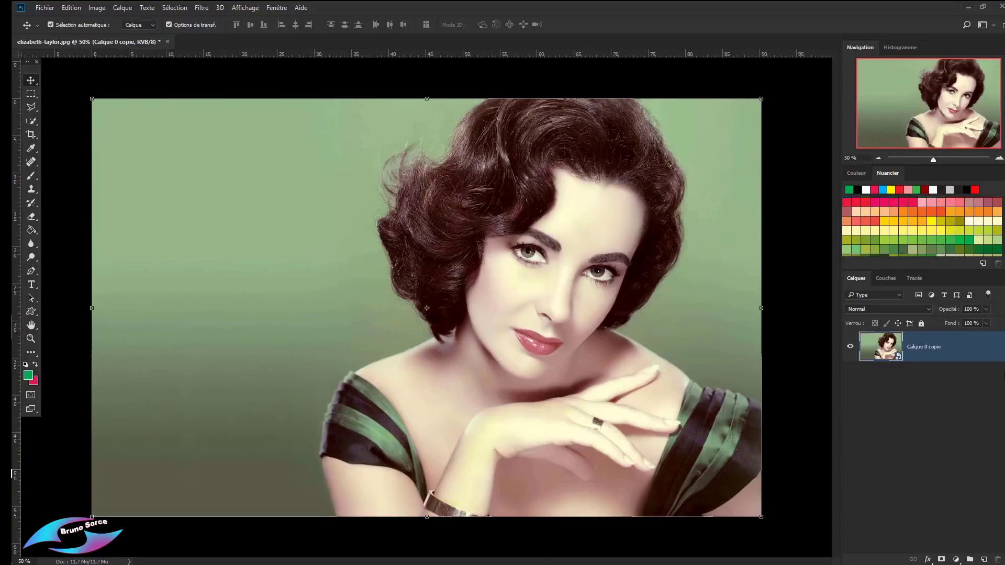
{"action": "right_click", "coordinate": [987, 347]}
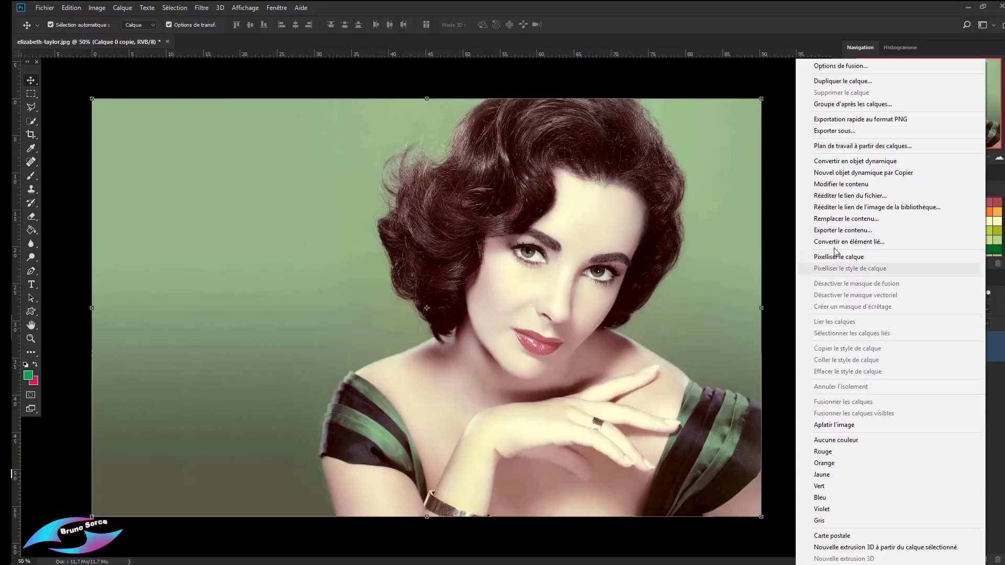
{"action": "left_click", "coordinate": [846, 163]}
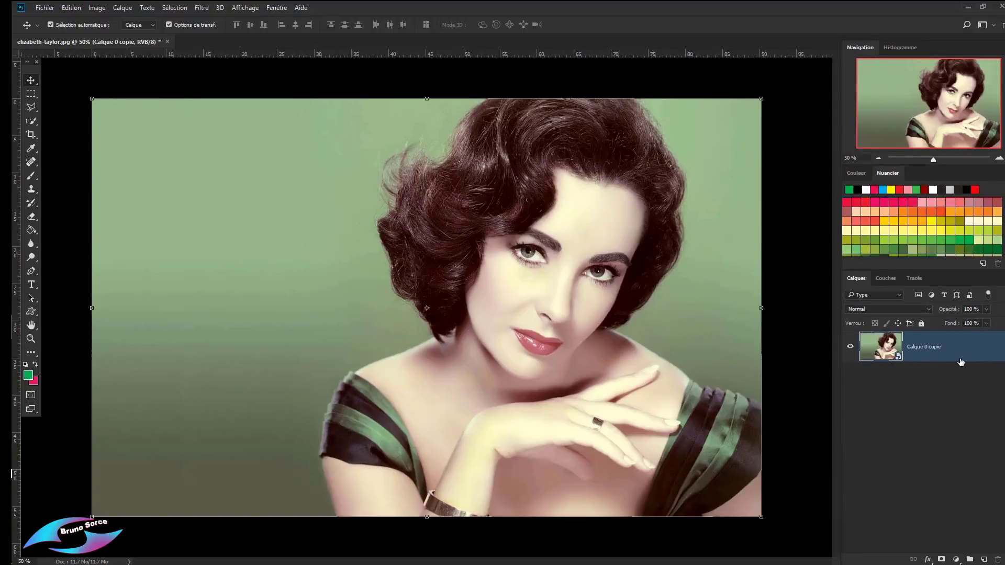
Duplicate the smart object twice and scale all three layers together around their centre to about a third of their size
{"action": "key", "text": "ctrl+j"}
{"action": "key", "text": "ctrl+j"}
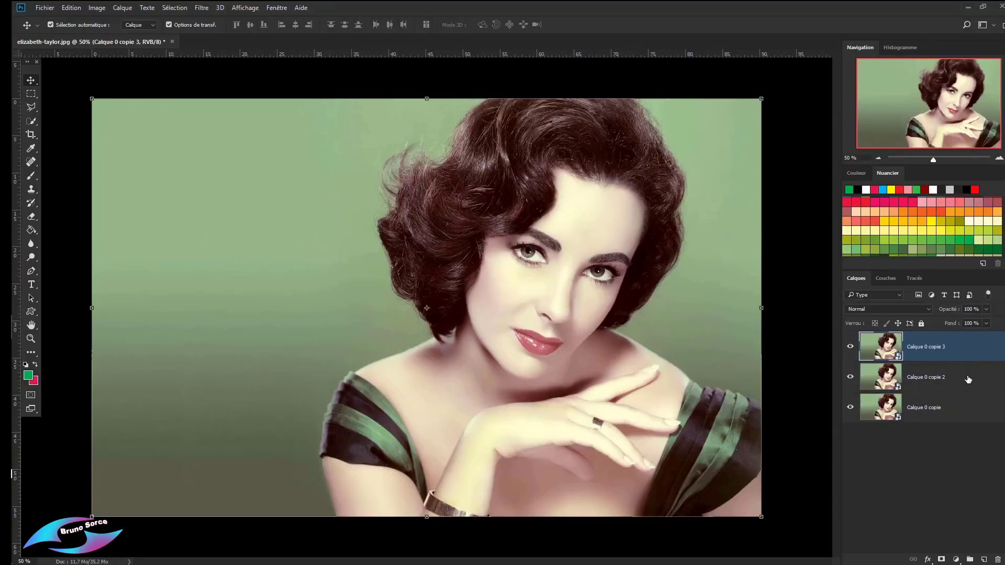
{"action": "left_click", "coordinate": [968, 380], "text": "shift"}
{"action": "left_click", "coordinate": [940, 416], "text": "shift"}
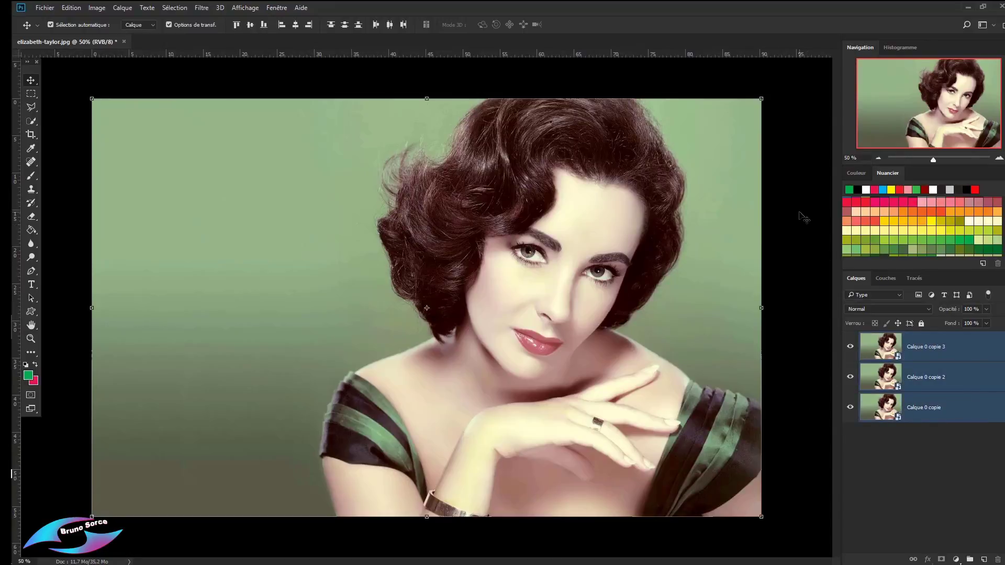
{"action": "left_click_drag", "start_coordinate": [758, 101], "coordinate": [718, 127]}
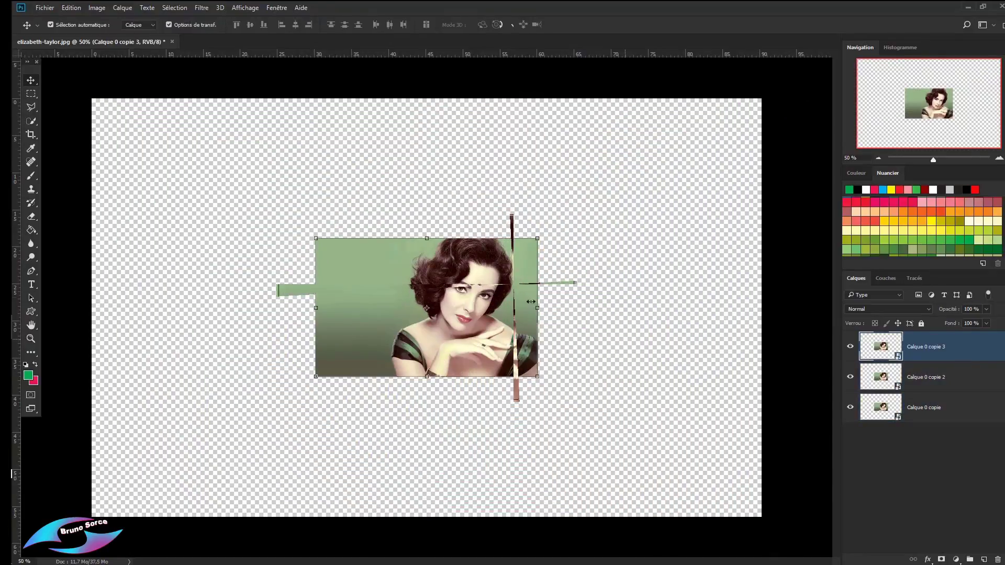
Spread the three portraits apart, placing two in the canvas's upper corners and one at the lower centre
{"action": "left_click_drag", "start_coordinate": [527, 303], "coordinate": [710, 196]}
{"action": "left_click_drag", "start_coordinate": [435, 309], "coordinate": [417, 389]}
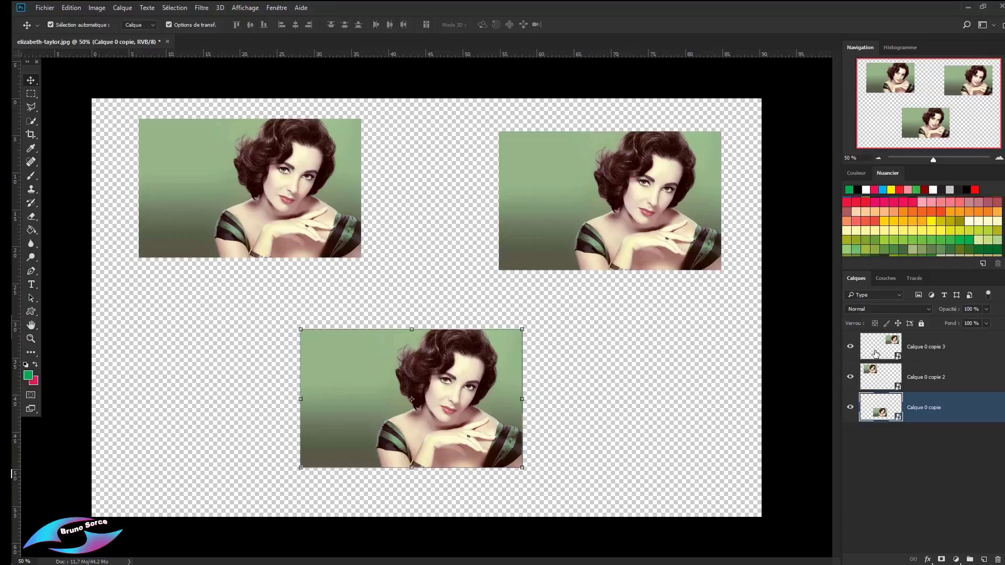
Open the contents of the Calque 0 copie smart object for editing, checking the main composition before returning to them
{"action": "double_click", "coordinate": [876, 406]}
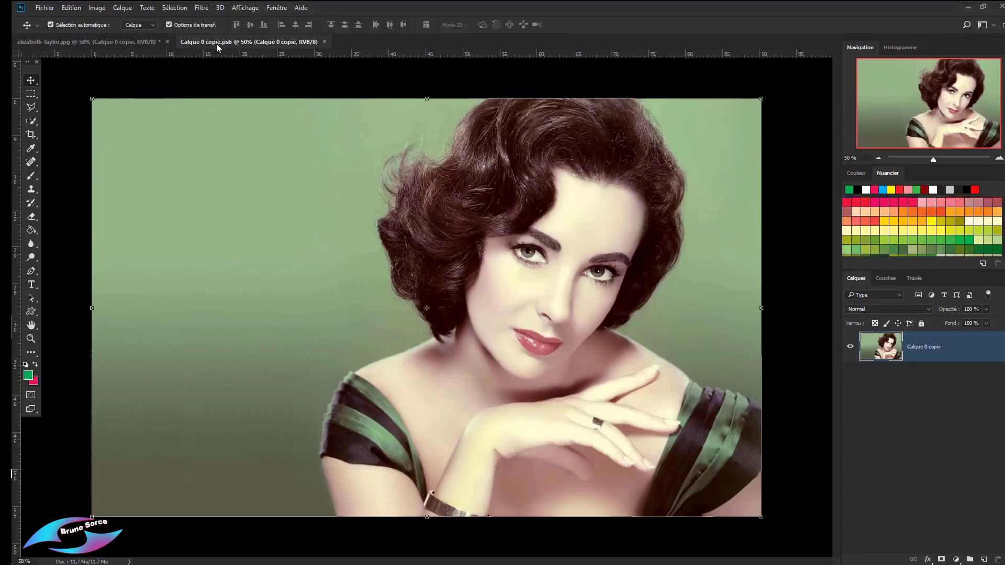
{"action": "left_click", "coordinate": [126, 42]}
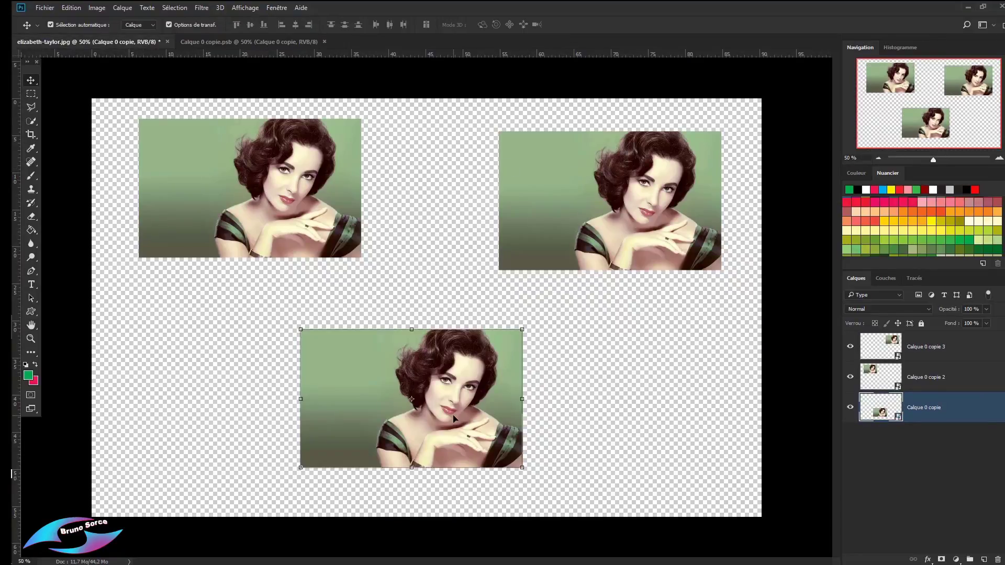
{"action": "left_click", "coordinate": [266, 44]}
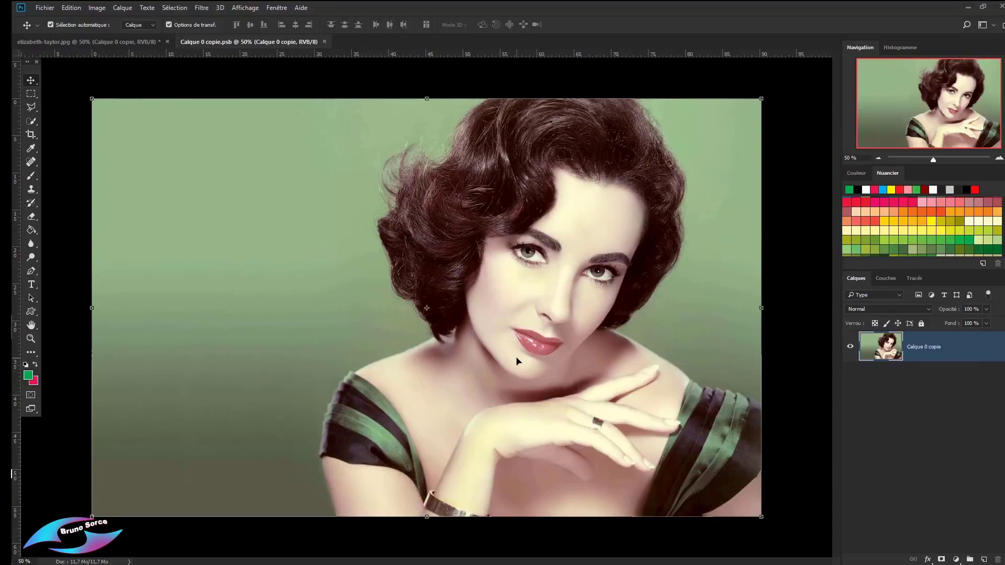
Add a new layer above the portrait and paint one large solid magenta circle on the empty green background beside the hair with the Brush tool
{"action": "left_click", "coordinate": [984, 559]}
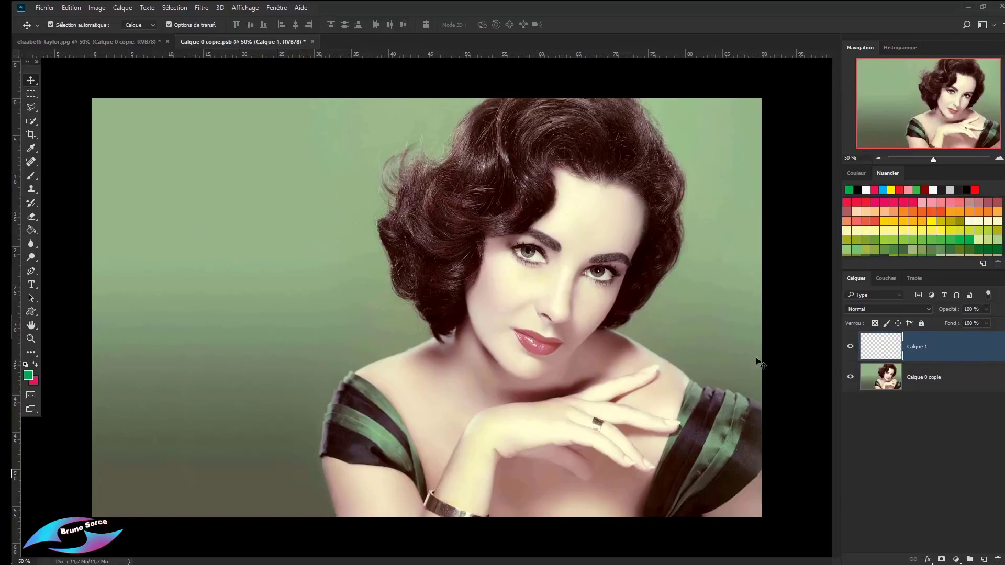
{"action": "left_click", "coordinate": [32, 176]}
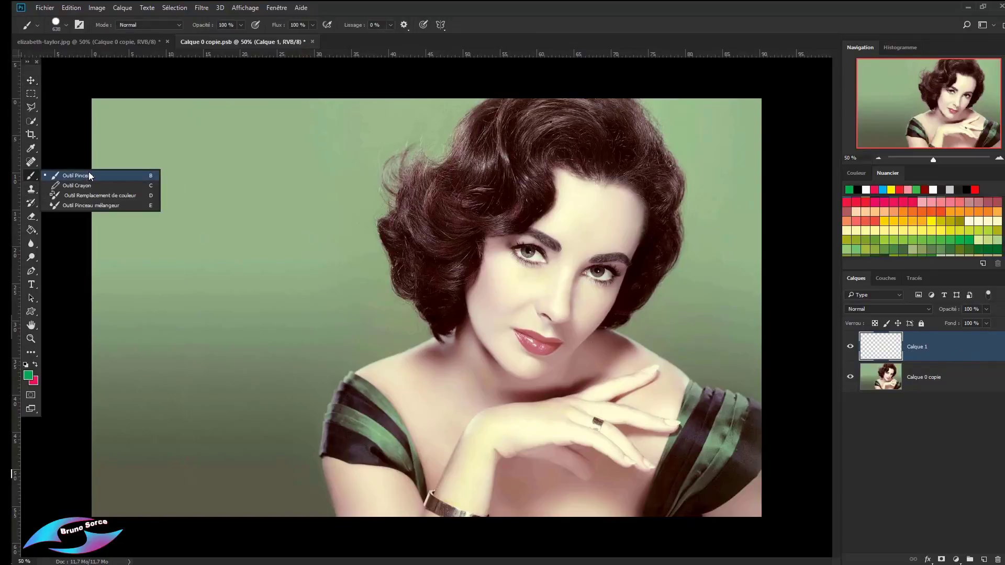
{"action": "left_click", "coordinate": [100, 196]}
{"action": "key", "text": "d"}
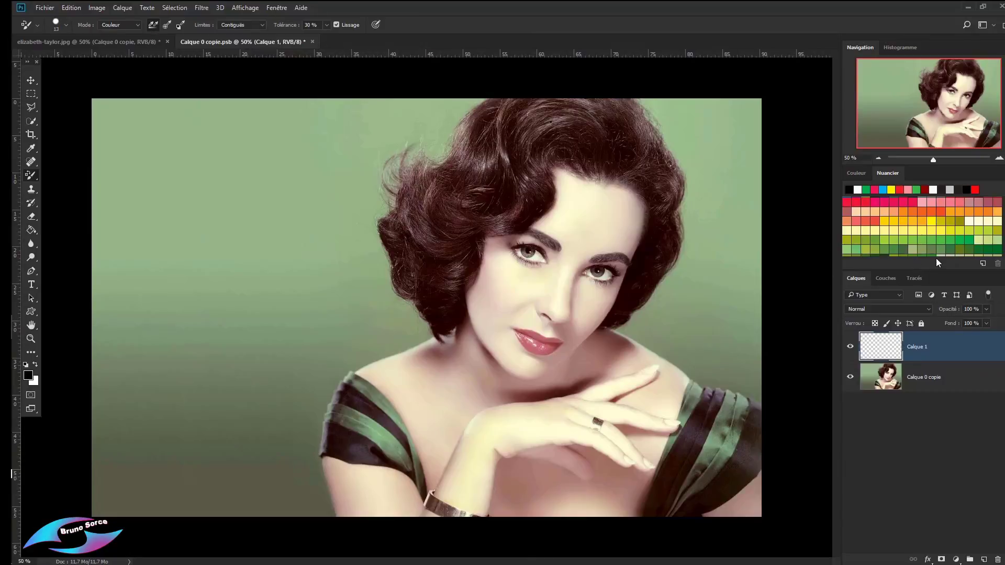
{"action": "left_click", "coordinate": [877, 201]}
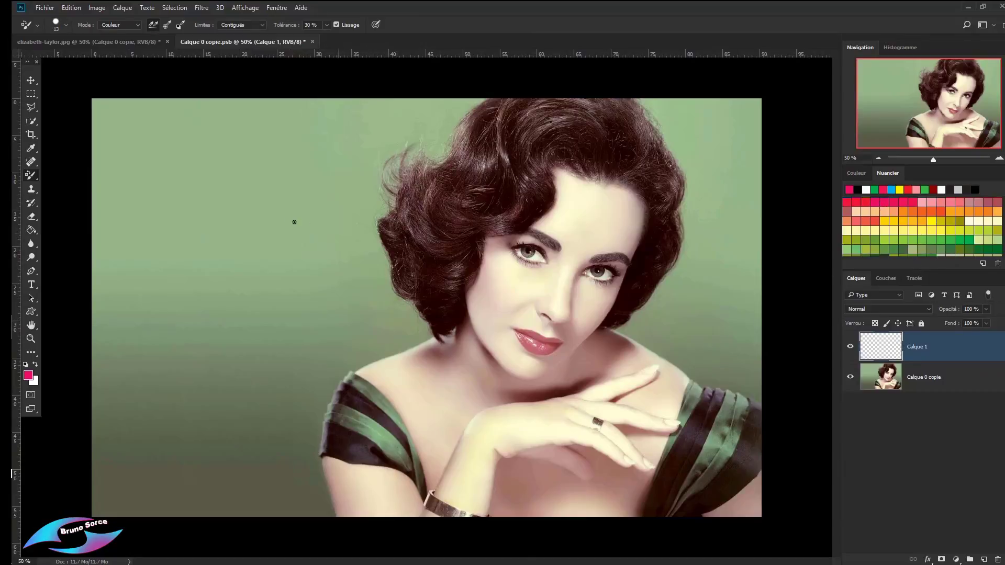
{"action": "key", "text": "shift+b"}
{"action": "key", "text": "shift+b"}
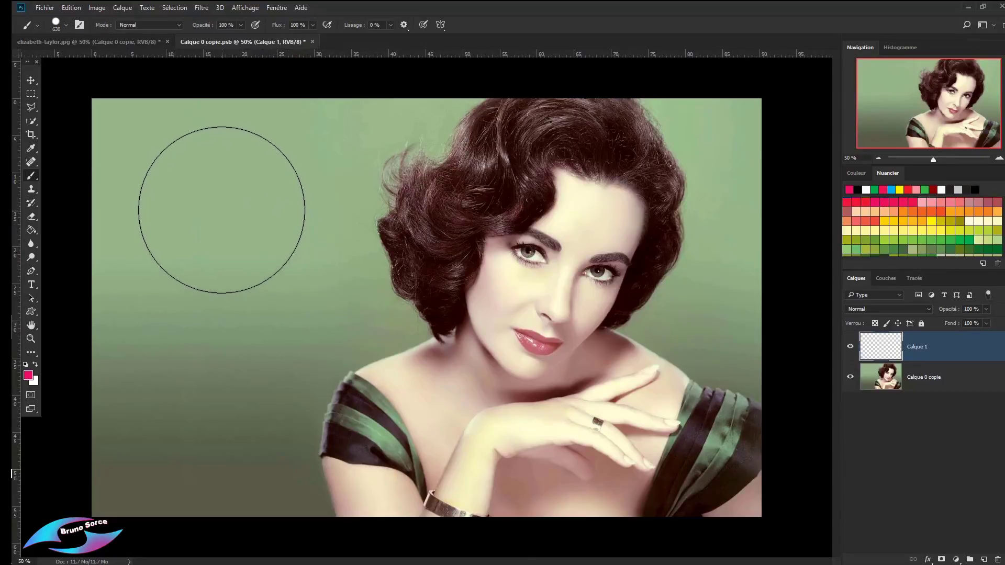
{"action": "left_click_drag", "start_coordinate": [221, 210], "coordinate": [256, 219]}
{"action": "left_click", "coordinate": [242, 243]}
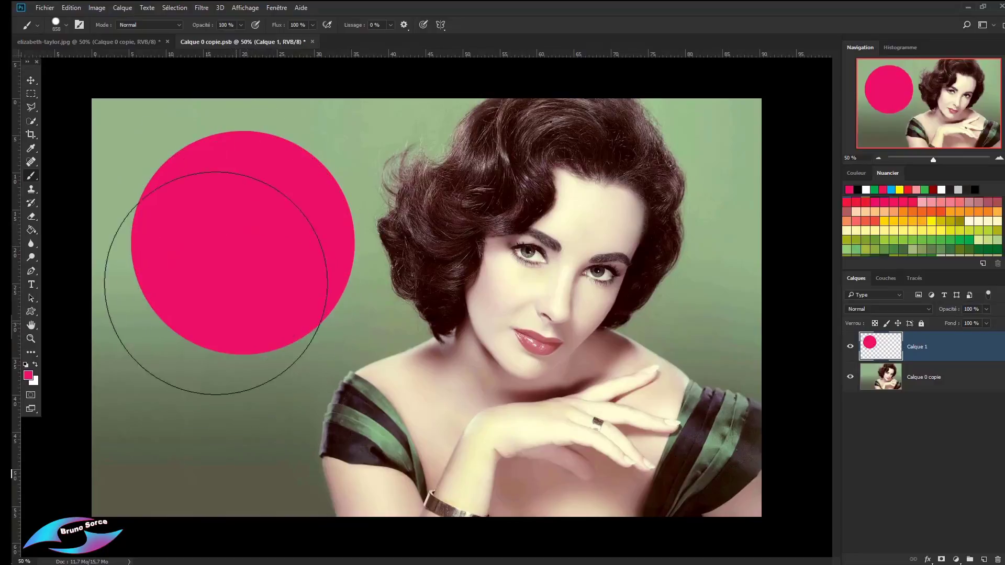
Place the icon-720940__340 YouTube logo as an embedded file, scale it to about 77% and centre it on the magenta circle
{"action": "left_click", "coordinate": [46, 10]}
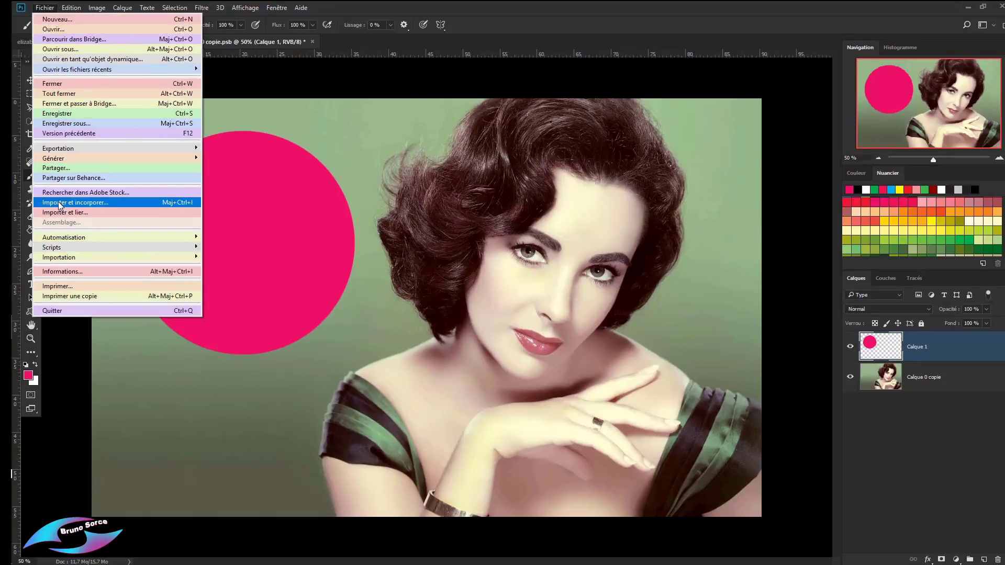
{"action": "left_click", "coordinate": [59, 203]}
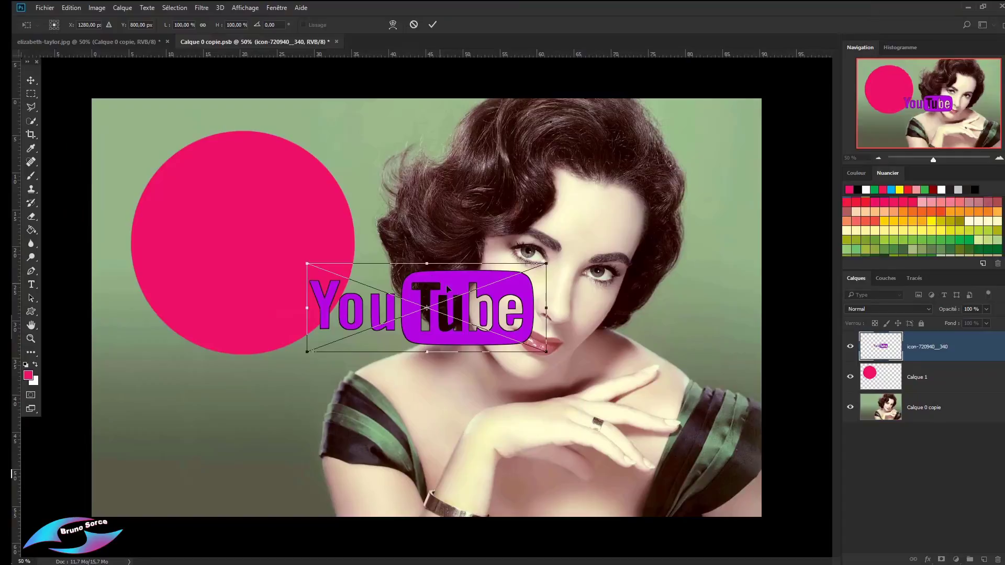
{"action": "left_click_drag", "start_coordinate": [460, 287], "coordinate": [293, 225]}
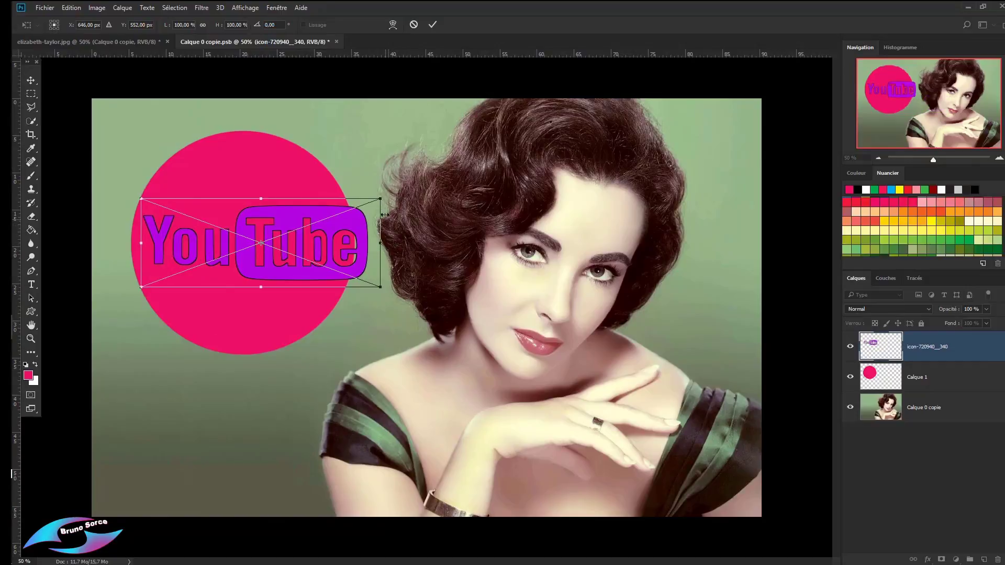
{"action": "left_click_drag", "start_coordinate": [380, 199], "coordinate": [352, 209]}
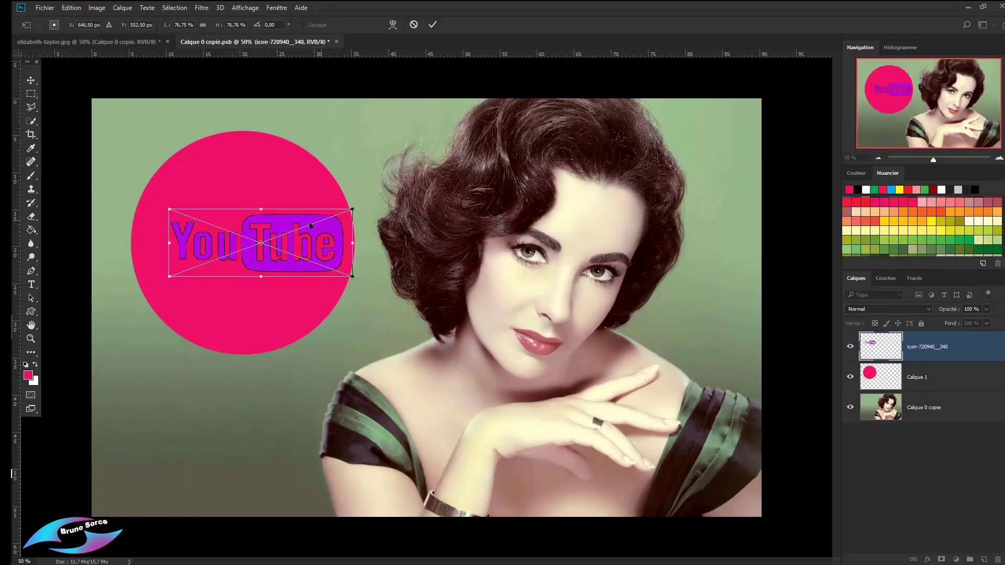
{"action": "left_click_drag", "start_coordinate": [295, 226], "coordinate": [282, 226]}
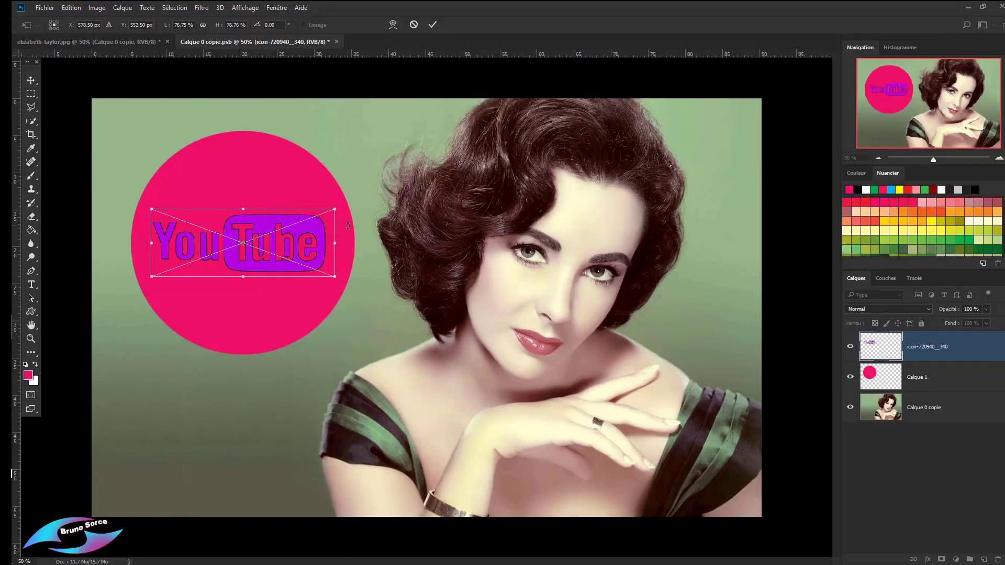
{"action": "key", "text": "Return"}
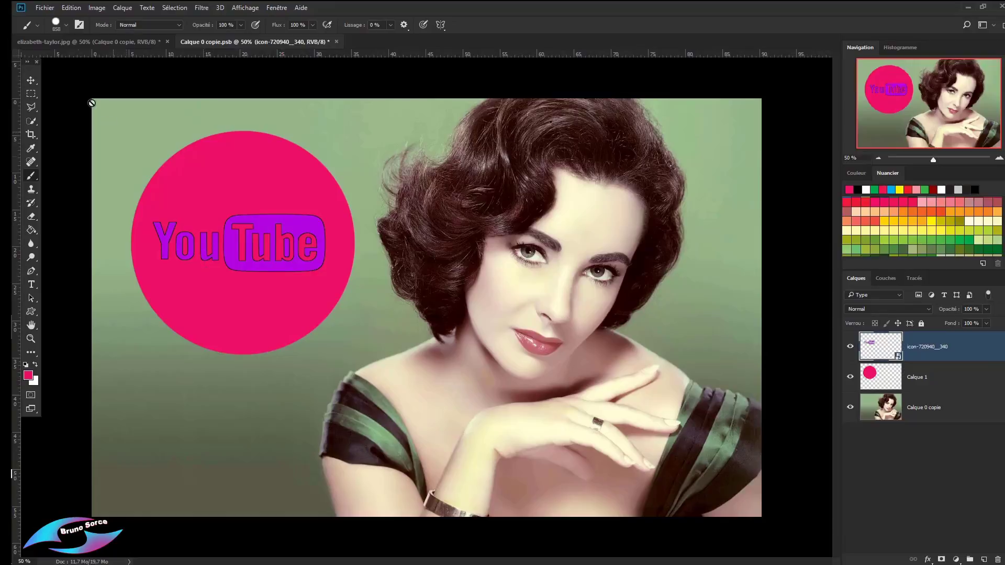
Save and close the smart object's contents, checking the main composition before closing
{"action": "left_click", "coordinate": [44, 8]}
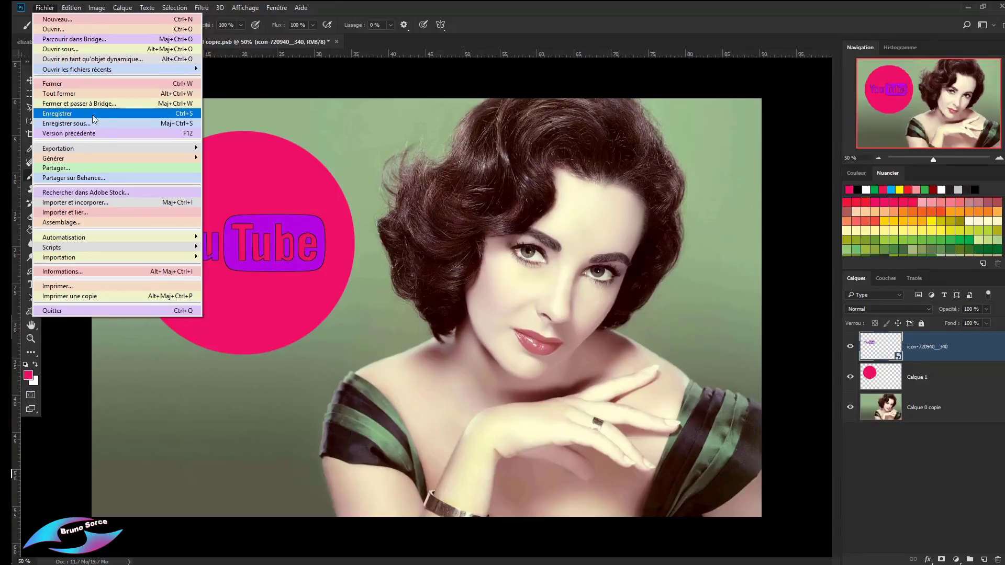
{"action": "left_click", "coordinate": [55, 114]}
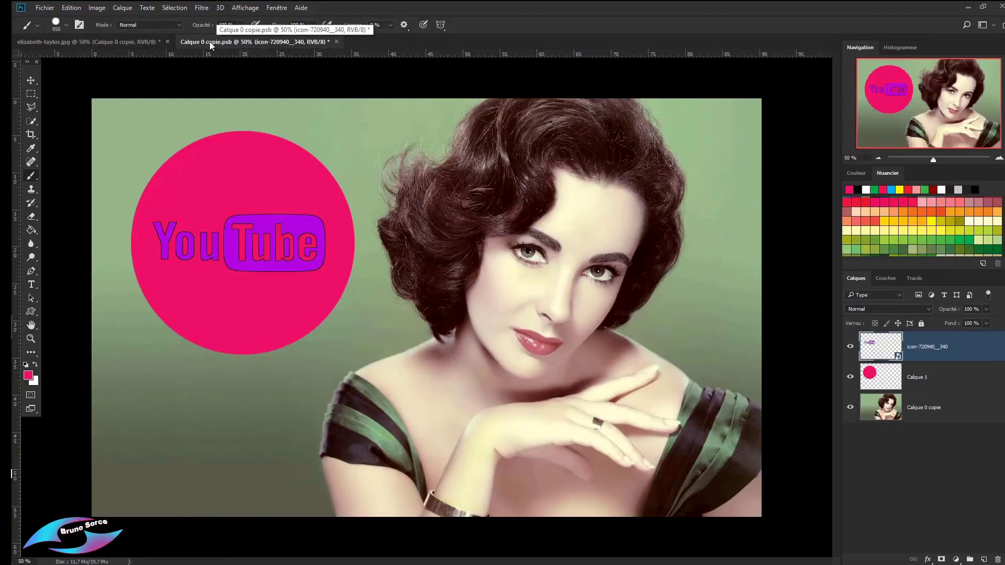
{"action": "left_click", "coordinate": [128, 42]}
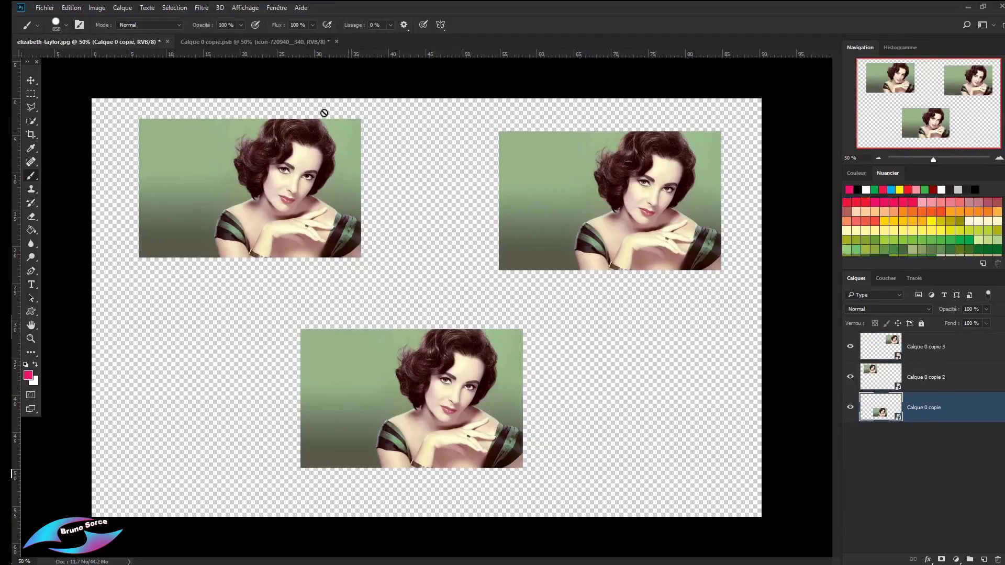
{"action": "left_click", "coordinate": [283, 43]}
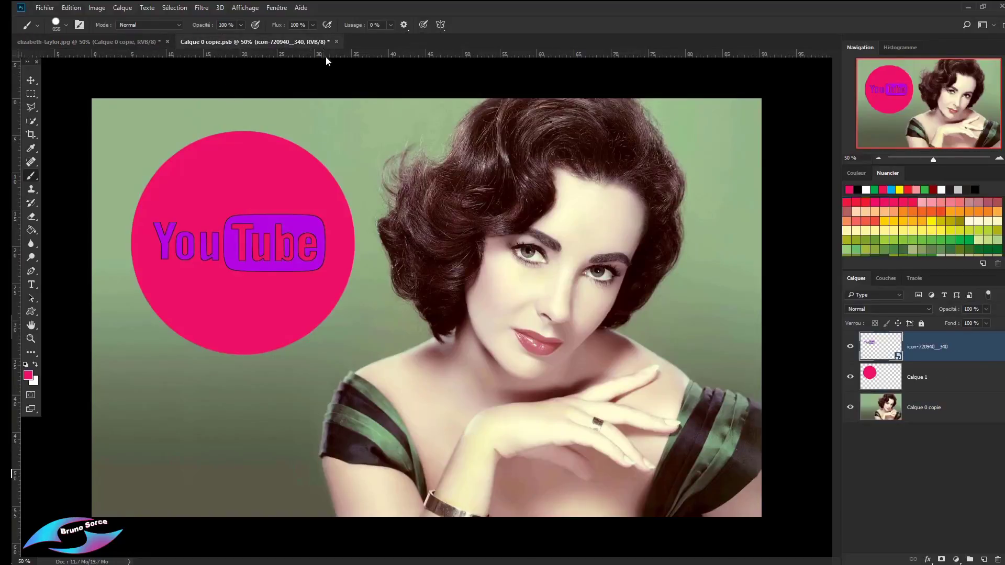
{"action": "left_click", "coordinate": [337, 42]}
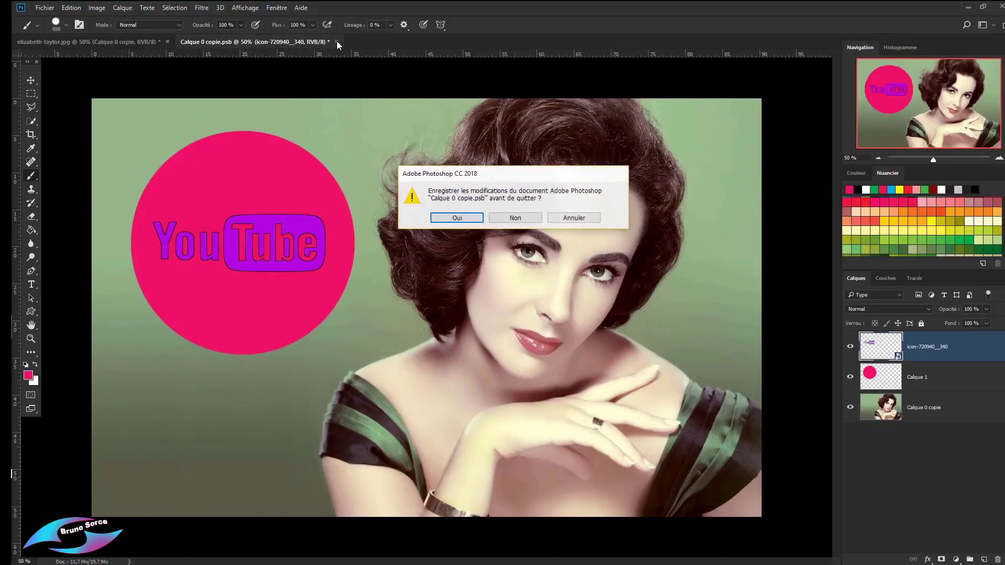
{"action": "left_click", "coordinate": [453, 220]}
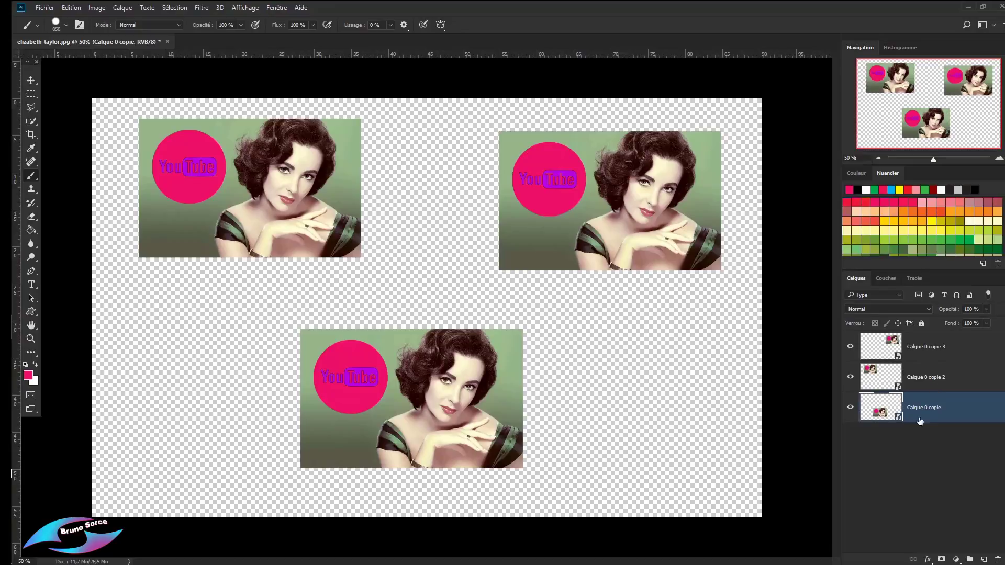
Refill the Calque 1 circle with green inside the Calque 0 copie 2 smart object, save its contents and return to the main composition
{"action": "double_click", "coordinate": [881, 381]}
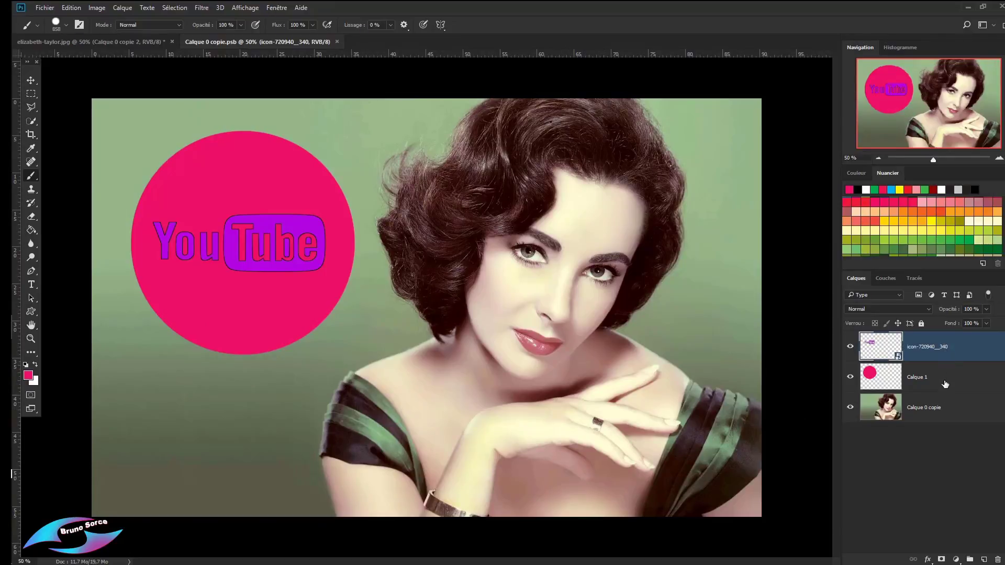
{"action": "left_click", "coordinate": [878, 380], "text": "ctrl"}
{"action": "left_click", "coordinate": [970, 238]}
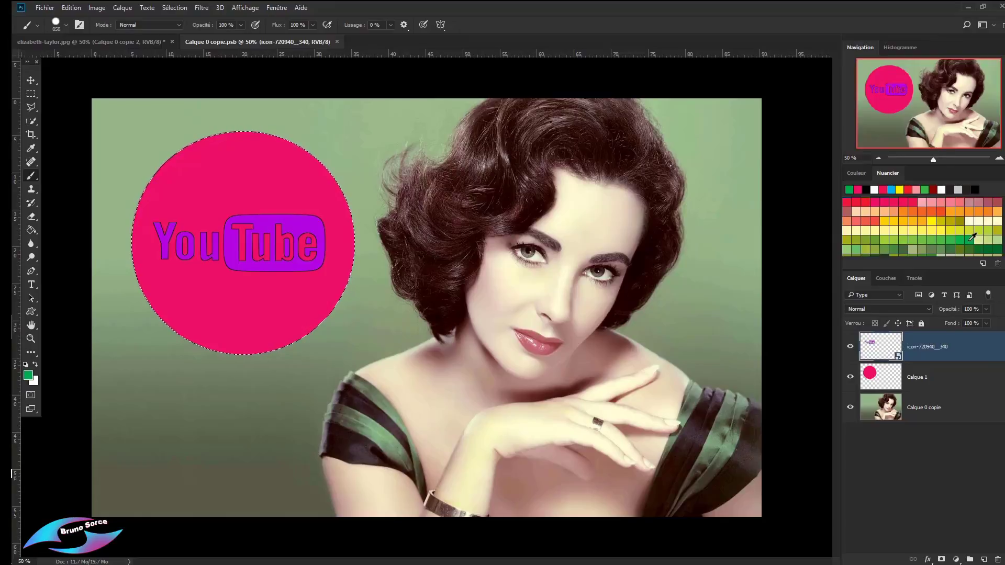
{"action": "left_click", "coordinate": [937, 384]}
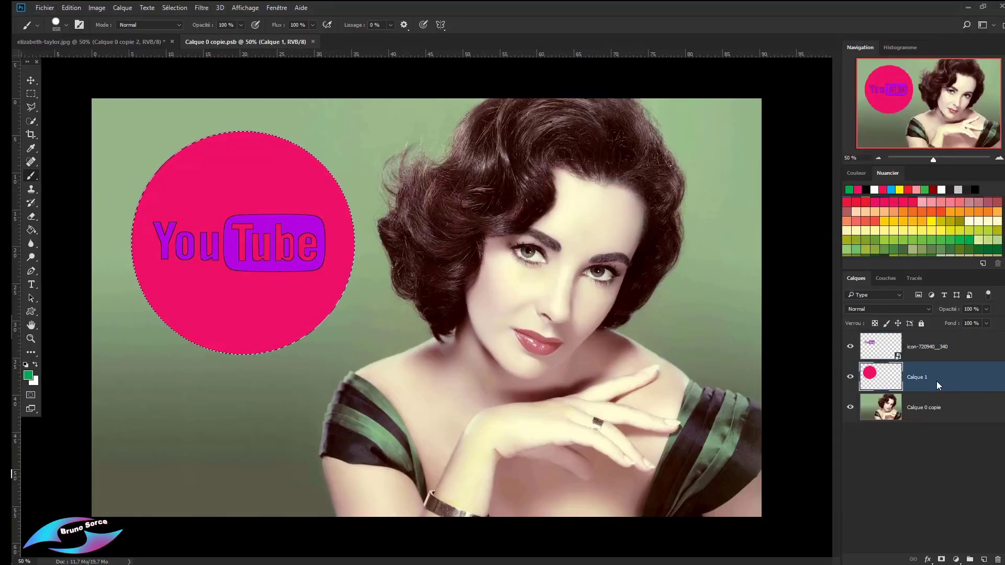
{"action": "key", "text": "alt+BackSpace"}
{"action": "key", "text": "ctrl+d"}
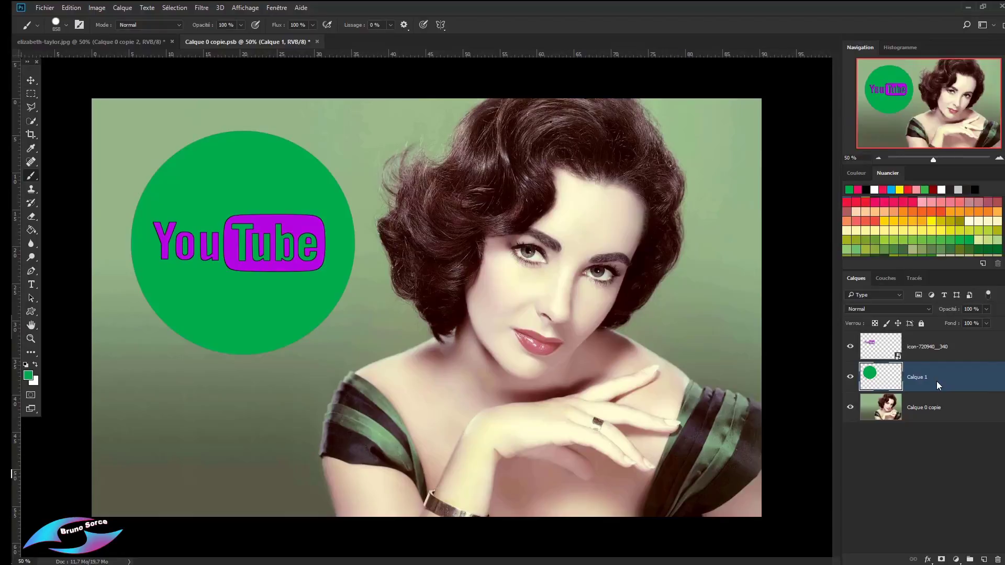
{"action": "key", "text": "ctrl+s"}
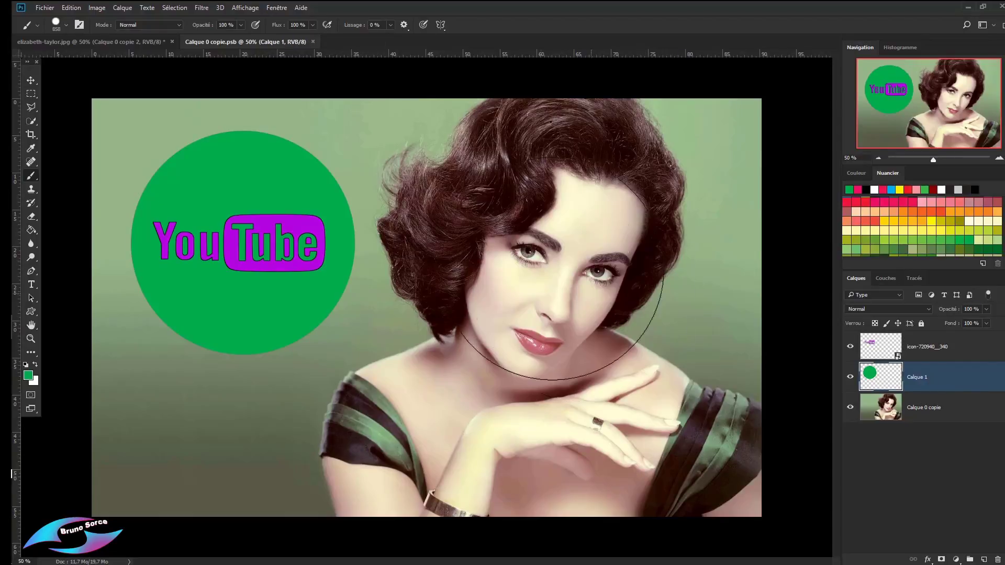
{"action": "left_click", "coordinate": [71, 44]}
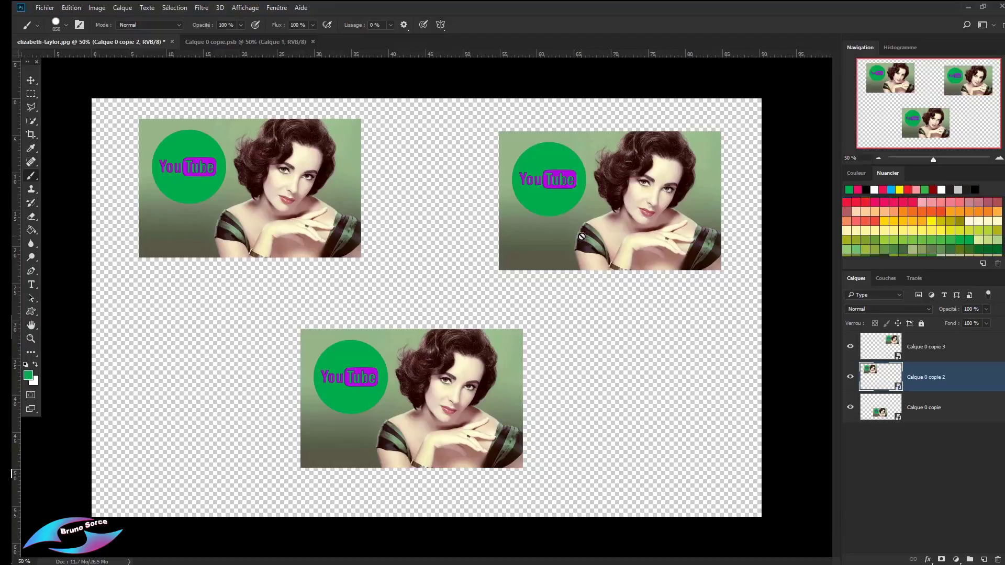
Reopen the smart object's contents, delete the circle and logo layers, and close the contents with the changes saved
{"action": "double_click", "coordinate": [883, 378]}
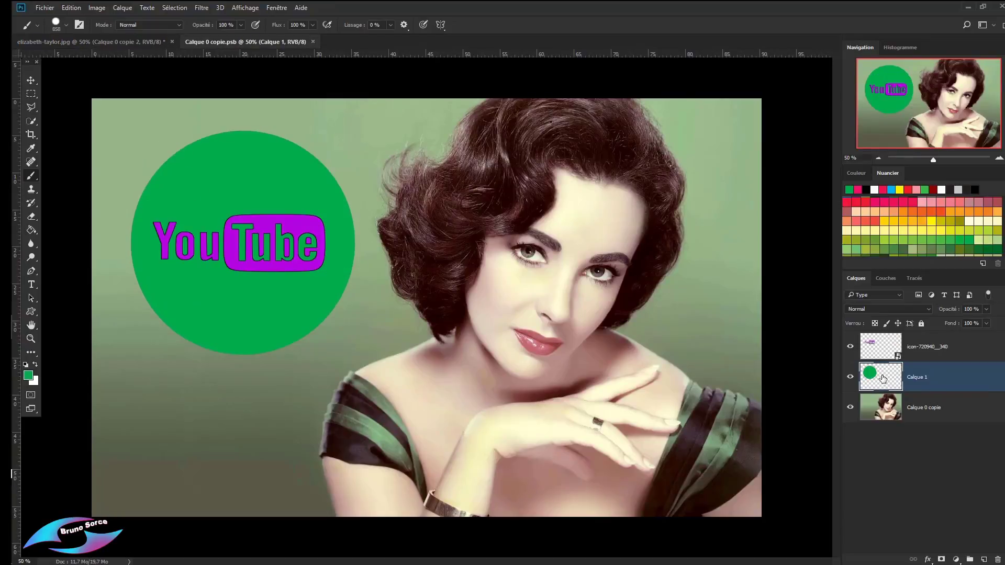
{"action": "left_click", "coordinate": [948, 350]}
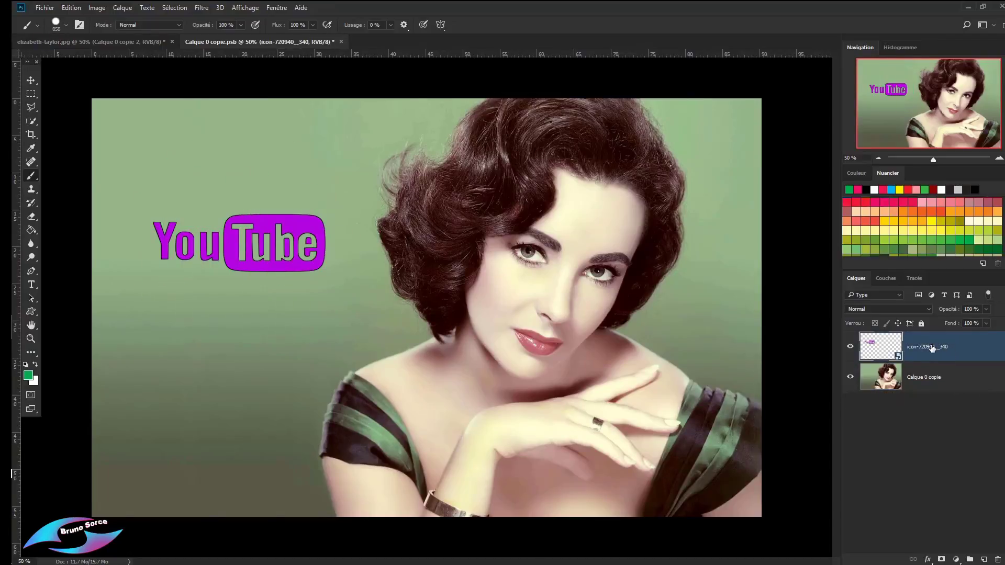
{"action": "key", "text": "Delete"}
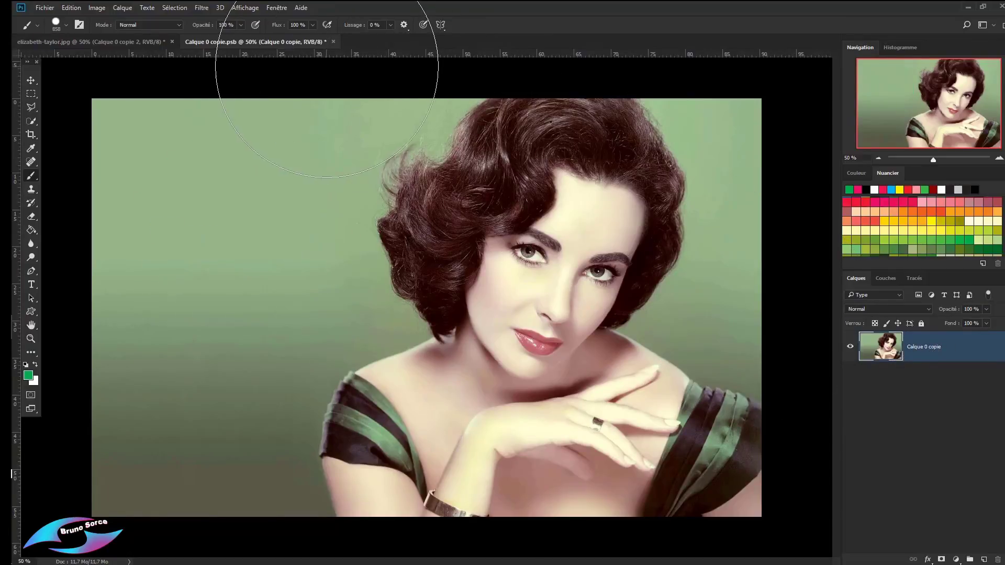
{"action": "left_click", "coordinate": [334, 42]}
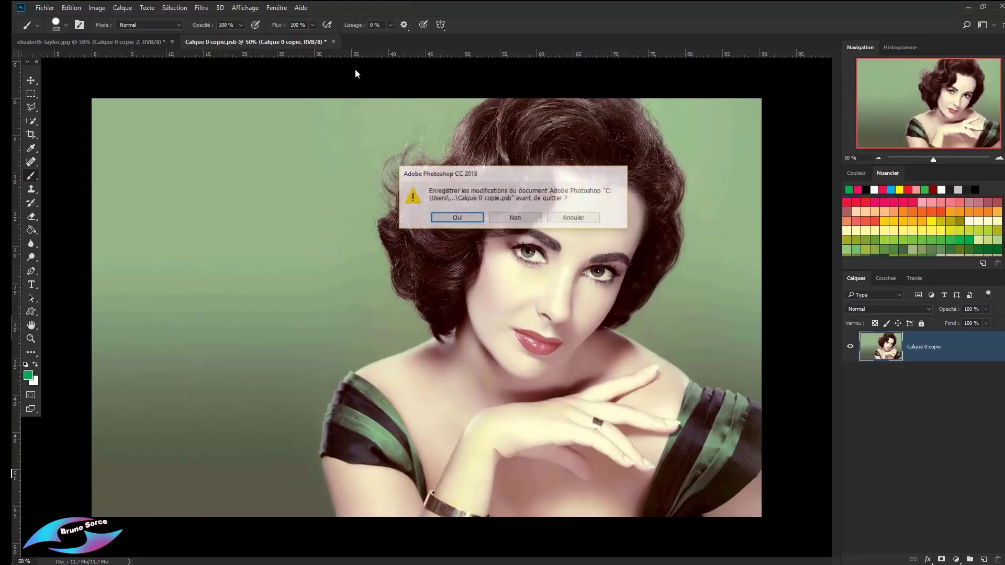
{"action": "left_click", "coordinate": [464, 221]}
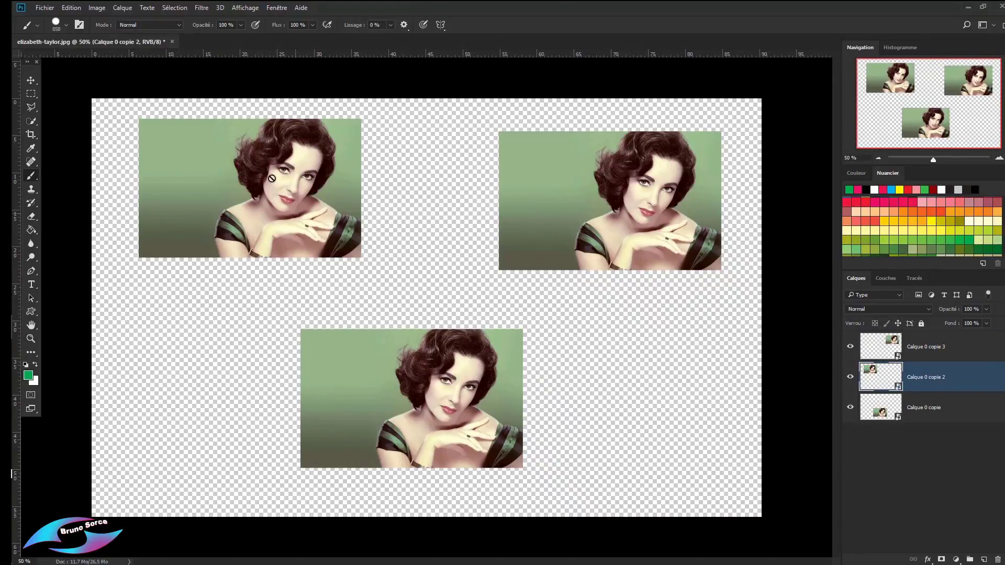
Arrange the three portraits edge to edge in an L shape, with Calque 0 copie 2 above Calque 0 copie and Calque 0 copie 3 beside it
{"action": "key", "text": "v"}
{"action": "left_click_drag", "start_coordinate": [503, 413], "coordinate": [406, 414]}
{"action": "left_click_drag", "start_coordinate": [325, 197], "coordinate": [385, 260]}
{"action": "left_click_drag", "start_coordinate": [660, 192], "coordinate": [588, 389]}
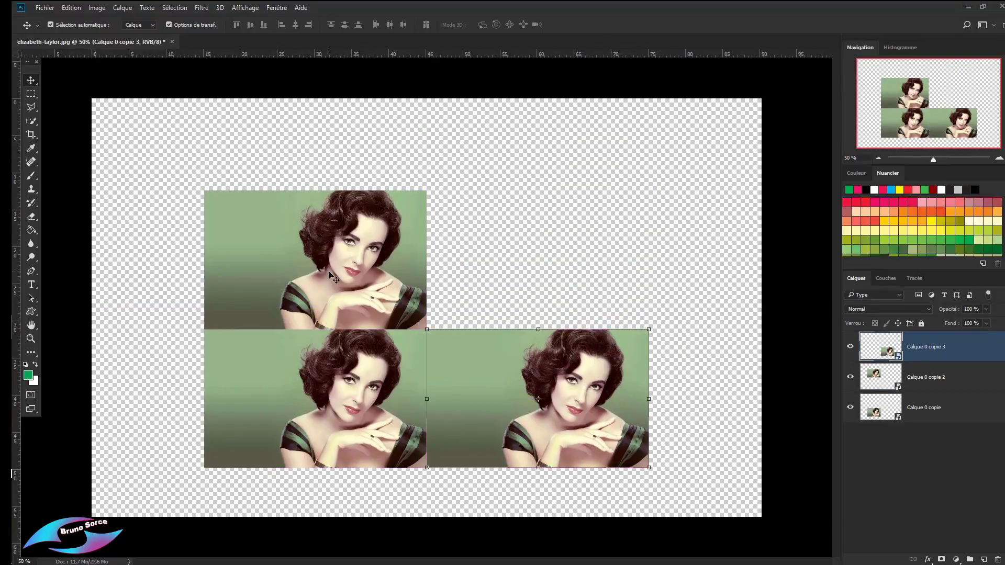
Colorize Calque 0 copie 2 with a Hue/Saturation adjustment at hue 147 and saturation 25
{"action": "left_click", "coordinate": [333, 278]}
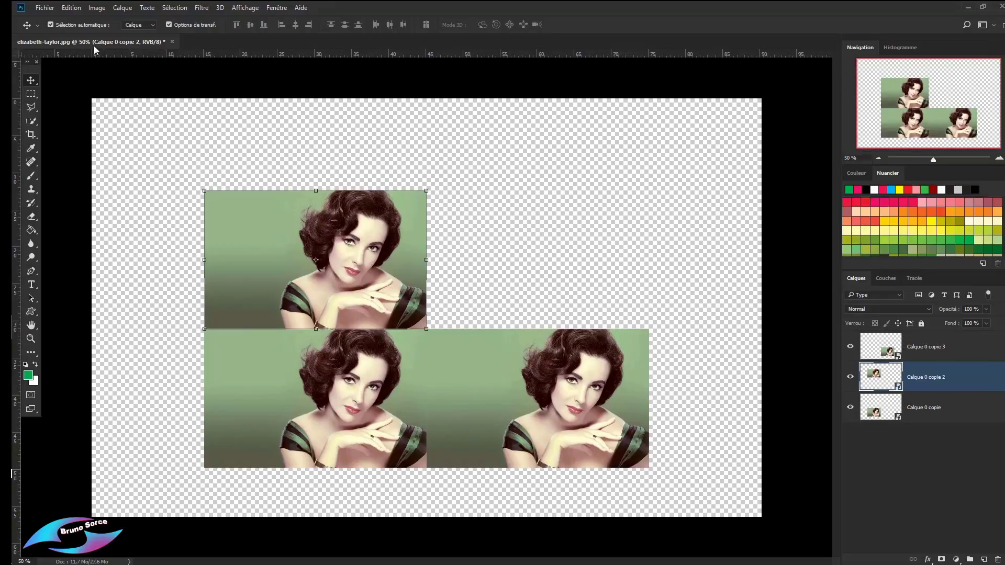
{"action": "left_click", "coordinate": [97, 8]}
{"action": "mouse_move", "coordinate": [101, 35]}
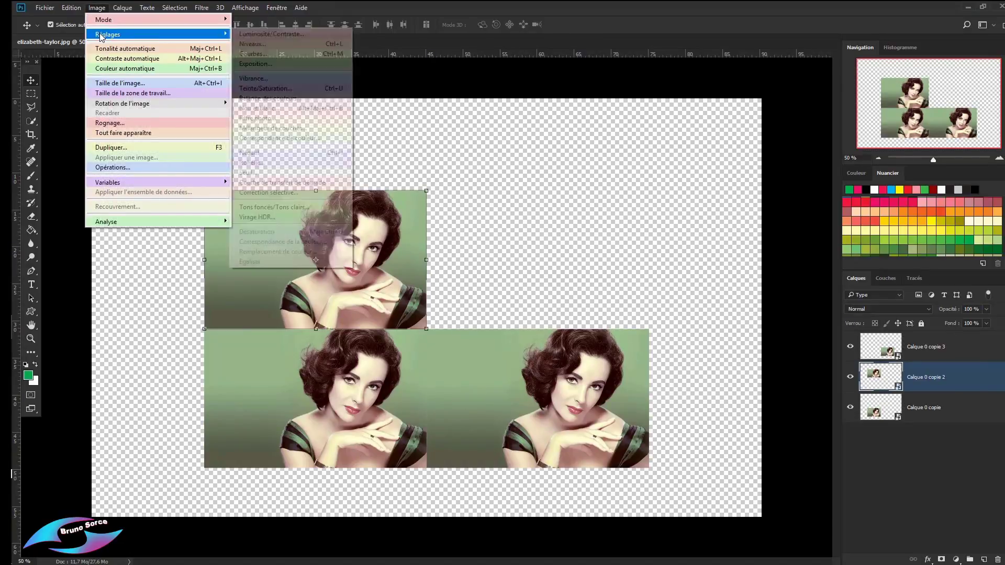
{"action": "left_click", "coordinate": [247, 90]}
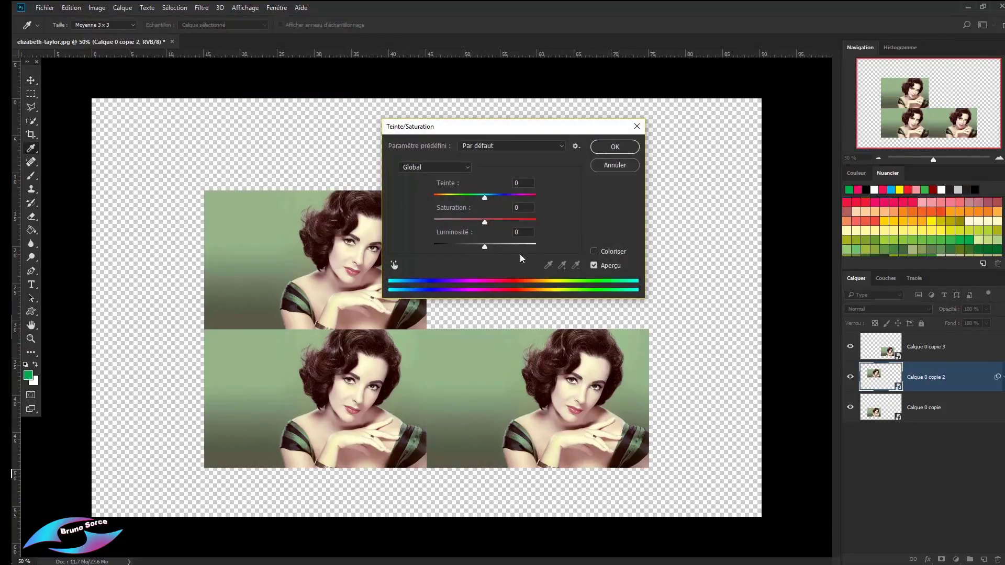
{"action": "left_click", "coordinate": [594, 252]}
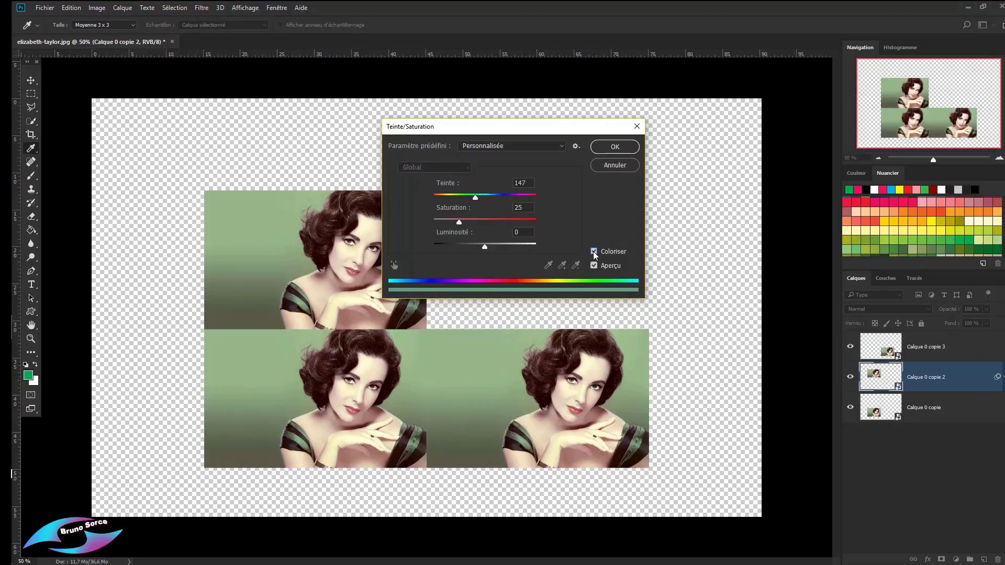
{"action": "left_click", "coordinate": [618, 149]}
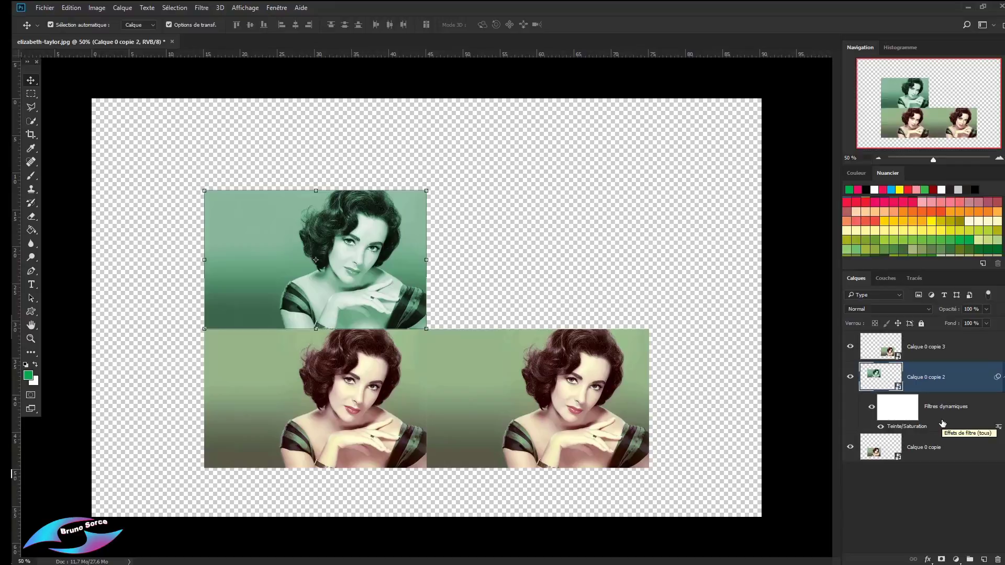
Turn the Teinte/Saturation smart filter of Calque 0 copie 2 off and back on
{"action": "right_click", "coordinate": [898, 429]}
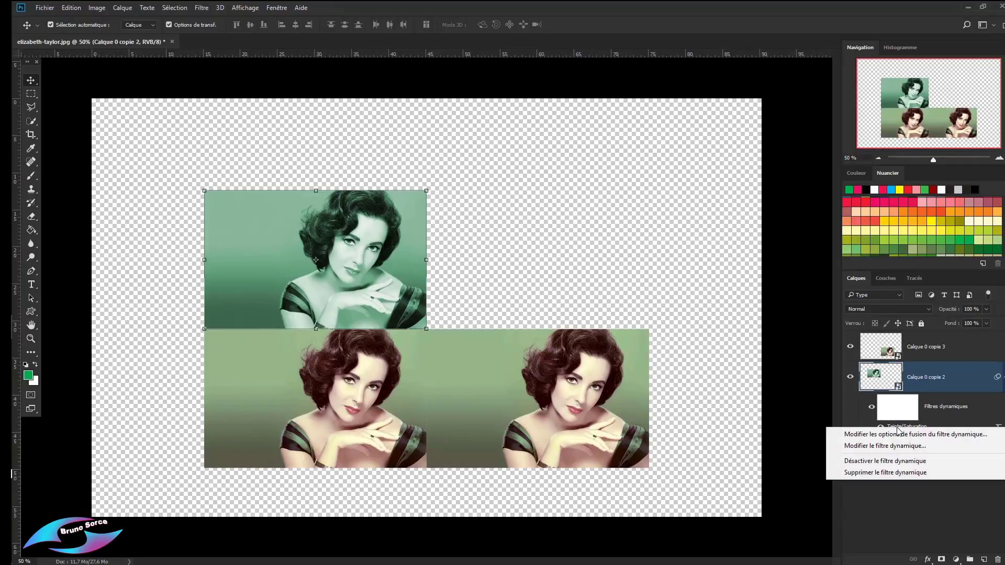
{"action": "left_click", "coordinate": [865, 476]}
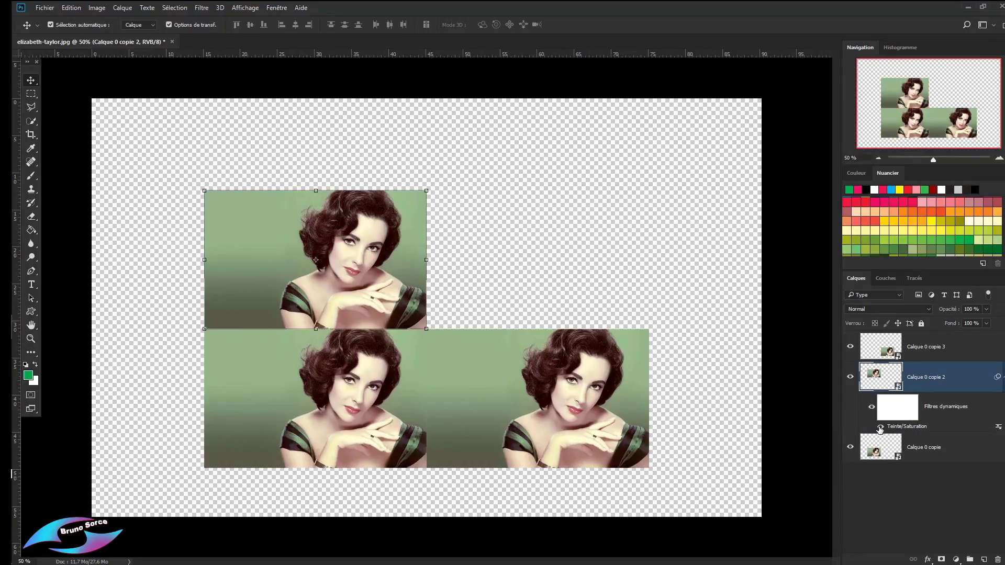
{"action": "left_click", "coordinate": [880, 428]}
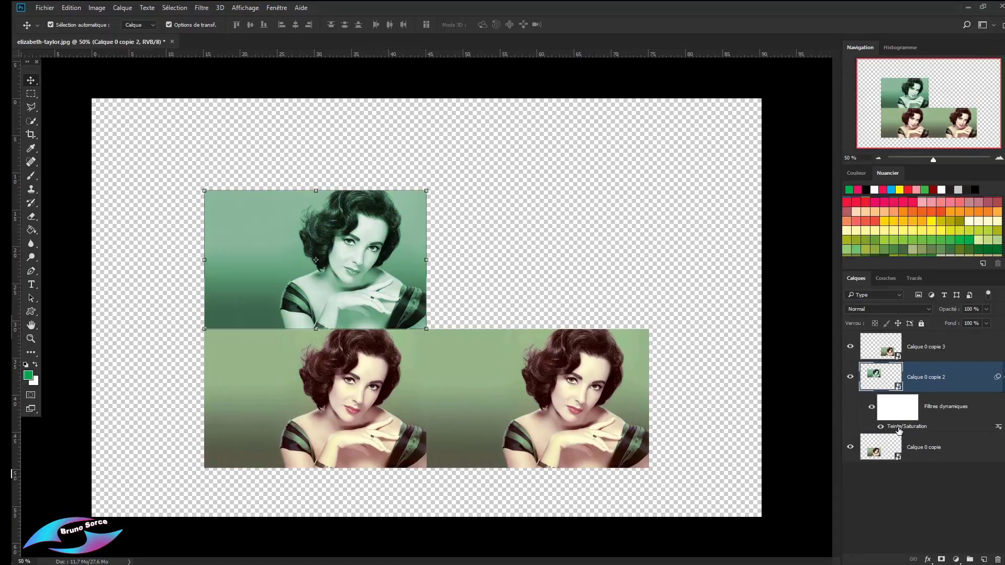
Edit the Teinte/Saturation smart filter of Calque 0 copie 2 to hue 0 and saturation 33
{"action": "double_click", "coordinate": [899, 428]}
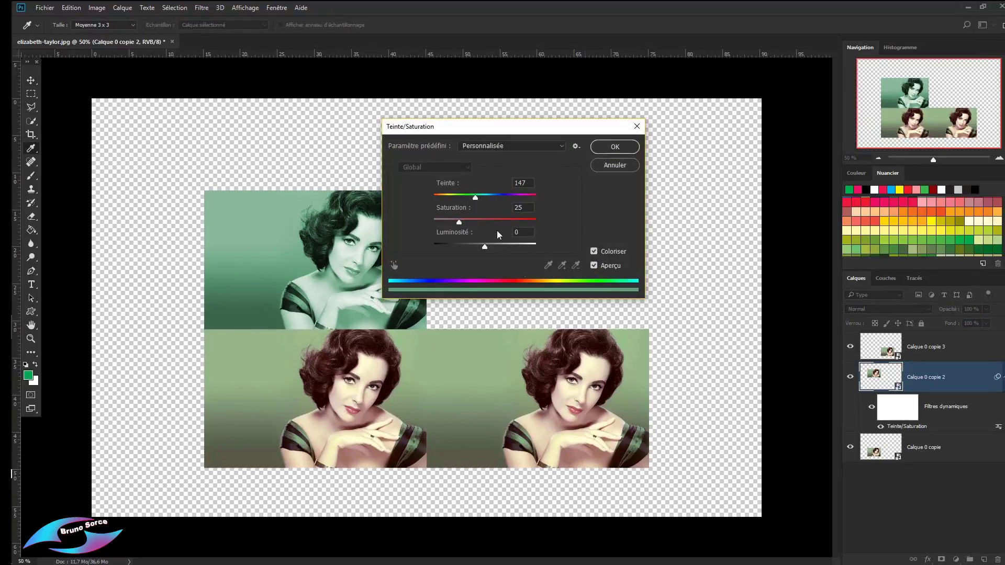
{"action": "left_click_drag", "start_coordinate": [476, 197], "coordinate": [470, 226]}
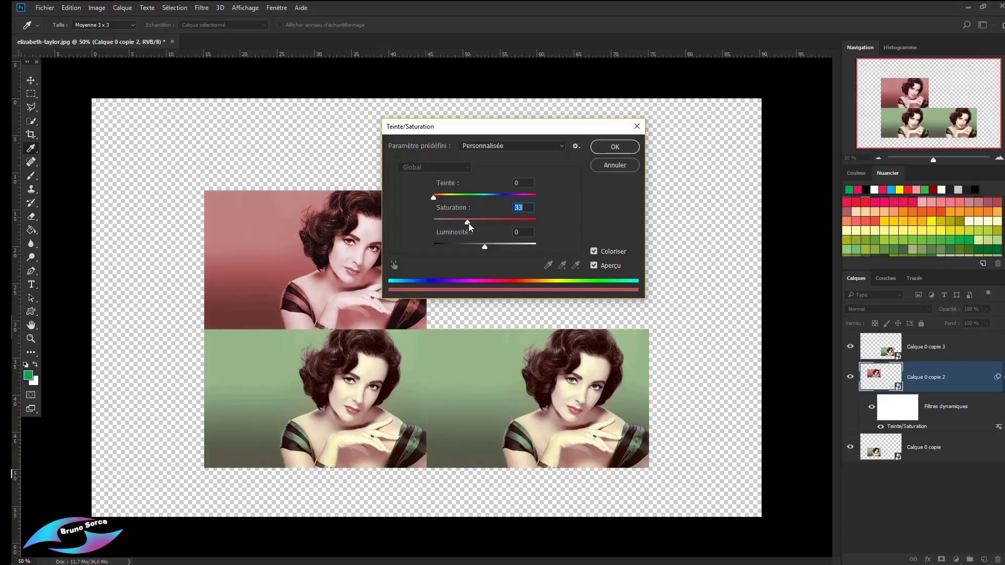
{"action": "left_click", "coordinate": [616, 148]}
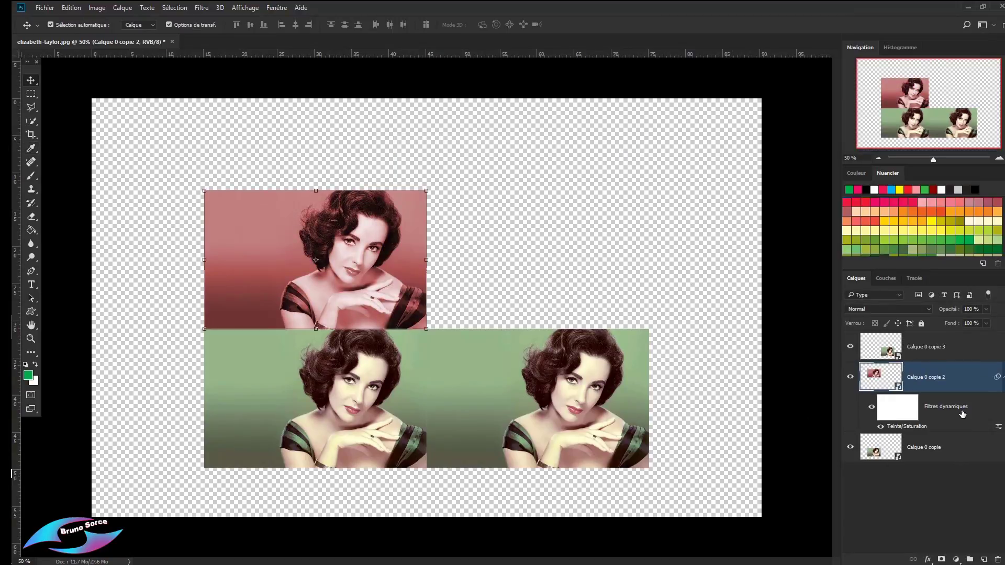
Colorize Calque 0 copie 3 with Hue/Saturation at hue 250 and saturation 25, and collapse the smart filter lists of both filtered layers
{"action": "left_click", "coordinate": [601, 400]}
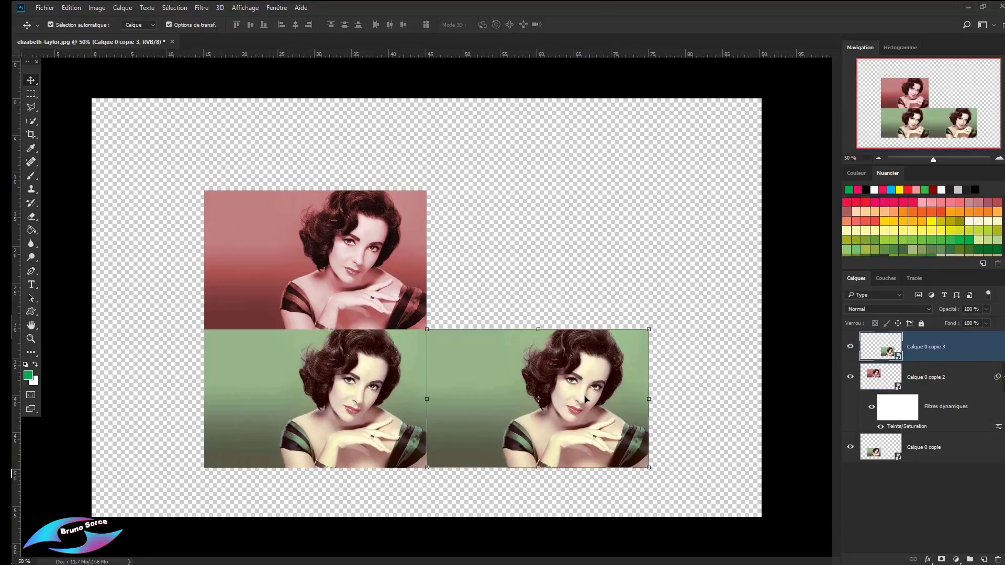
{"action": "left_click", "coordinate": [97, 8]}
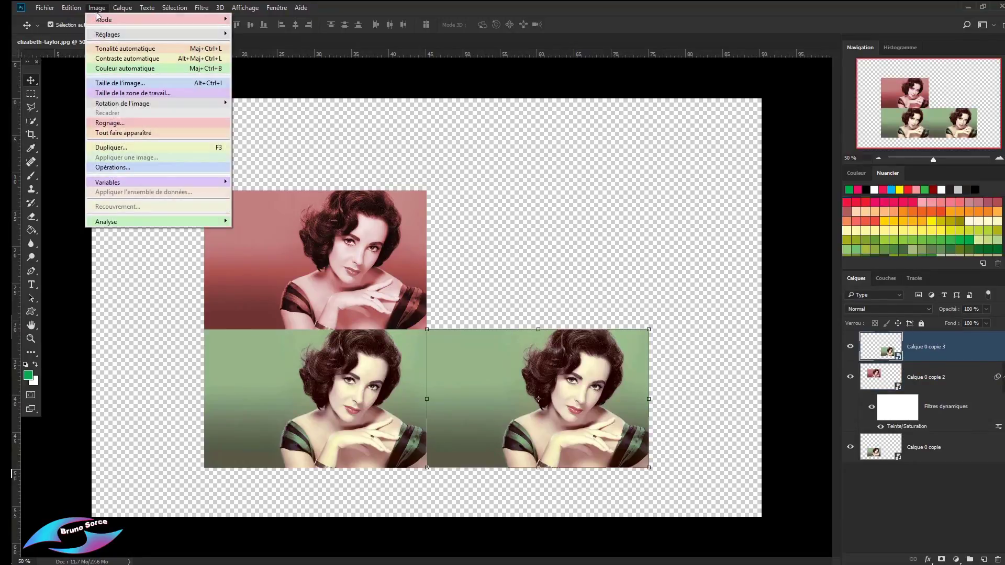
{"action": "mouse_move", "coordinate": [107, 34]}
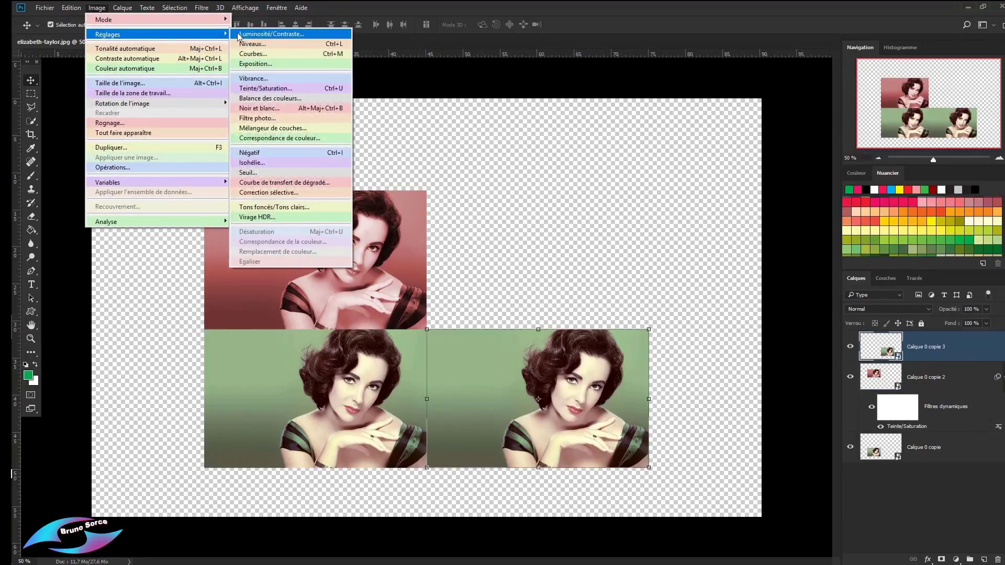
{"action": "left_click", "coordinate": [264, 89]}
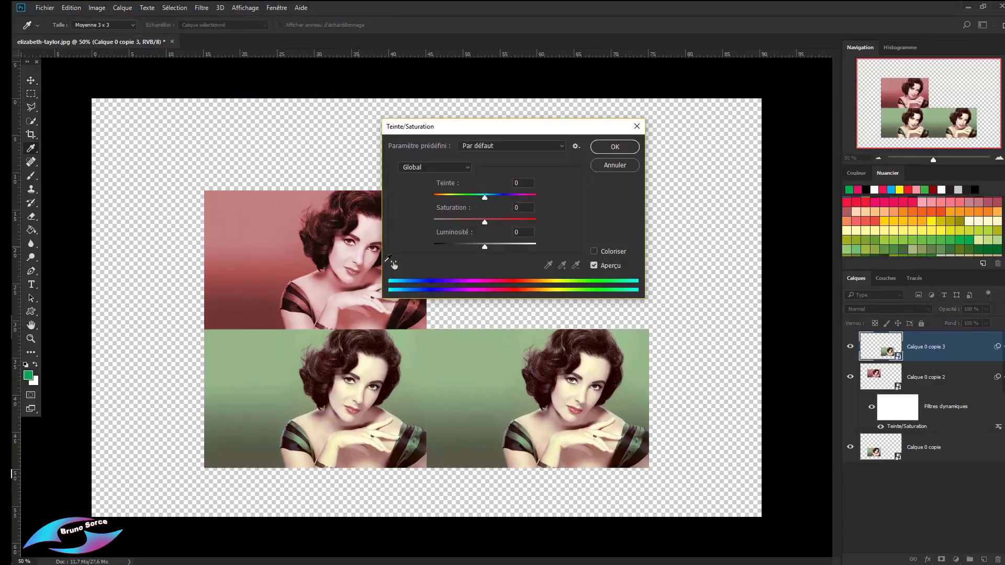
{"action": "left_click", "coordinate": [594, 252]}
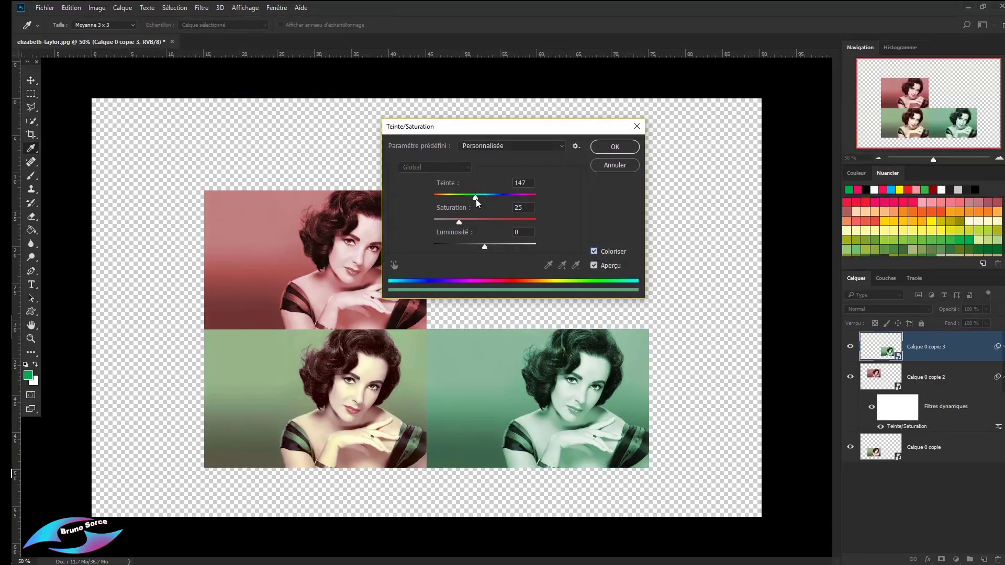
{"action": "left_click_drag", "start_coordinate": [476, 199], "coordinate": [505, 202]}
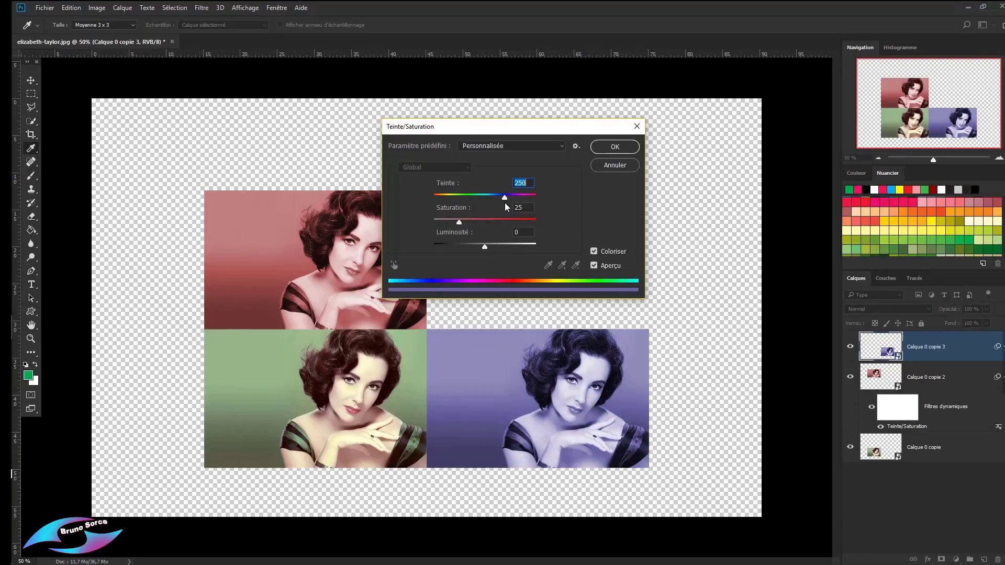
{"action": "left_click", "coordinate": [614, 149]}
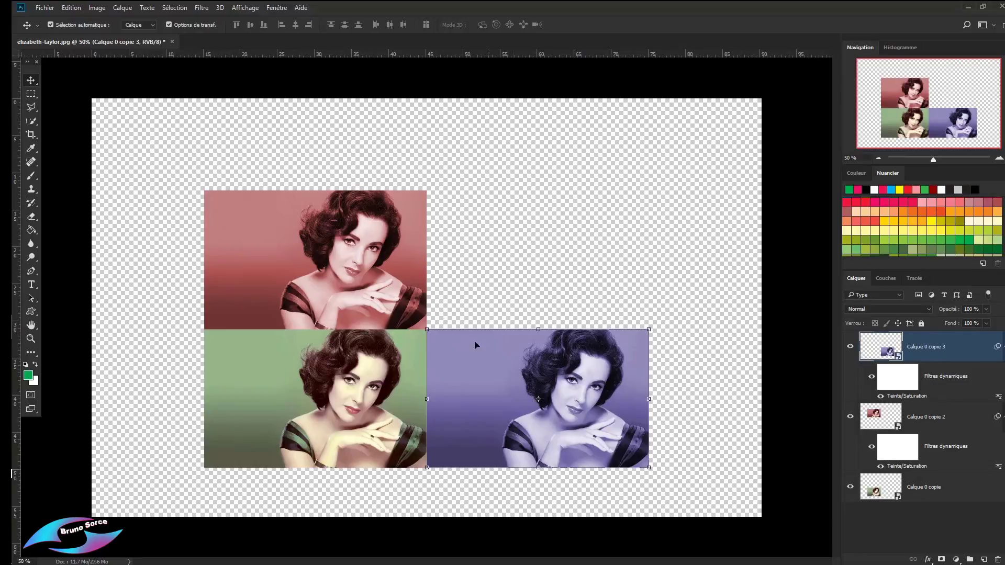
{"action": "left_click", "coordinate": [1003, 348]}
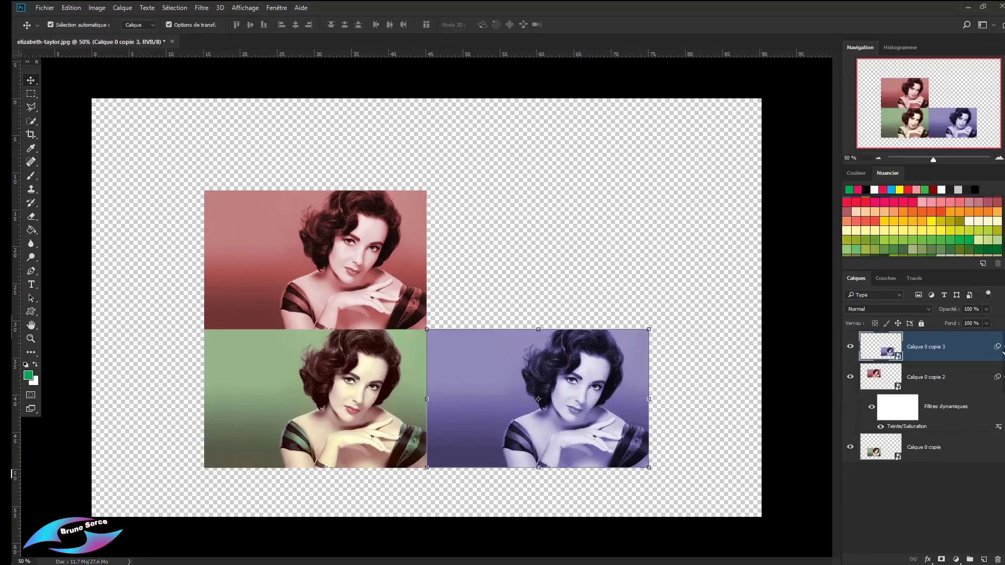
{"action": "left_click", "coordinate": [1003, 379]}
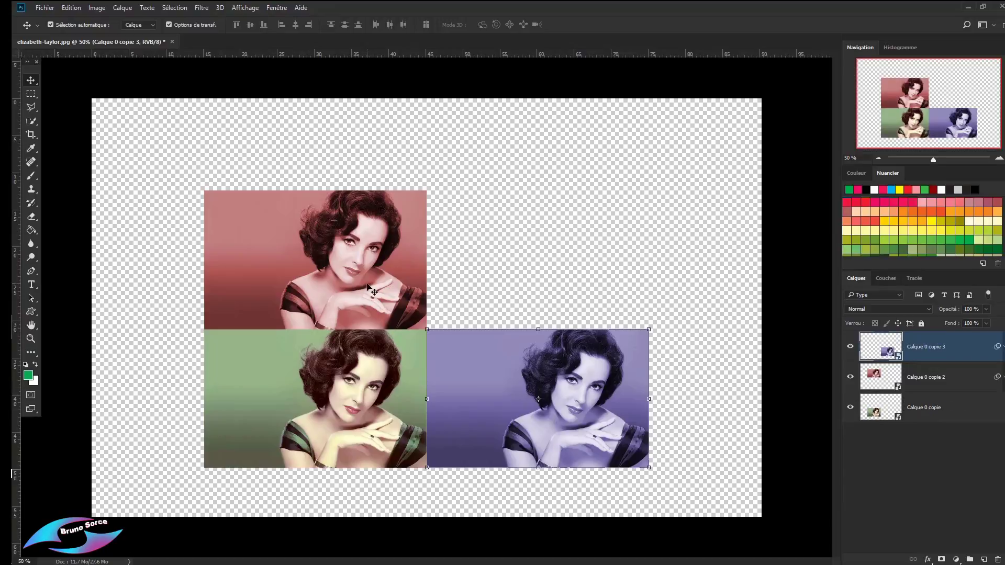
Distort Calque 0 copie 2 into a flat slanted parallelogram leaning to the right, forming the top face of a box
{"action": "left_click", "coordinate": [352, 269]}
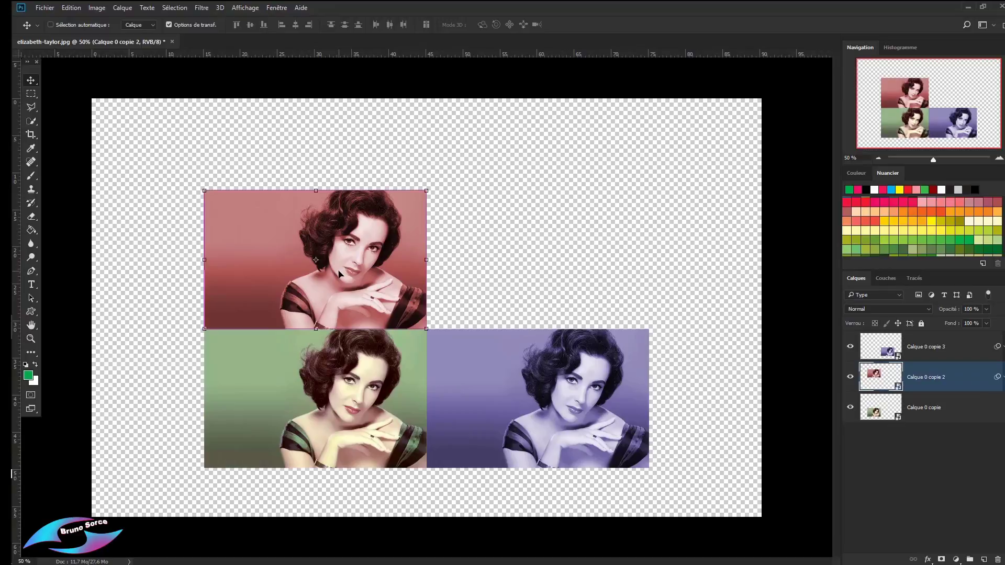
{"action": "key", "text": "ctrl+t"}
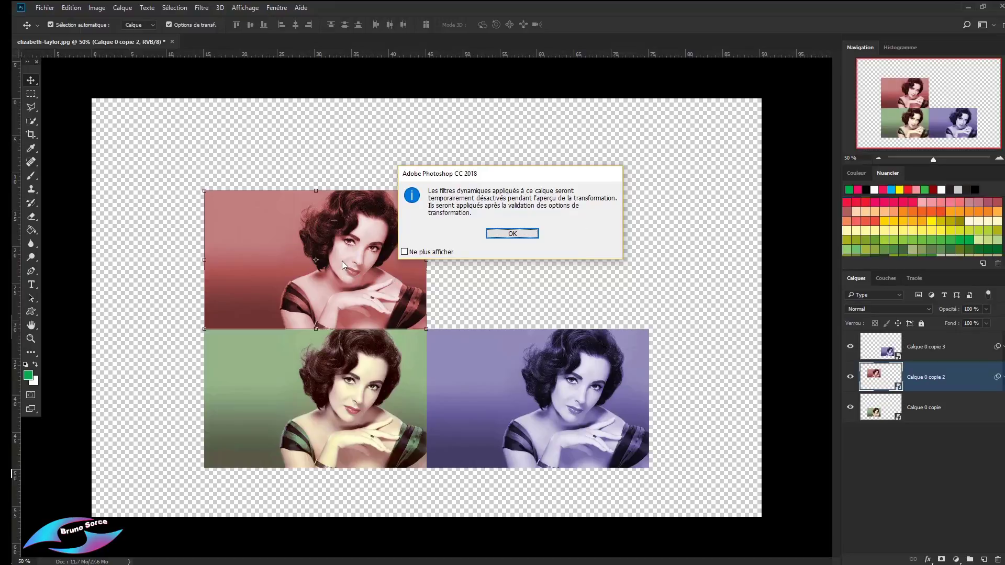
{"action": "left_click", "coordinate": [516, 236]}
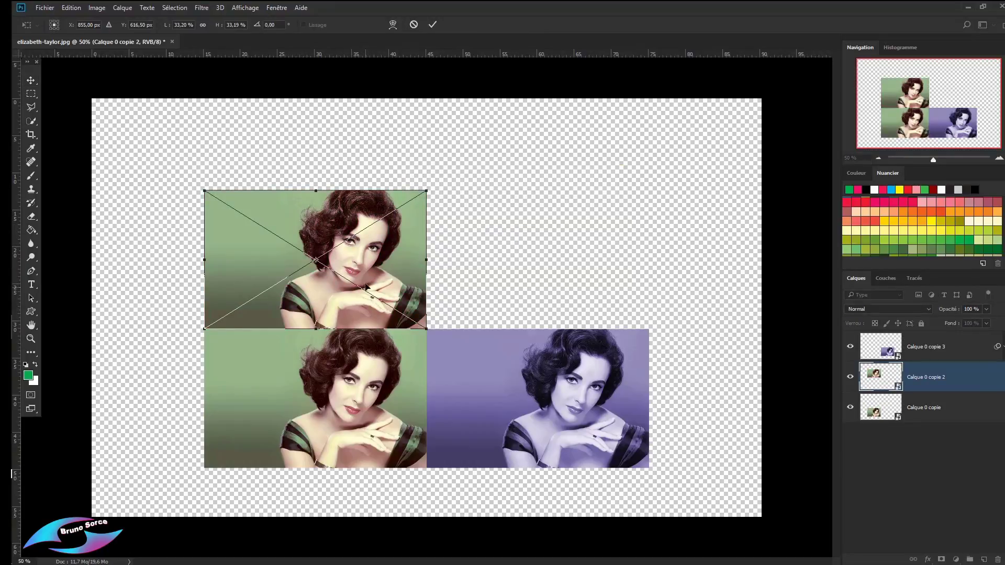
{"action": "right_click", "coordinate": [369, 263]}
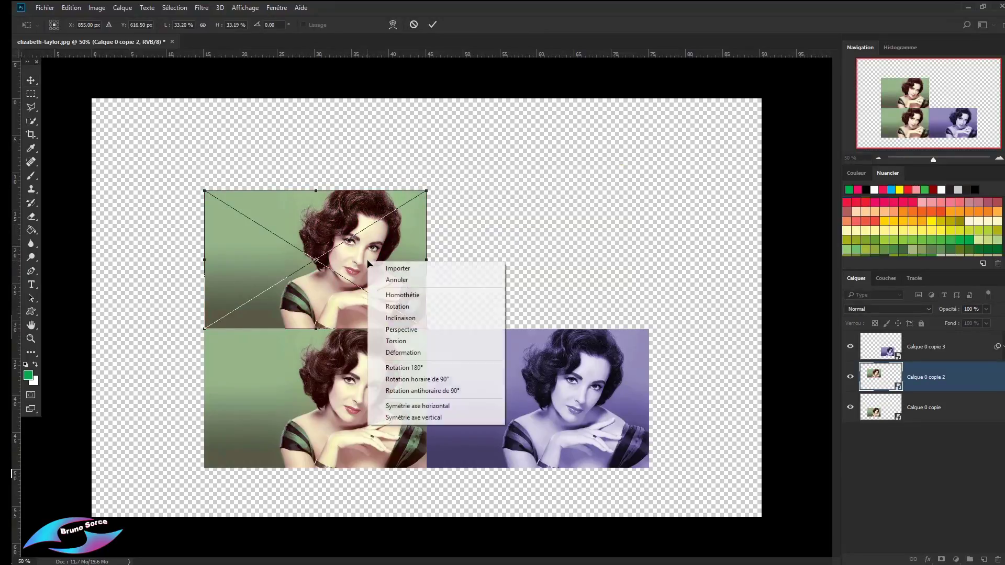
{"action": "left_click", "coordinate": [394, 342]}
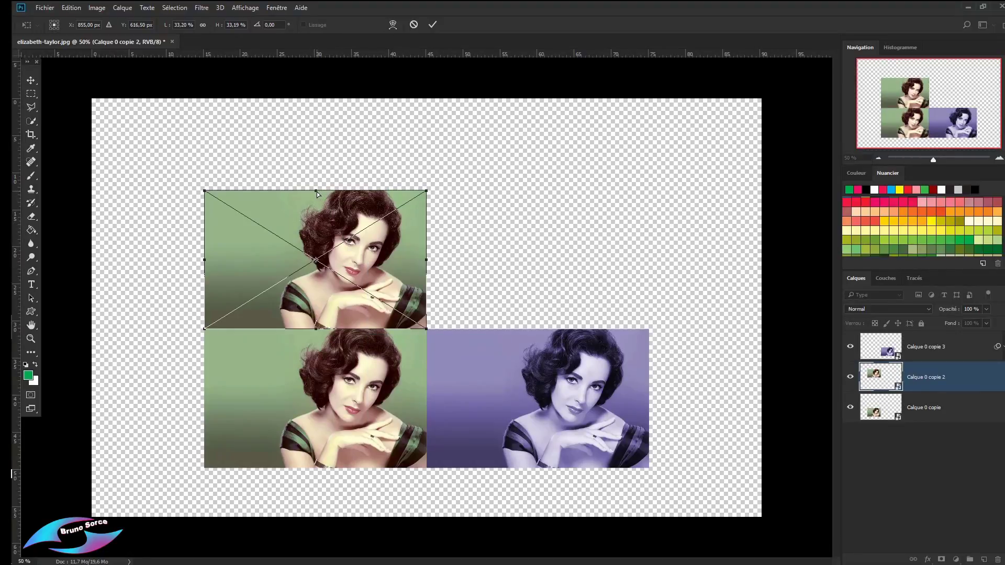
{"action": "left_click_drag", "start_coordinate": [316, 191], "coordinate": [458, 286]}
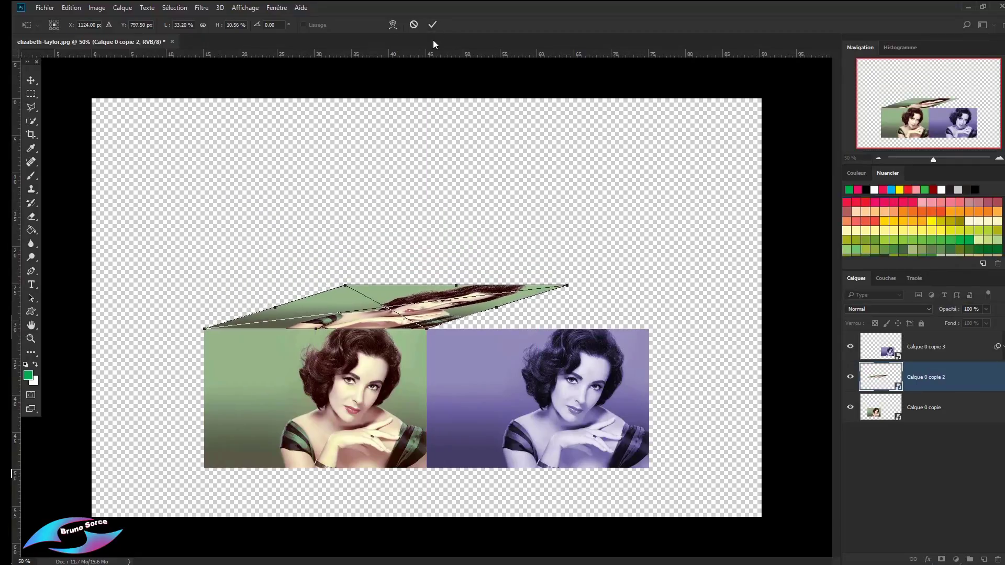
{"action": "key", "text": "Return"}
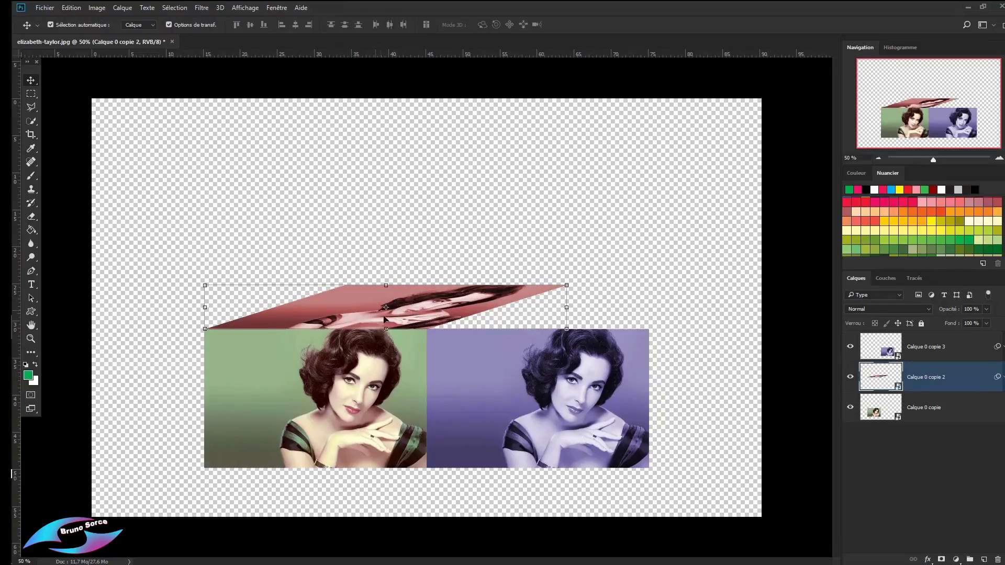
Distort Calque 0 copie 3 into the box's receding right side face, aligning its outer edge with the top face's corner
{"action": "left_click", "coordinate": [516, 390]}
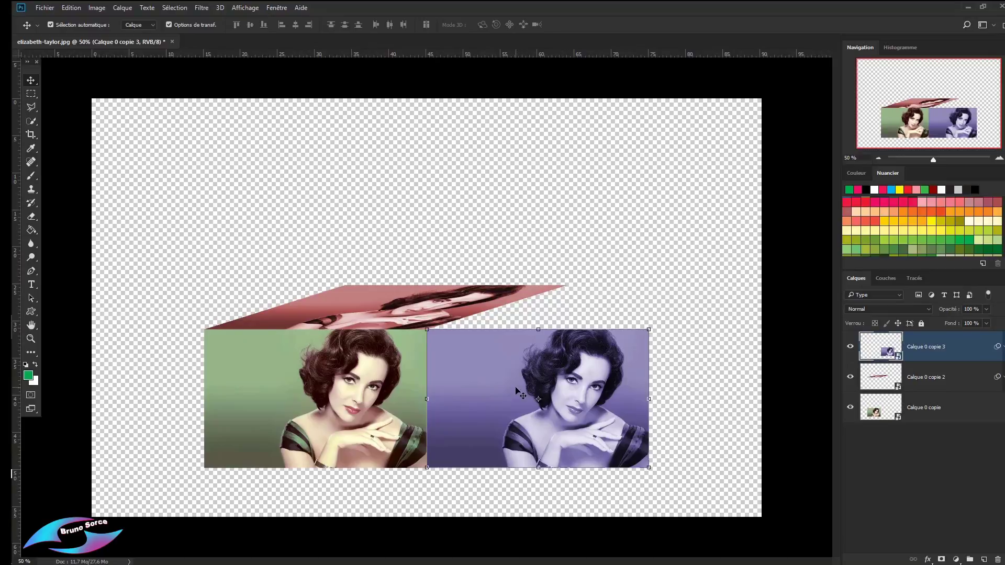
{"action": "key", "text": "ctrl+t"}
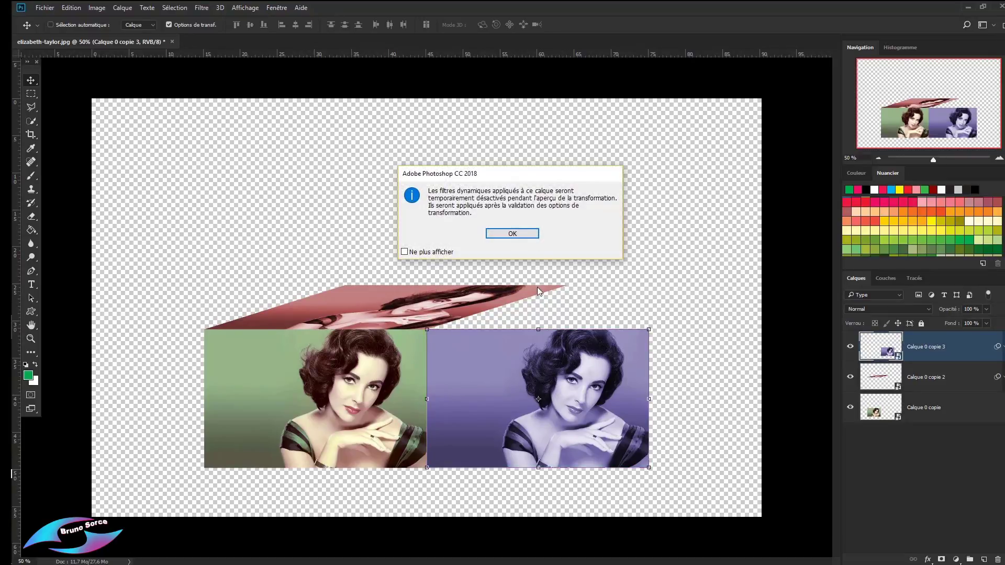
{"action": "left_click", "coordinate": [524, 234]}
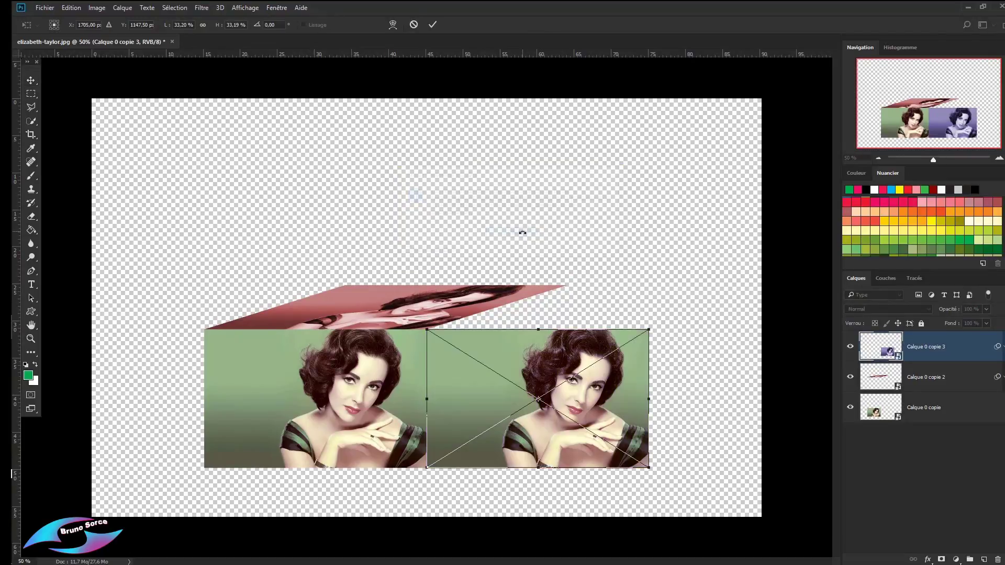
{"action": "right_click", "coordinate": [561, 365]}
{"action": "left_click", "coordinate": [588, 443]}
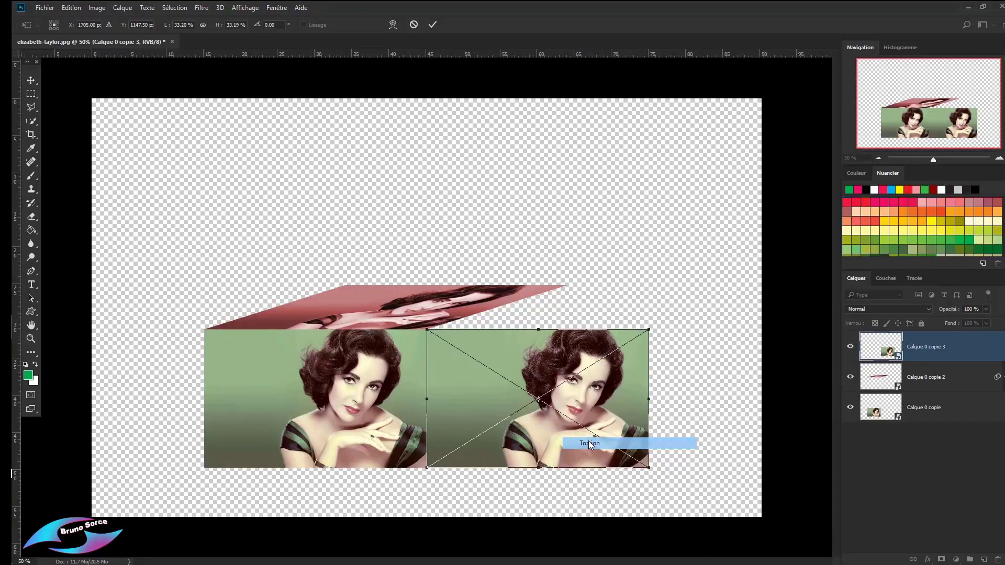
{"action": "left_click_drag", "start_coordinate": [649, 402], "coordinate": [570, 360]}
{"action": "key", "text": "Return"}
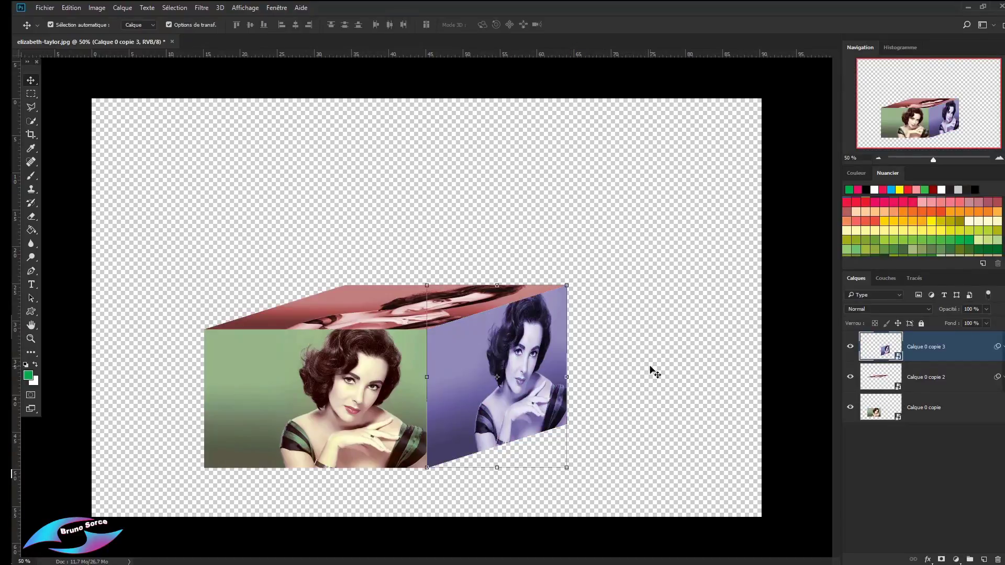
Select all three portrait layers and move the whole box up and slightly right toward the canvas centre
{"action": "key", "text": "ctrl+alt+a"}
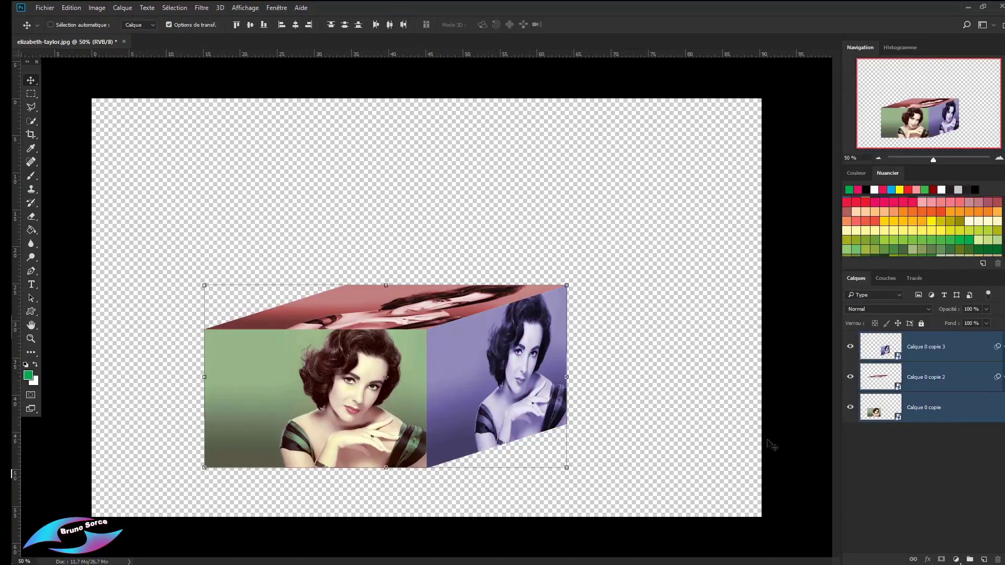
{"action": "left_click_drag", "start_coordinate": [440, 374], "coordinate": [467, 300]}
{"action": "left_click", "coordinate": [524, 314]}
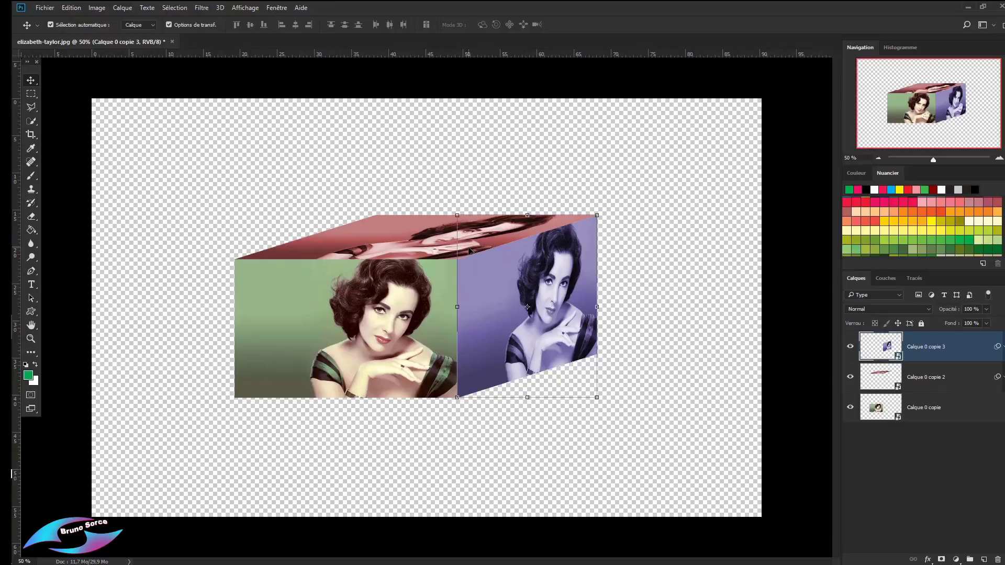
Open the contents of the Calque 0 copie smart object and place the alsago-logo-court image embedded at its original size
{"action": "double_click", "coordinate": [878, 409]}
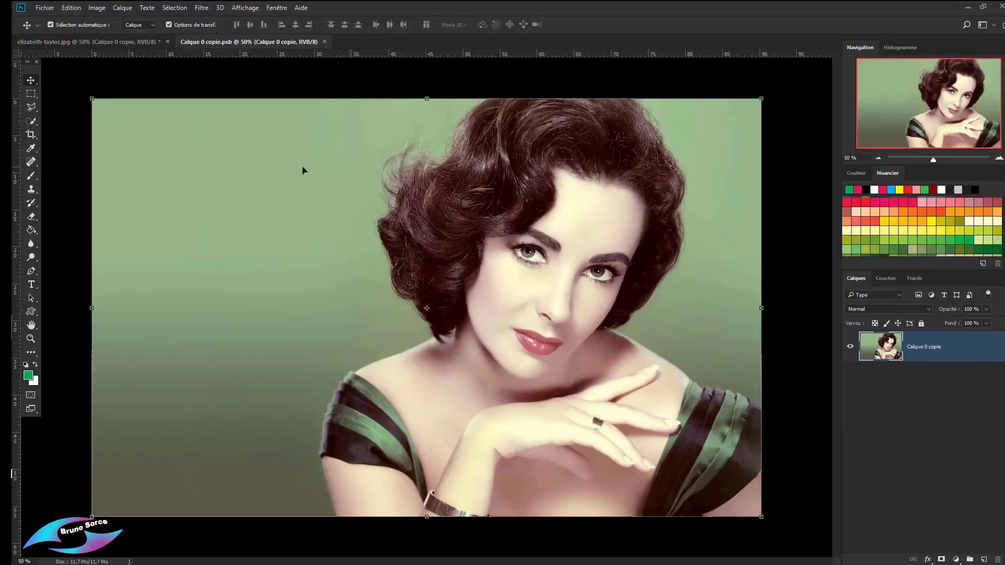
{"action": "left_click", "coordinate": [46, 8]}
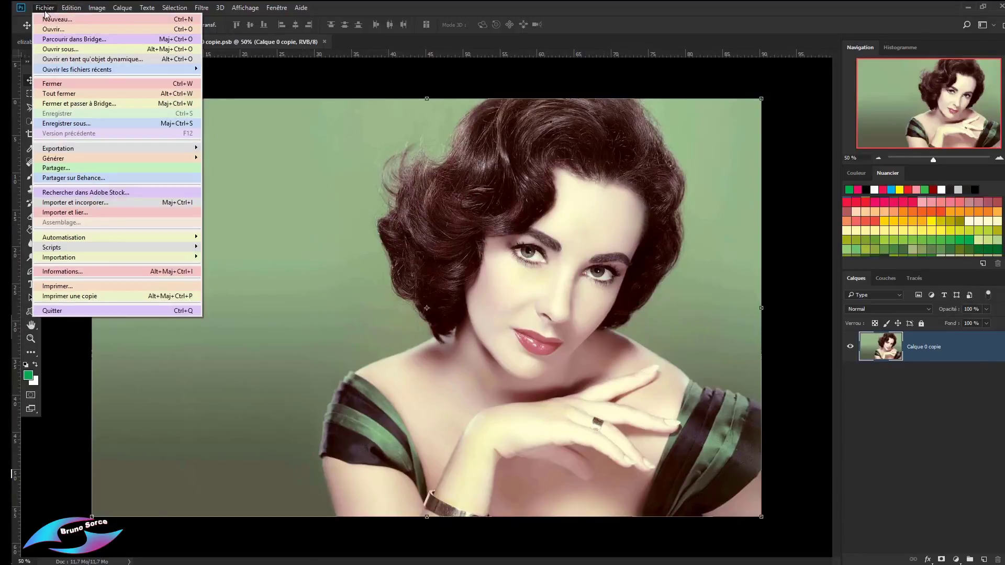
{"action": "left_click", "coordinate": [52, 202]}
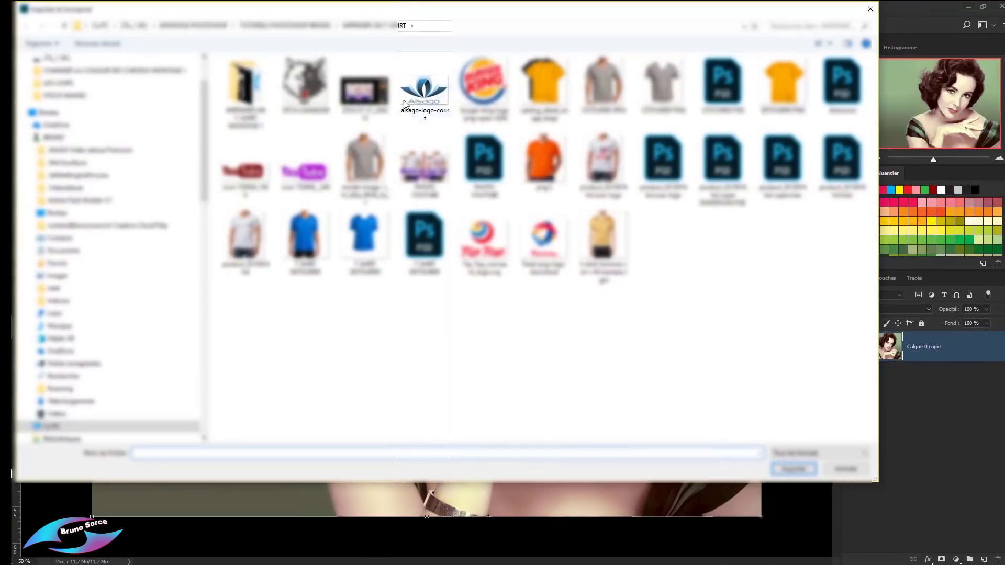
{"action": "double_click", "coordinate": [424, 90]}
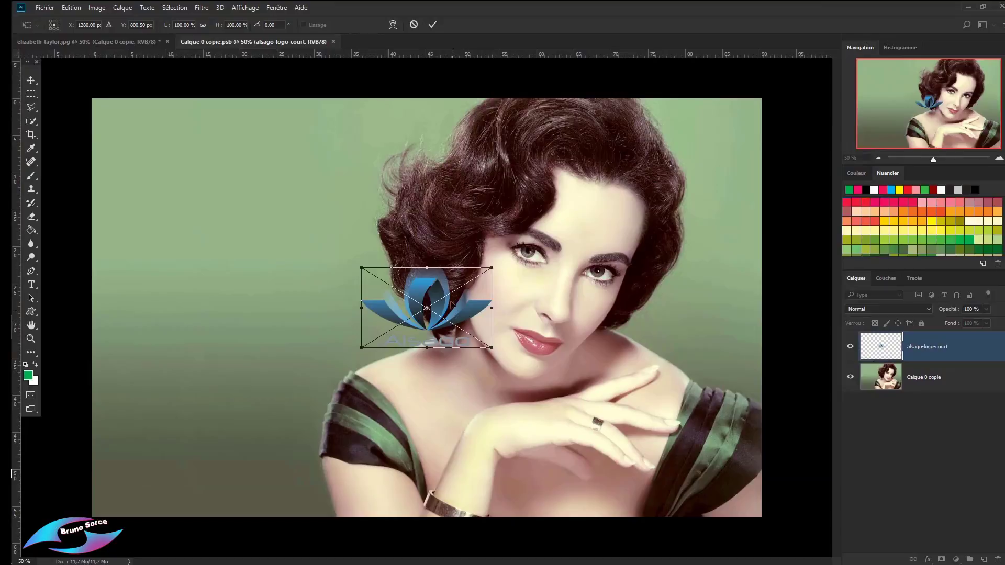
{"action": "left_click", "coordinate": [433, 25]}
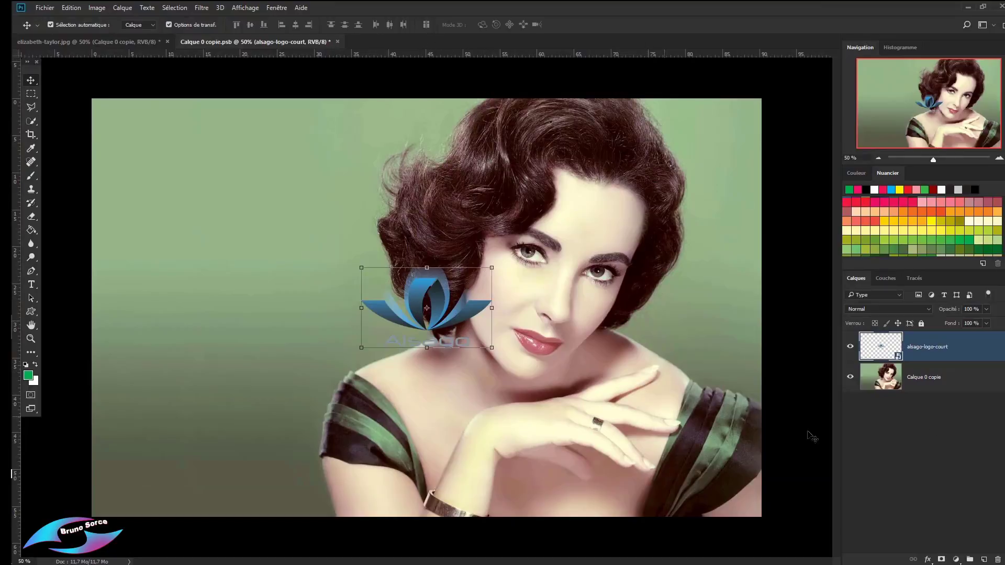
Add a layer between the portrait and the logo, and stamp a large hard-edged black disc on the green background beside the hair
{"action": "left_click", "coordinate": [961, 373]}
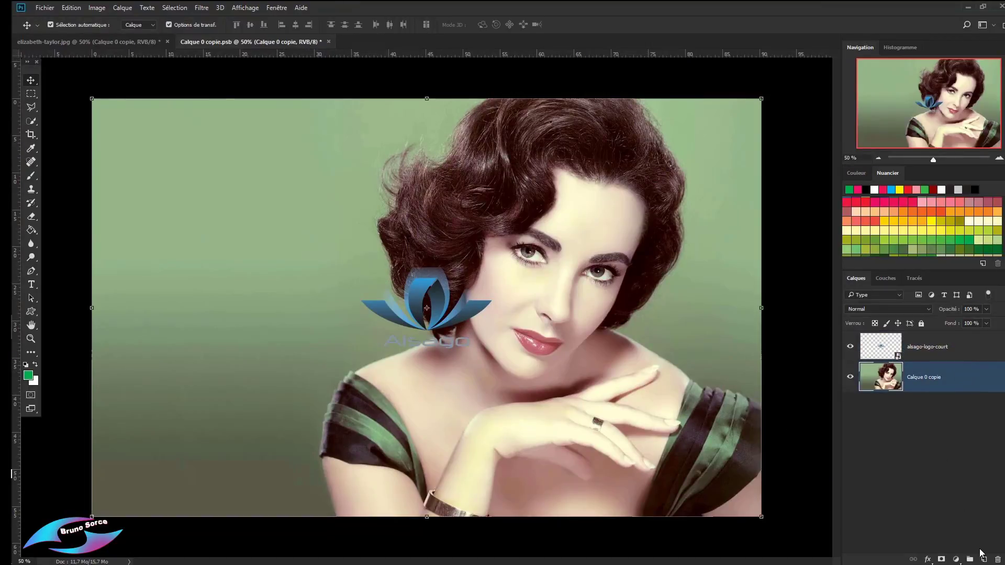
{"action": "left_click", "coordinate": [984, 559]}
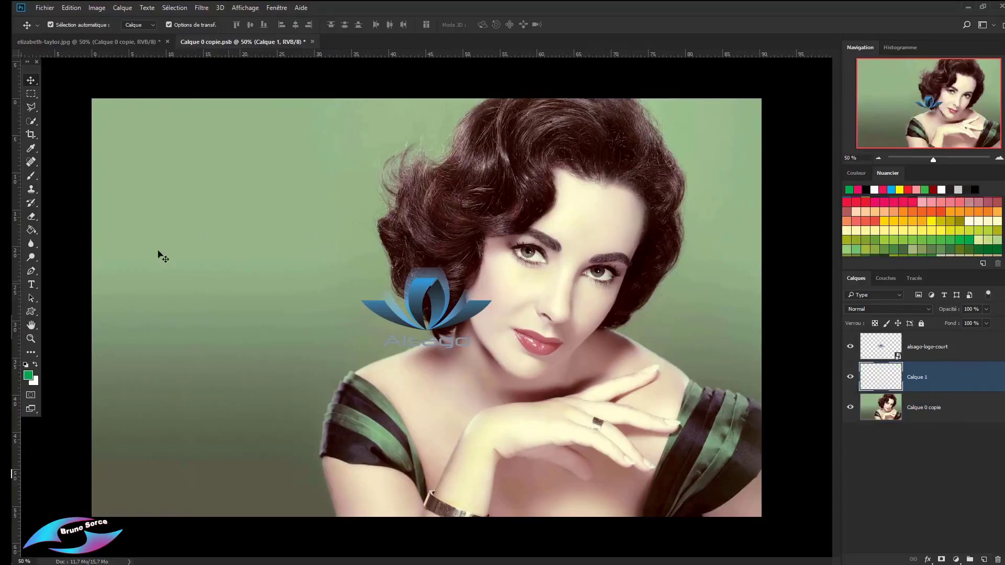
{"action": "left_click", "coordinate": [31, 176]}
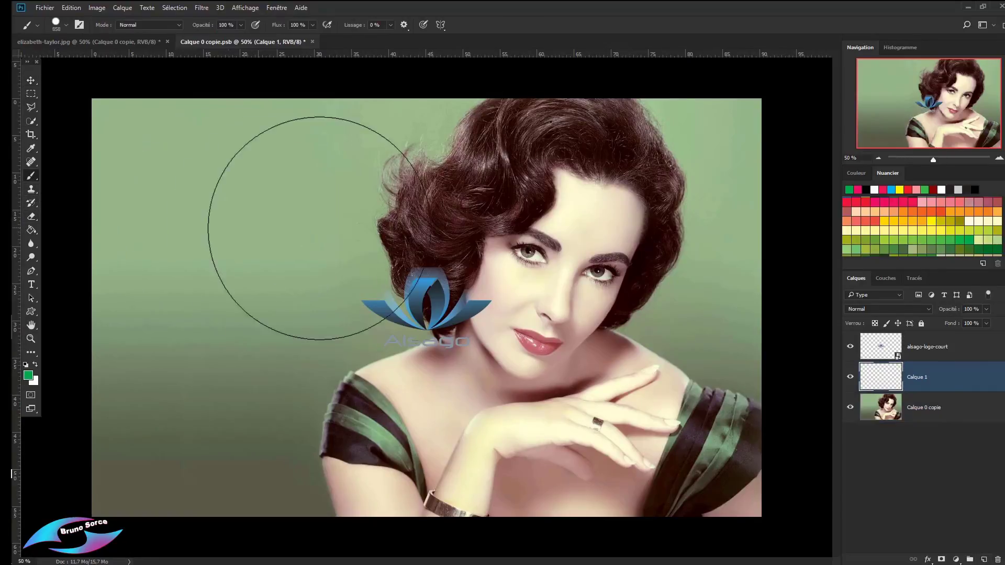
{"action": "left_click", "coordinate": [868, 189]}
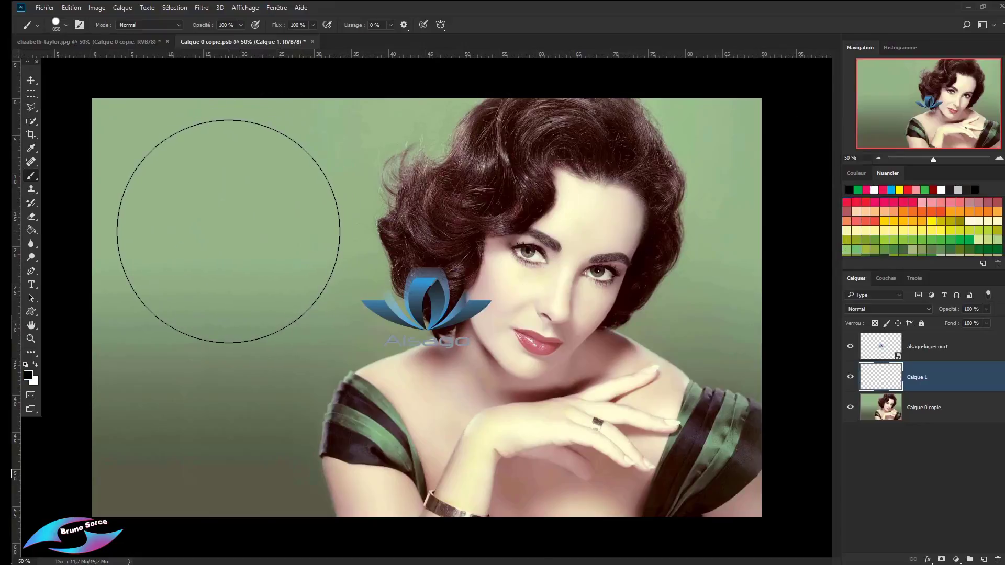
{"action": "left_click", "coordinate": [228, 231]}
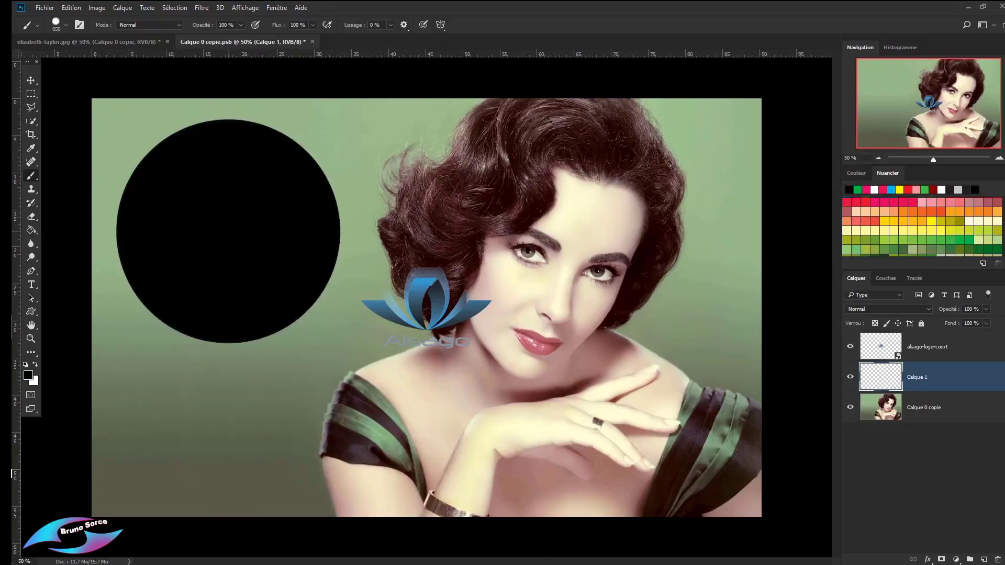
Centre the logo on the black disc, enlarge it to about 130%, and save the smart object contents to update the box
{"action": "left_click", "coordinate": [31, 80]}
{"action": "left_click", "coordinate": [425, 292]}
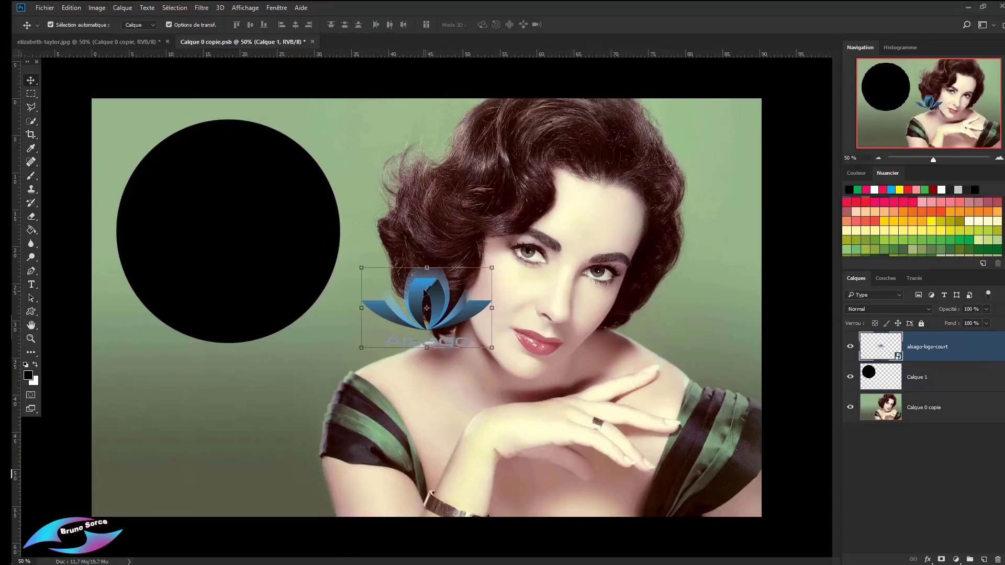
{"action": "left_click_drag", "start_coordinate": [425, 292], "coordinate": [226, 215]}
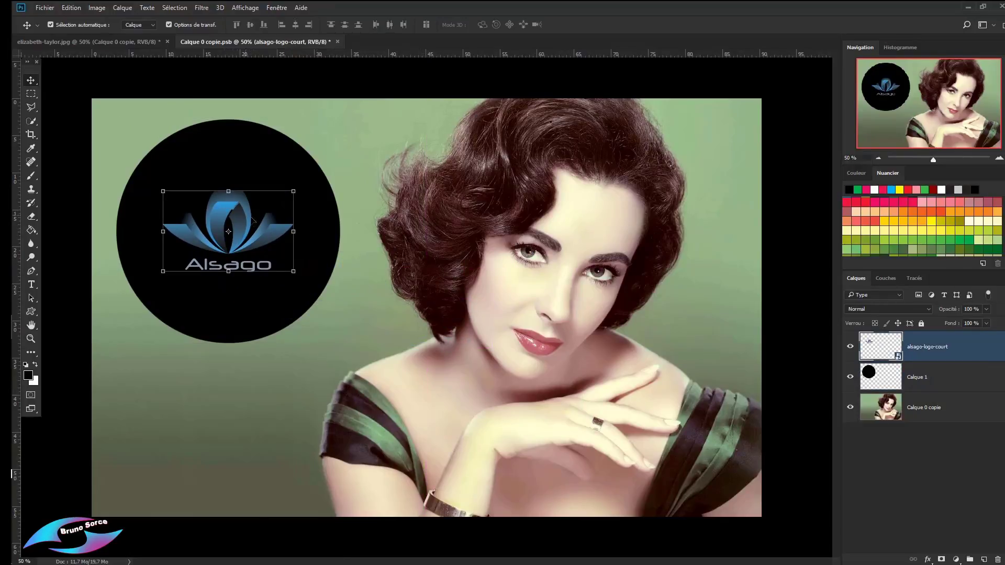
{"action": "left_click_drag", "start_coordinate": [294, 191], "coordinate": [317, 177]}
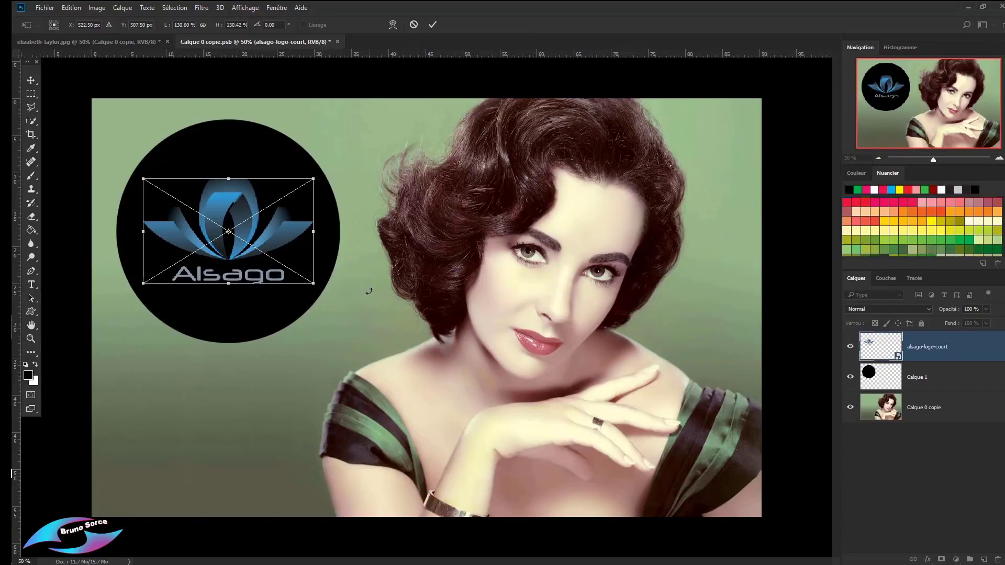
{"action": "key", "text": "Return"}
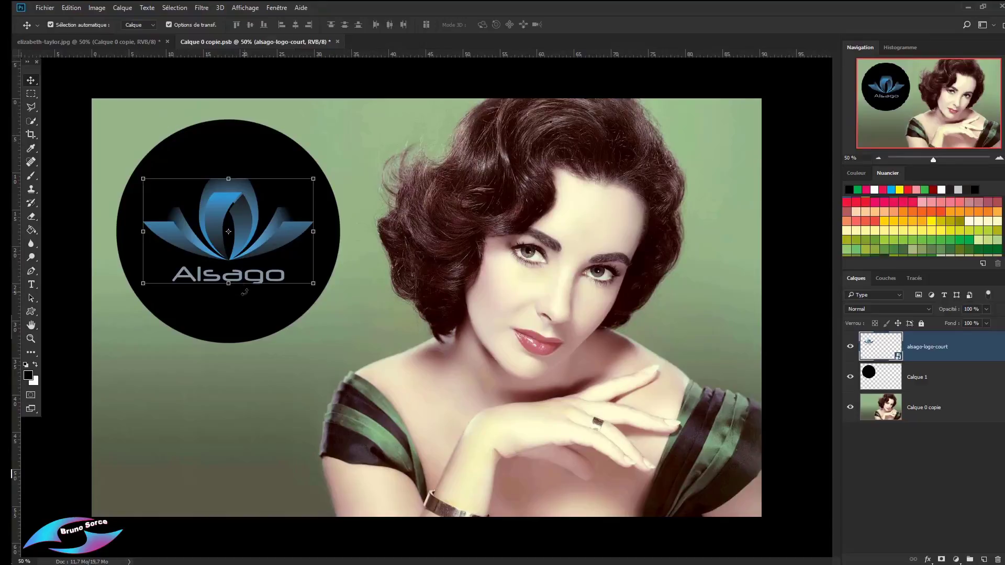
{"action": "key", "text": "ctrl+s"}
{"action": "left_click", "coordinate": [95, 44]}
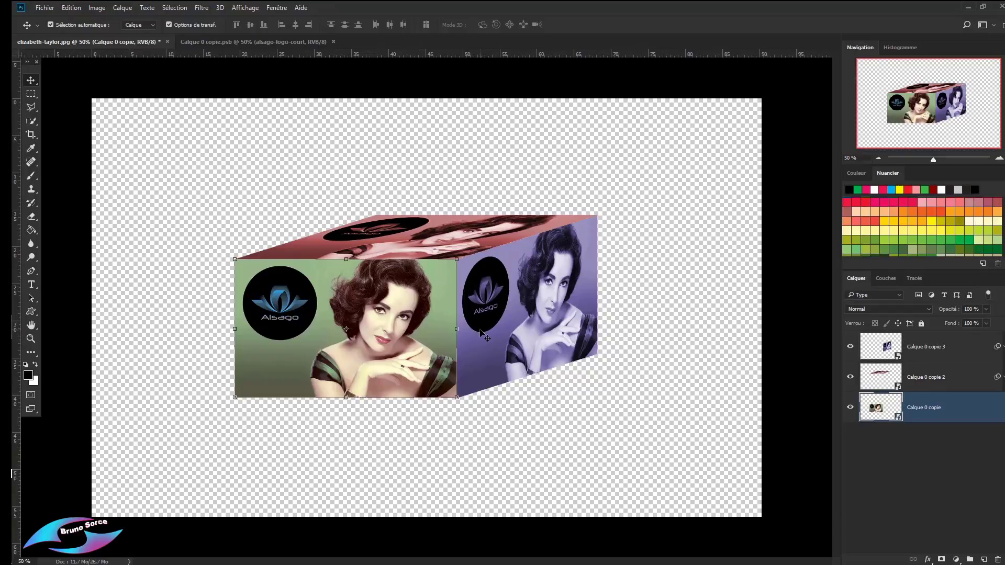
Reopen the Calque 0 copie contents, recolour the black disc orange, and save to update the box in elizabeth-taylor.jpg
{"action": "double_click", "coordinate": [884, 408]}
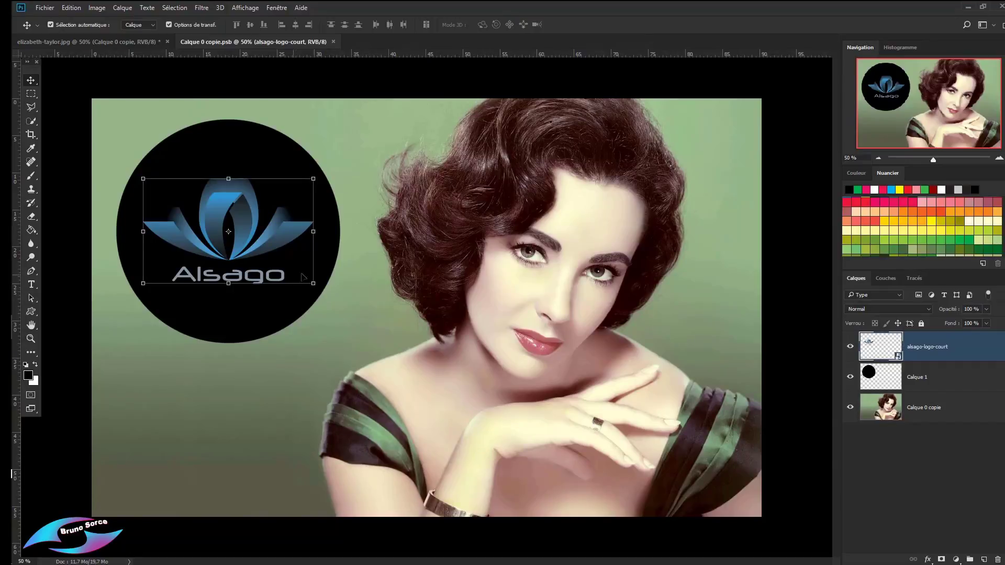
{"action": "left_click", "coordinate": [942, 378]}
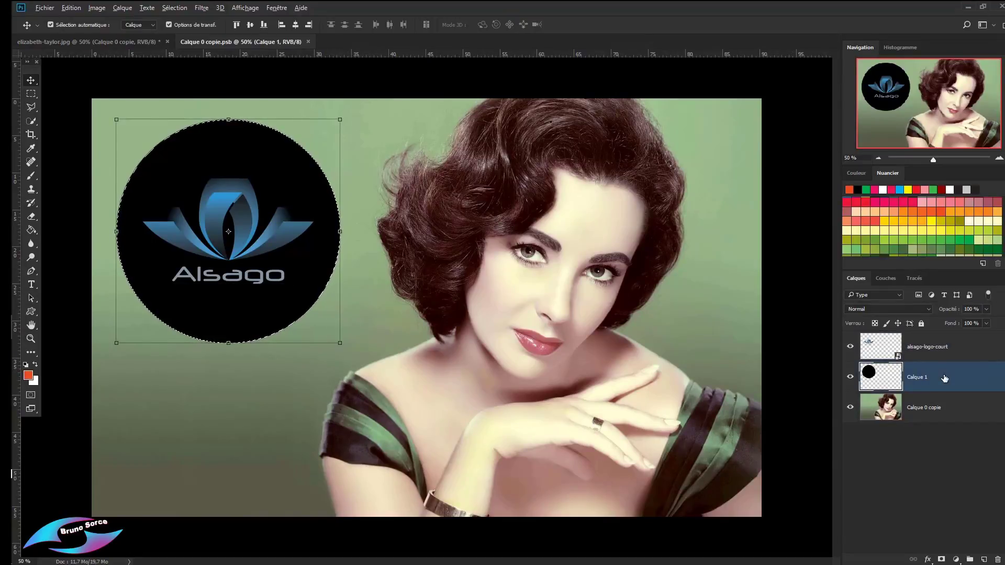
{"action": "key", "text": "alt+BackSpace"}
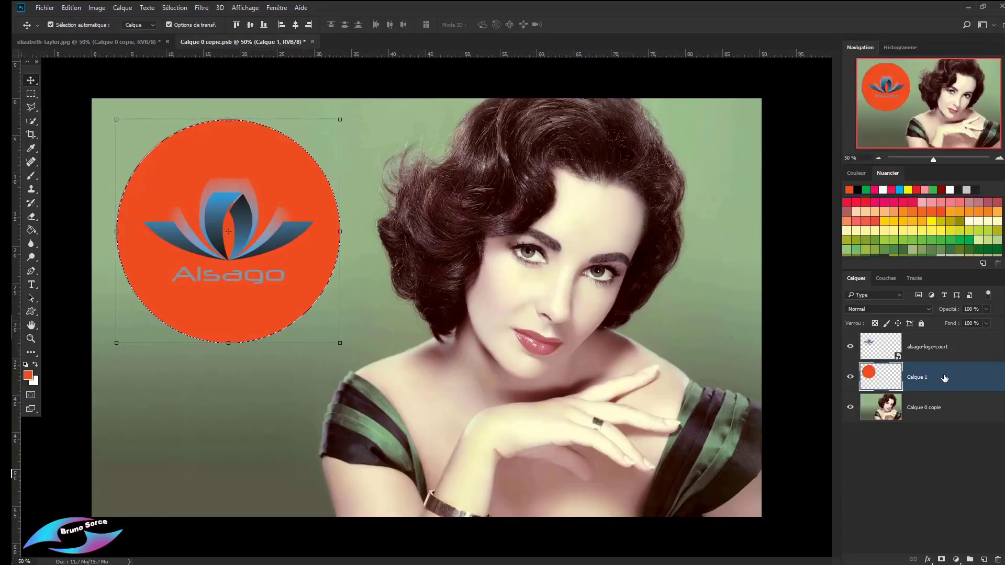
{"action": "key", "text": "ctrl+d"}
{"action": "key", "text": "ctrl+s"}
{"action": "left_click", "coordinate": [118, 41]}
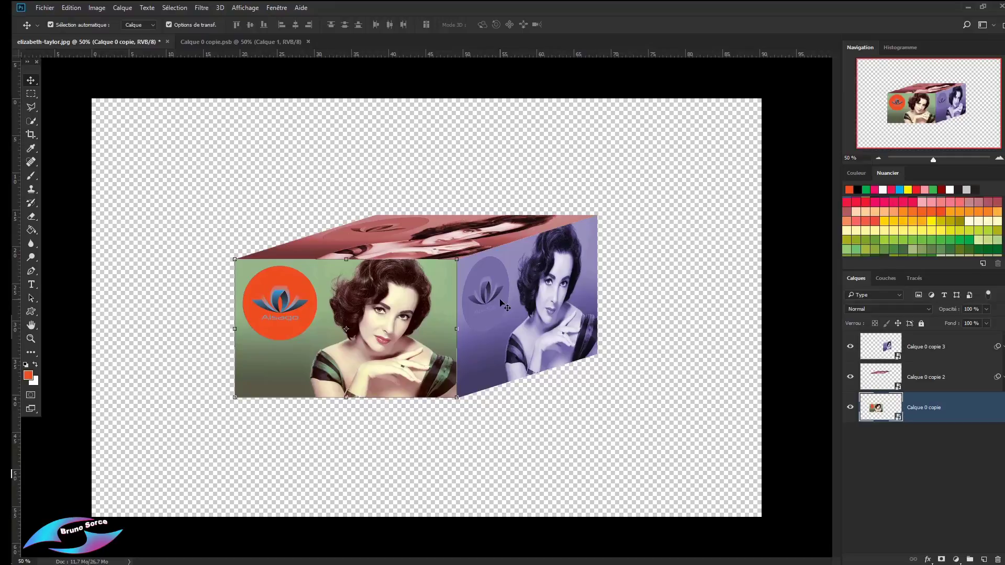
{"action": "left_click", "coordinate": [642, 275]}
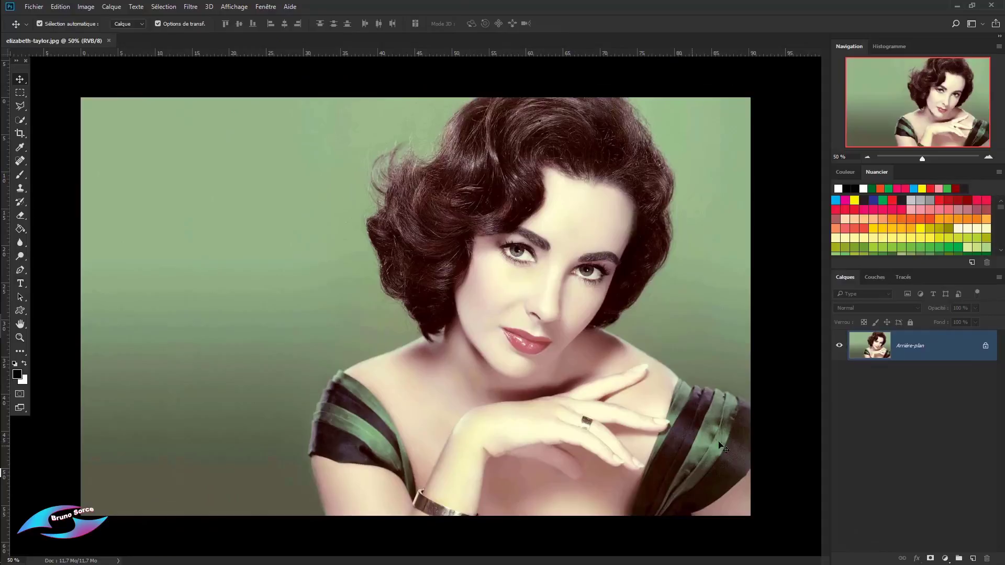
Unlock the portrait's Arrière-plan layer in the fresh elizabeth-taylor.jpg and duplicate it
{"action": "left_click", "coordinate": [985, 347]}
{"action": "left_click_drag", "start_coordinate": [952, 354], "coordinate": [974, 557]}
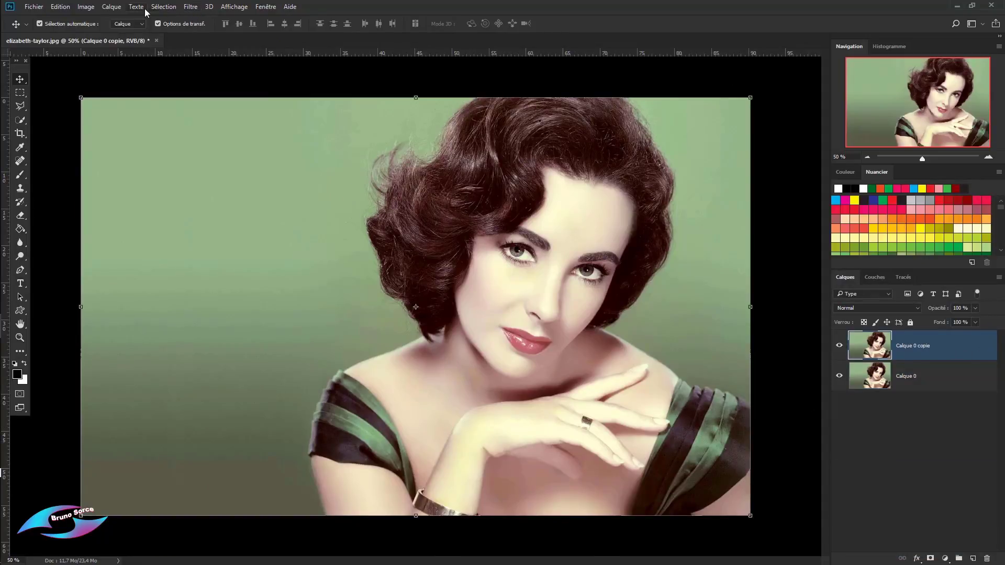
Apply the Contour postérisé filter to the duplicate layer with Epaisseur 8, Intensité 7 and Postérisation 5
{"action": "left_click", "coordinate": [191, 7]}
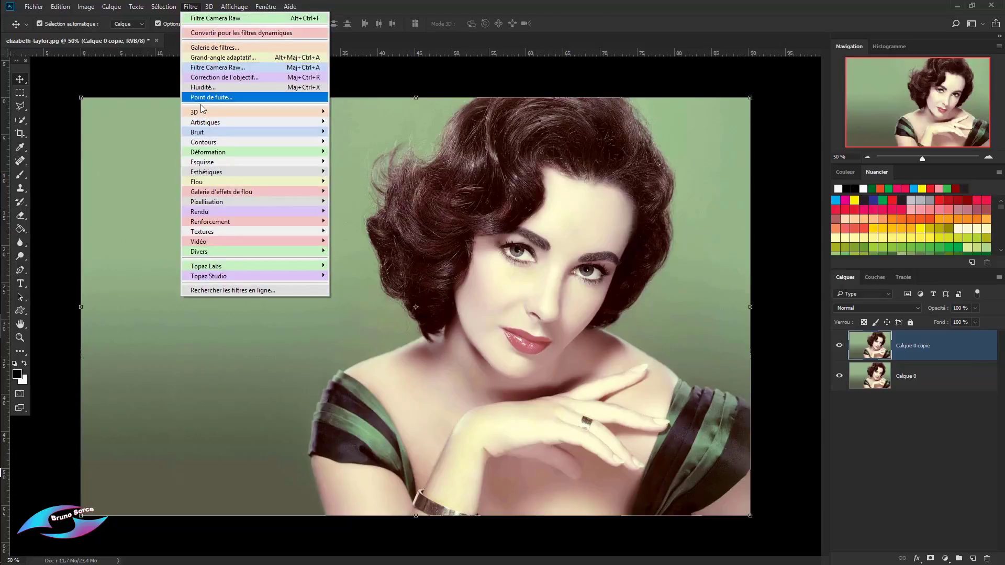
{"action": "mouse_move", "coordinate": [201, 144]}
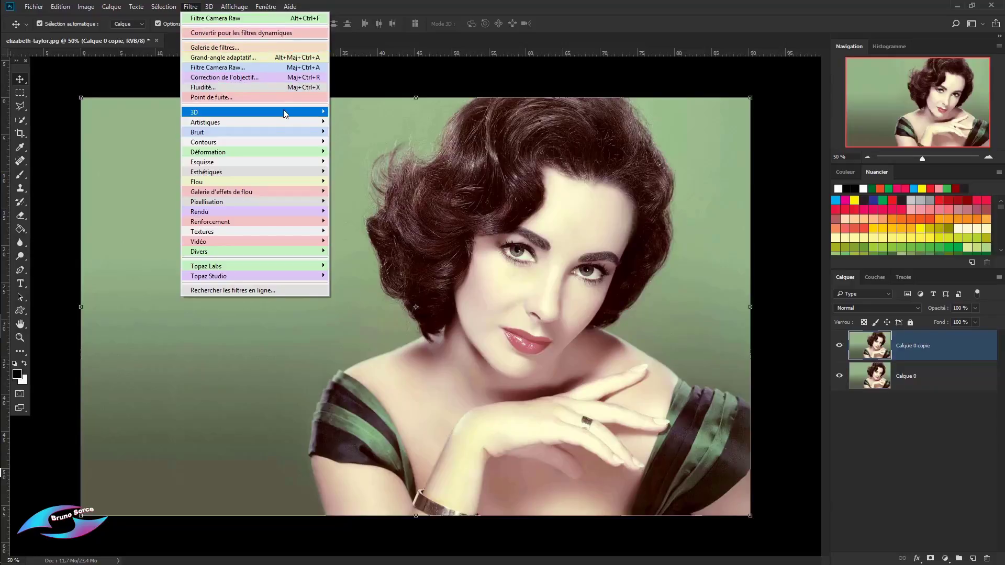
{"action": "mouse_move", "coordinate": [329, 123]}
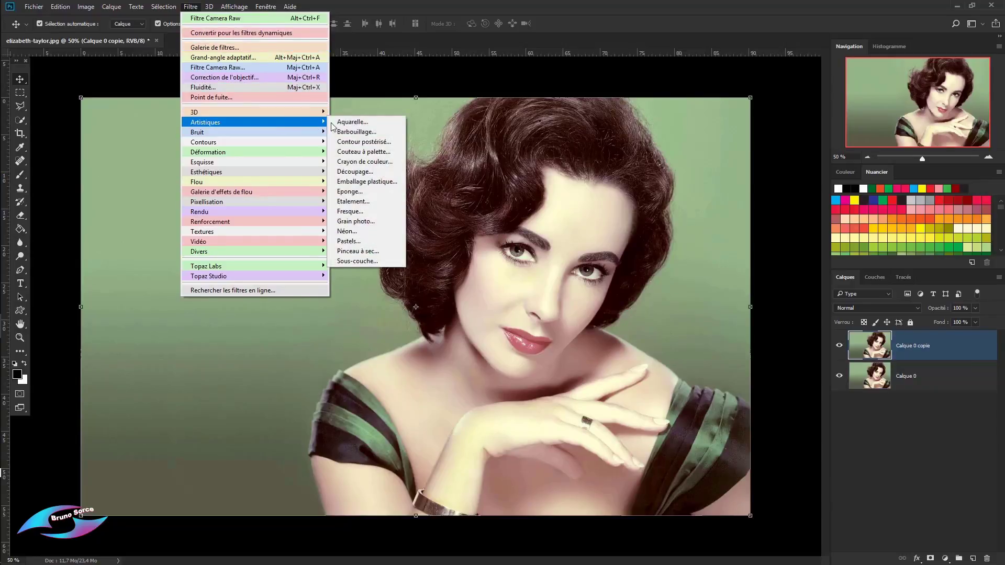
{"action": "left_click", "coordinate": [364, 141]}
{"action": "left_click_drag", "start_coordinate": [274, 269], "coordinate": [57, 223]}
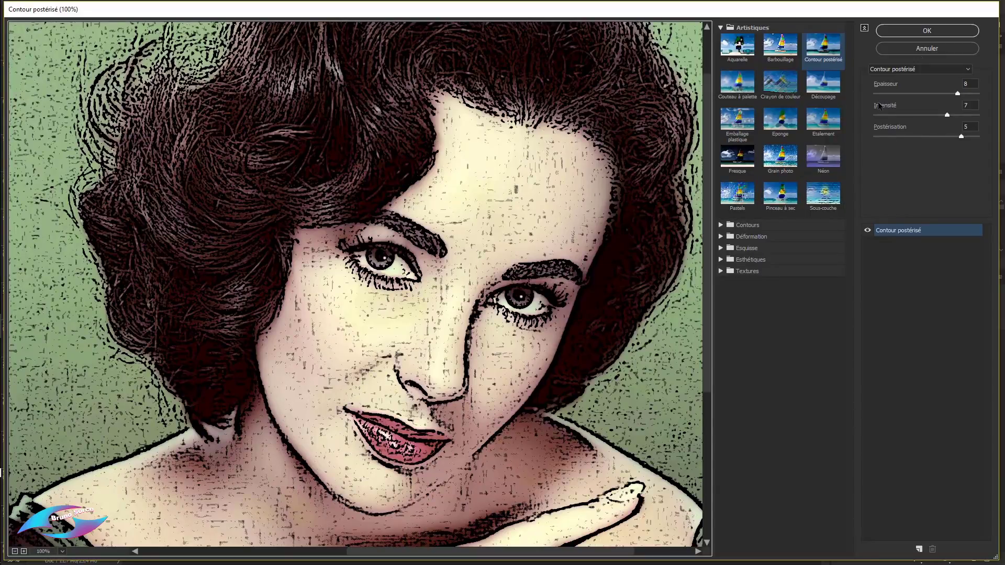
{"action": "left_click", "coordinate": [927, 32]}
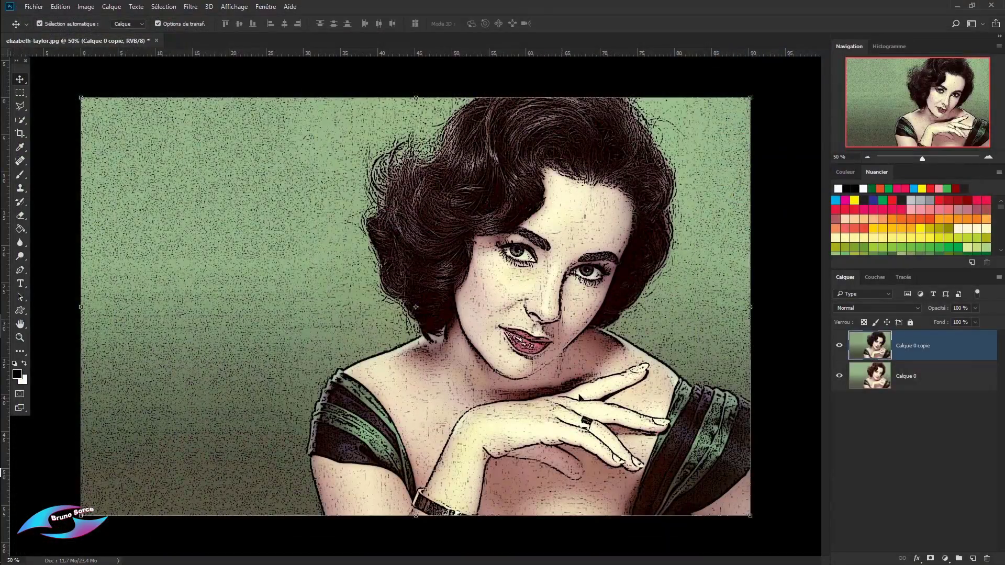
Start Contour postérisé again on the filtered copy and reduce Epaisseur, Intensité and Postérisation to 0 in the preview
{"action": "left_click", "coordinate": [190, 7]}
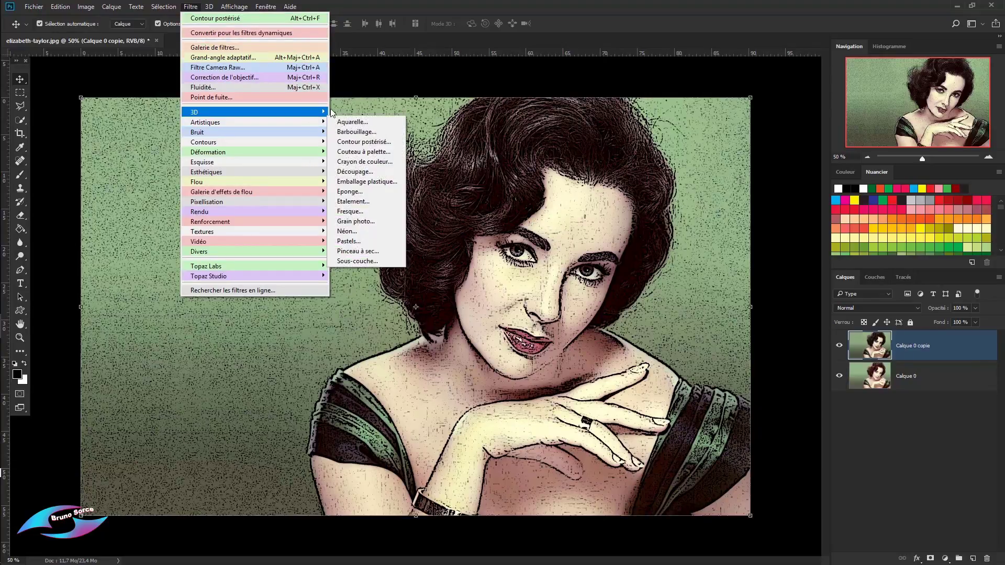
{"action": "mouse_move", "coordinate": [319, 129]}
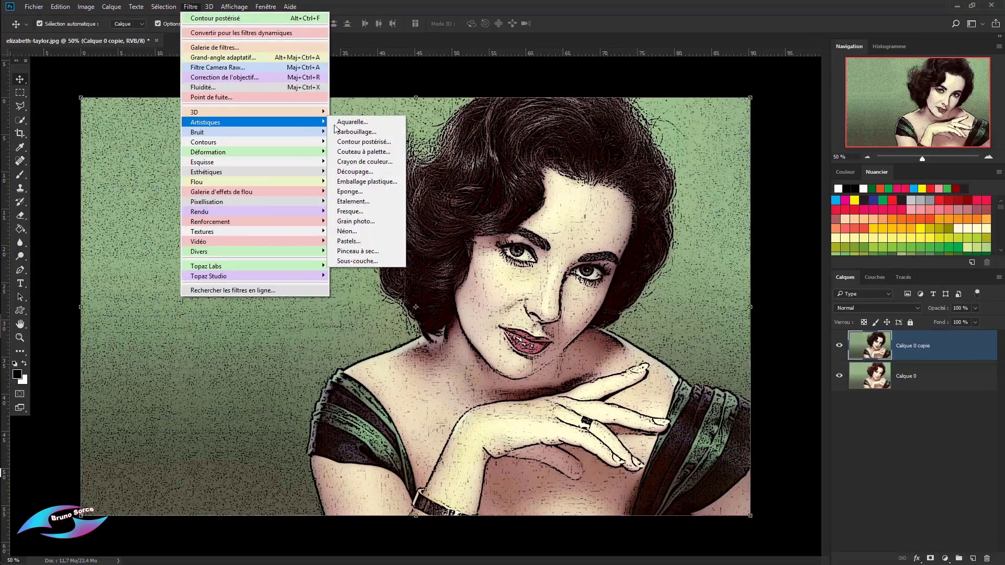
{"action": "left_click", "coordinate": [359, 143]}
{"action": "left_click_drag", "start_coordinate": [197, 206], "coordinate": [183, 204]}
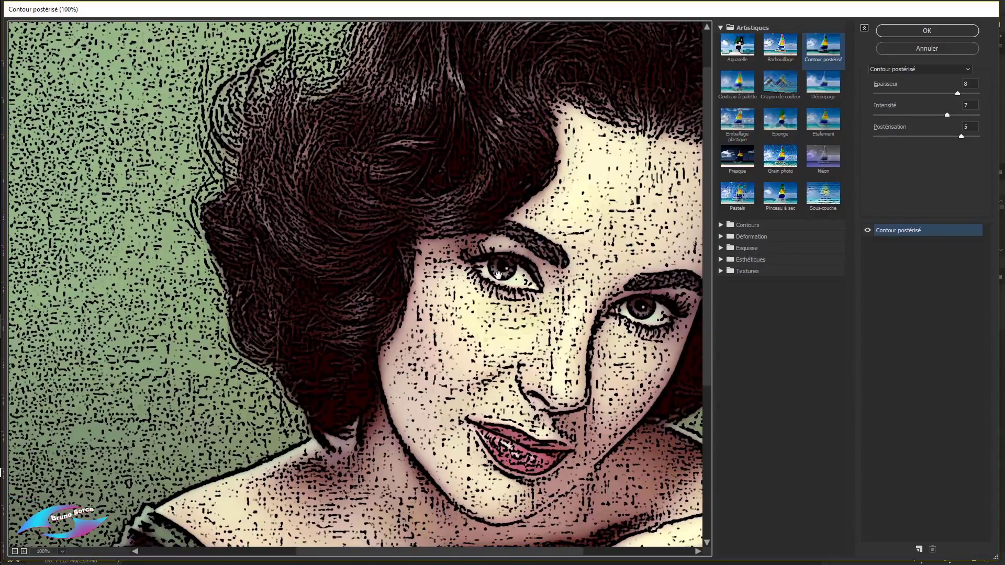
{"action": "left_click_drag", "start_coordinate": [498, 275], "coordinate": [383, 256]}
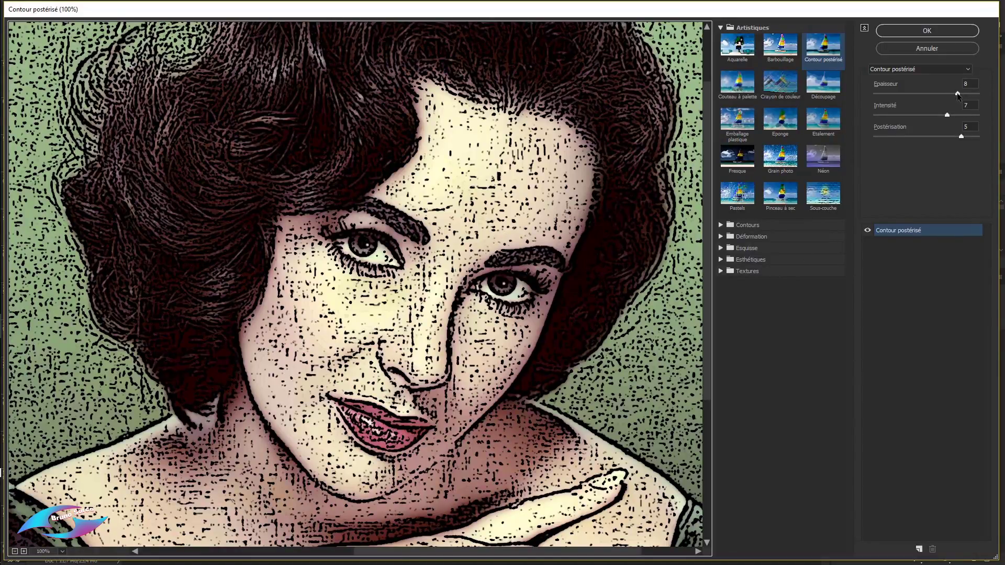
{"action": "left_click_drag", "start_coordinate": [957, 94], "coordinate": [874, 93]}
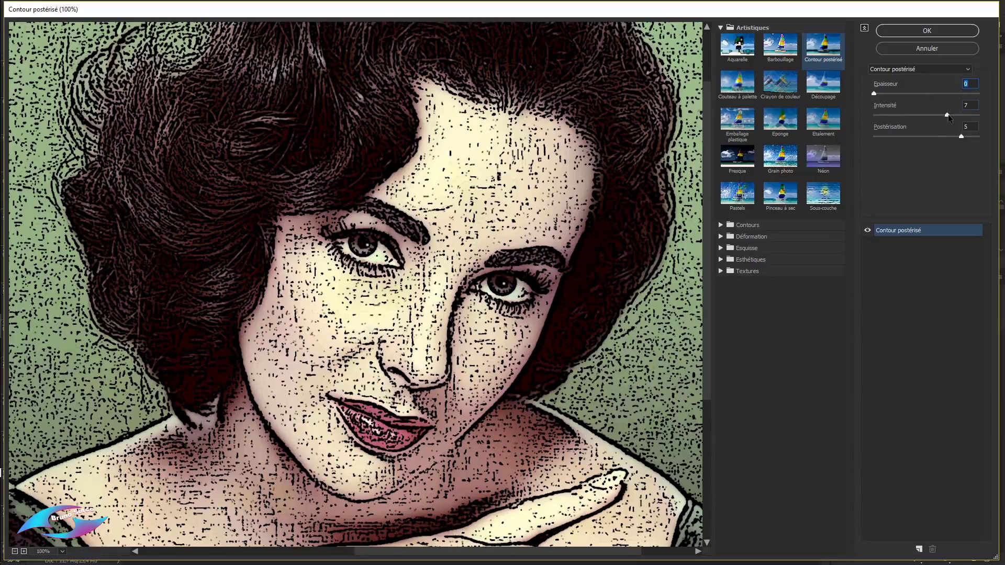
{"action": "left_click_drag", "start_coordinate": [948, 114], "coordinate": [874, 115]}
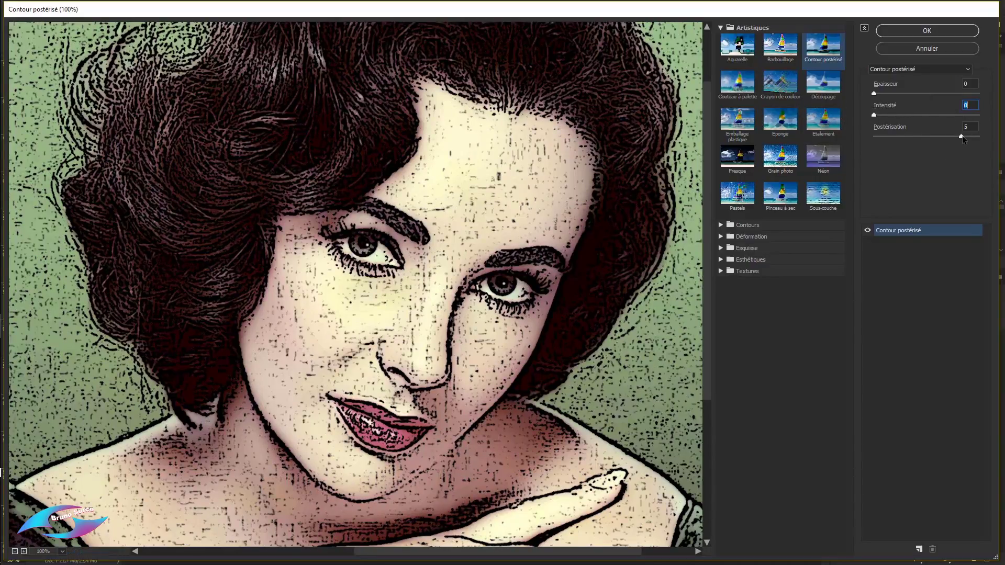
{"action": "left_click_drag", "start_coordinate": [962, 137], "coordinate": [869, 135]}
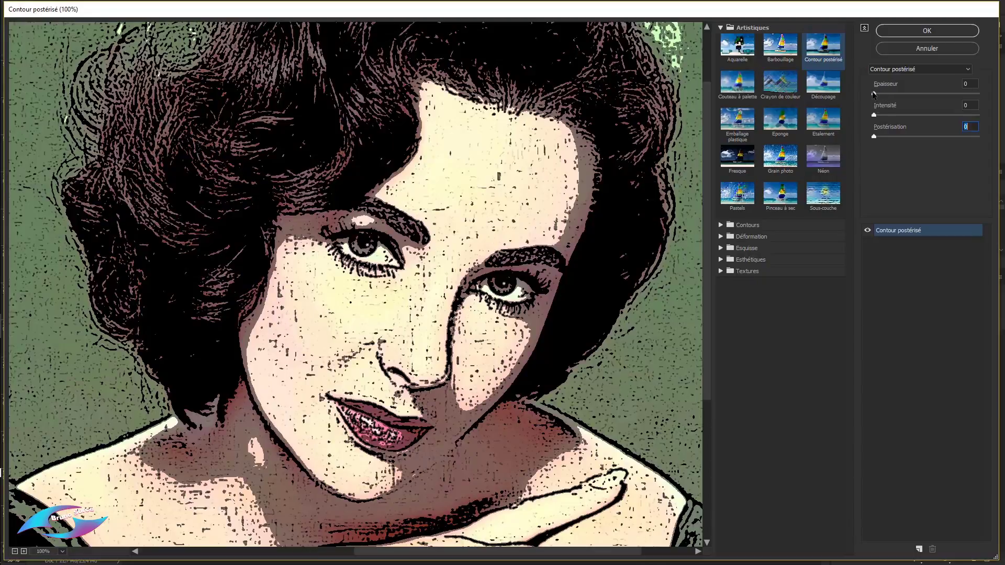
Set Epaisseur to 9, Postérisation to 5 and Intensité to 4, and apply the filter
{"action": "left_click_drag", "start_coordinate": [873, 94], "coordinate": [972, 94]}
{"action": "left_click_drag", "start_coordinate": [918, 135], "coordinate": [966, 138]}
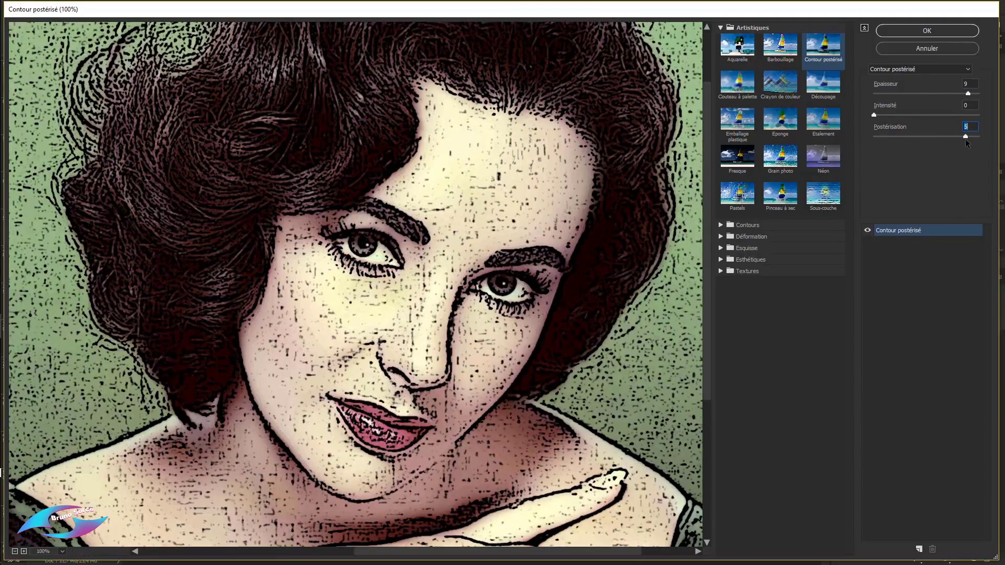
{"action": "left_click_drag", "start_coordinate": [873, 114], "coordinate": [928, 115]}
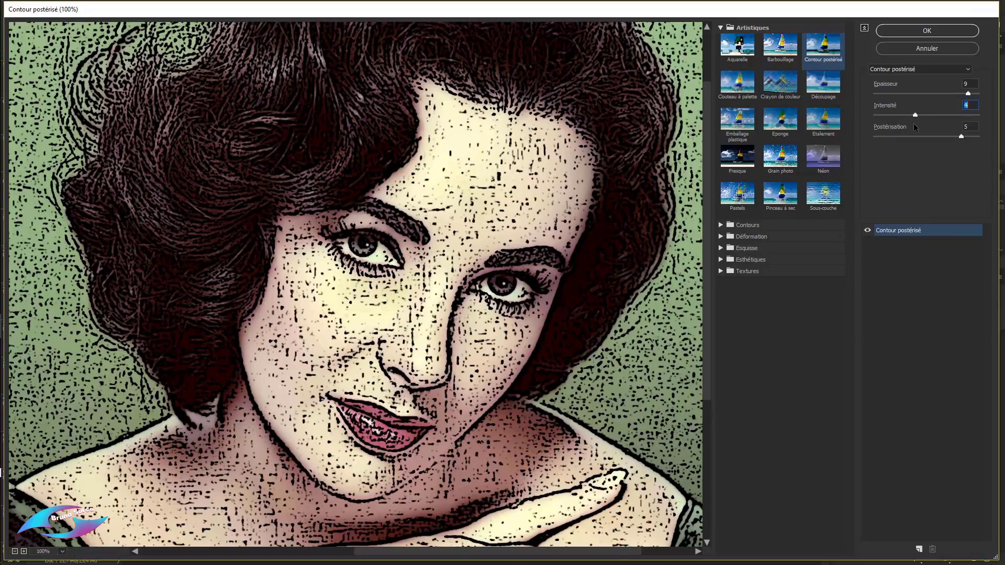
{"action": "left_click", "coordinate": [947, 32]}
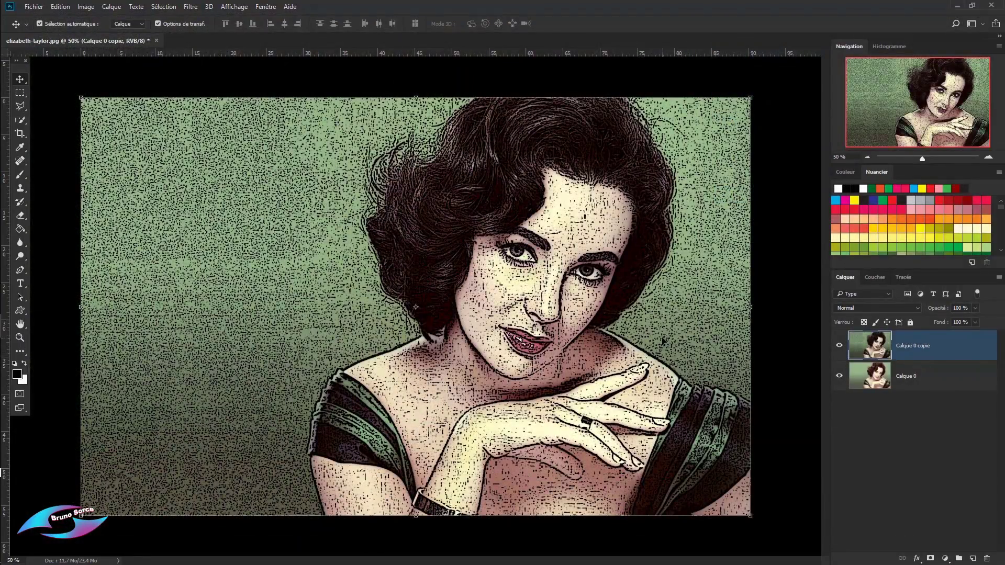
Undo and redo the second filter application to compare the two results
{"action": "key", "text": "ctrl"}
{"action": "key", "text": "ctrl+z"}
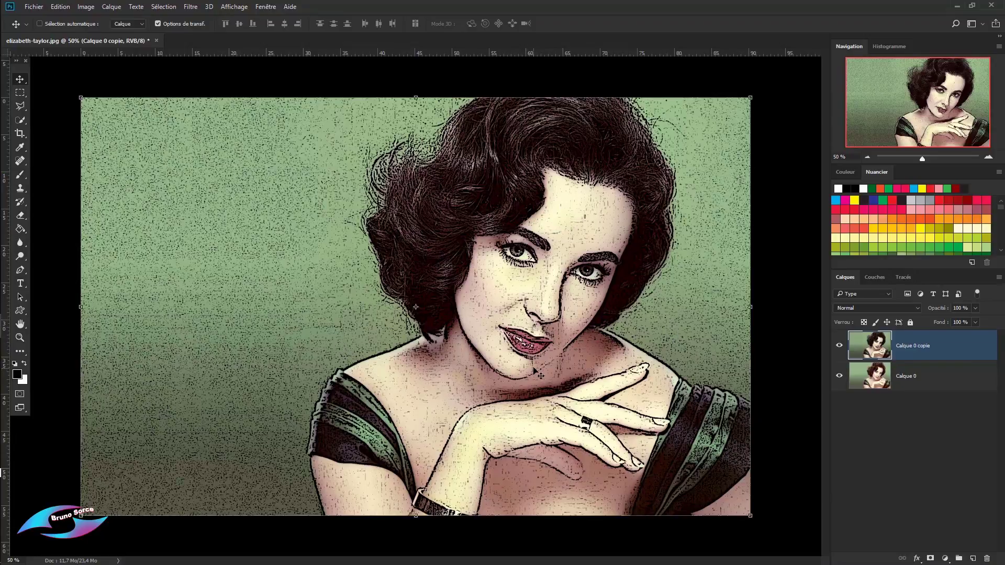
{"action": "key", "text": "ctrl+z"}
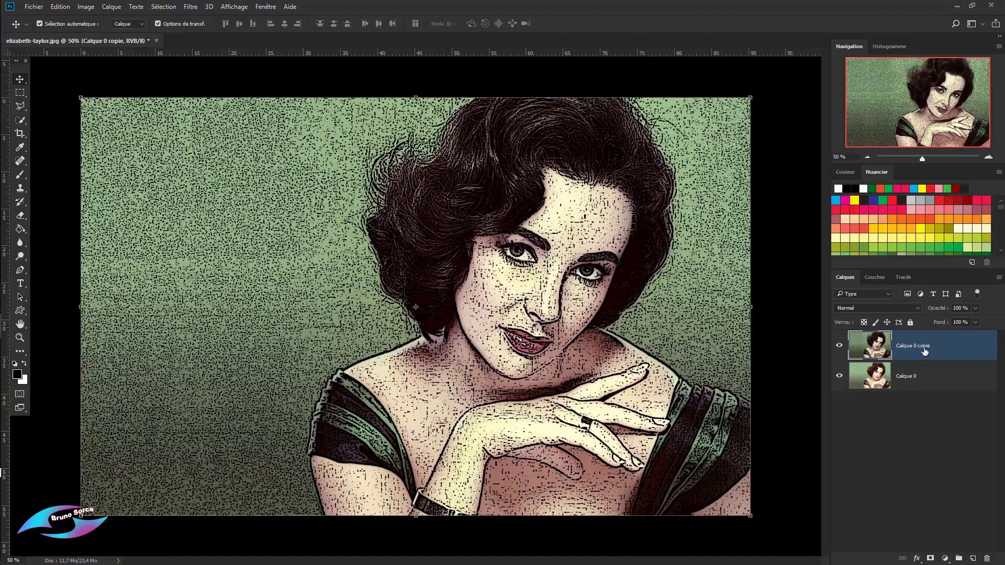
Delete the filtered copy and duplicate the untouched Calque 0 again
{"action": "key", "text": "Delete"}
{"action": "left_click_drag", "start_coordinate": [925, 352], "coordinate": [973, 559]}
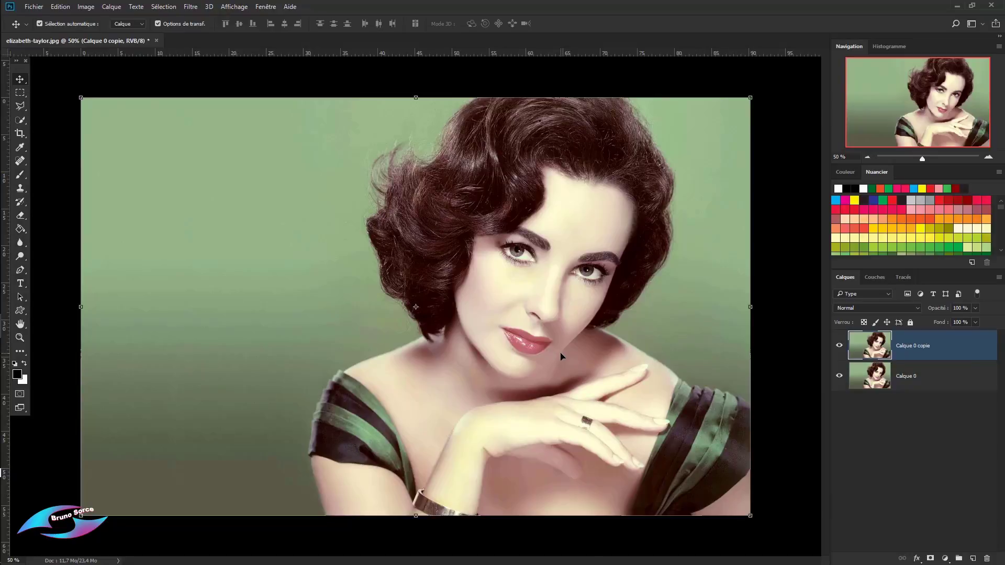
{"action": "right_click", "coordinate": [981, 351]}
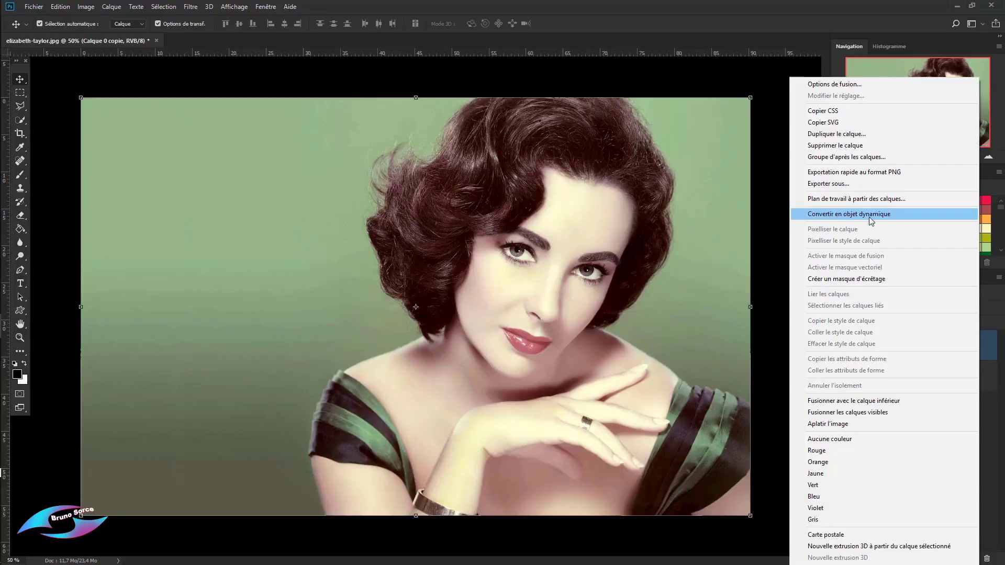
{"action": "left_click", "coordinate": [687, 75]}
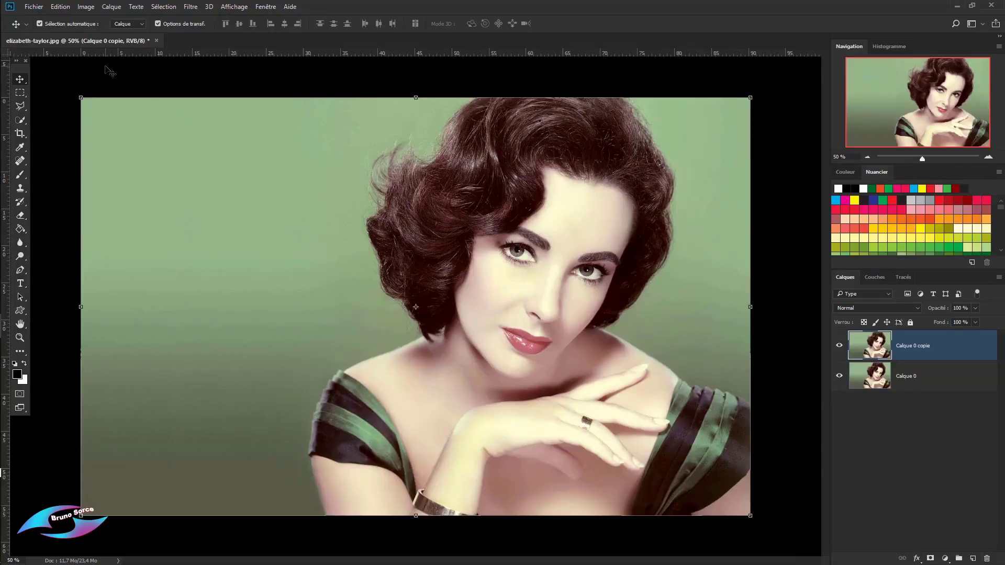
{"action": "left_click", "coordinate": [34, 6]}
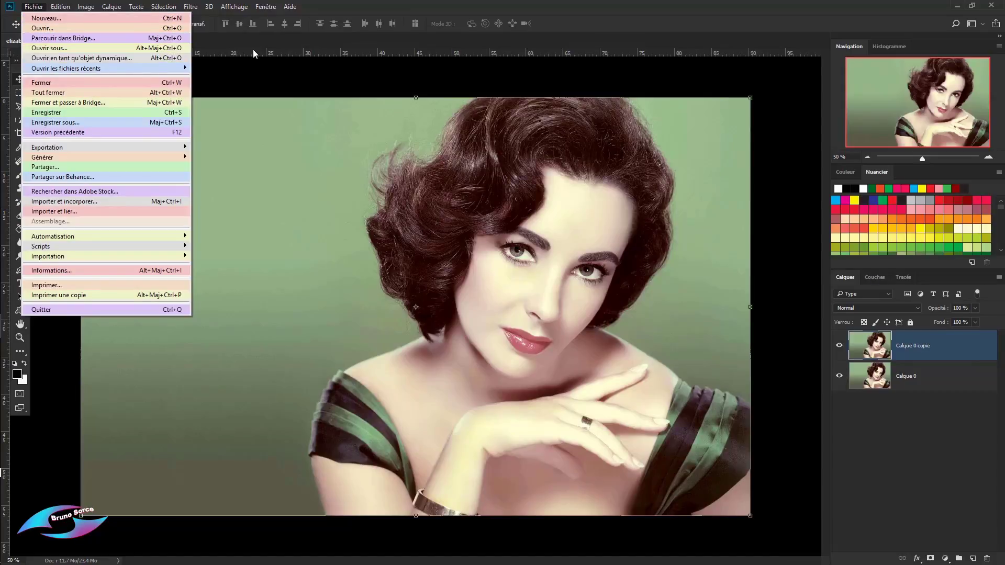
{"action": "left_click", "coordinate": [282, 39]}
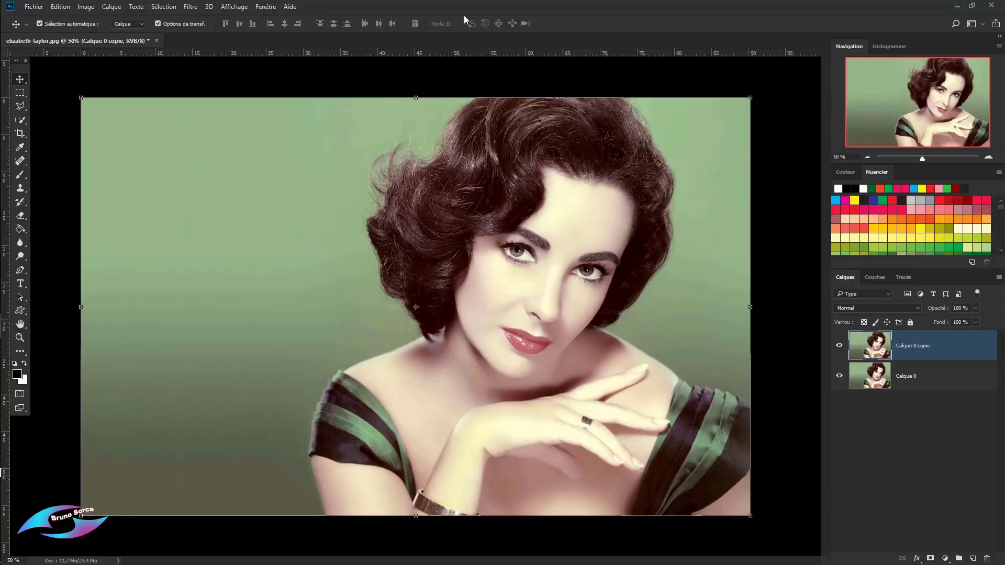
Convert Calque 0 copie for smart filters and accept its conversion to a smart object
{"action": "left_click", "coordinate": [191, 7]}
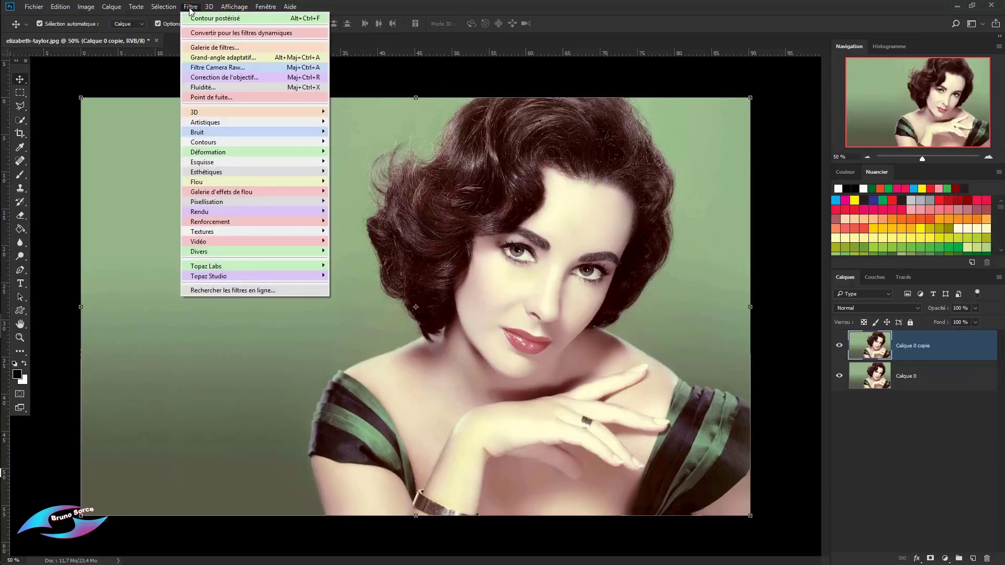
{"action": "left_click", "coordinate": [253, 34]}
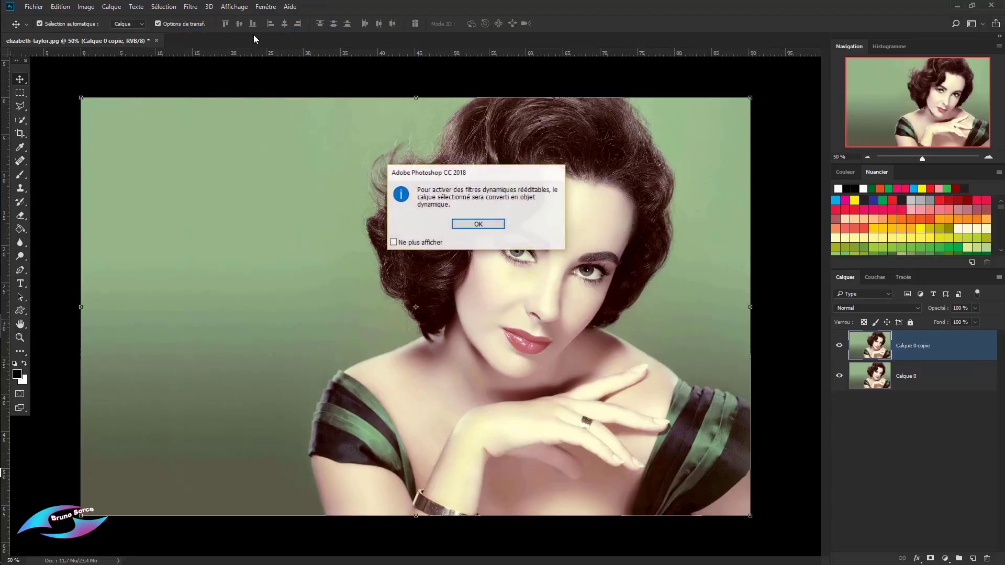
{"action": "left_click", "coordinate": [478, 224]}
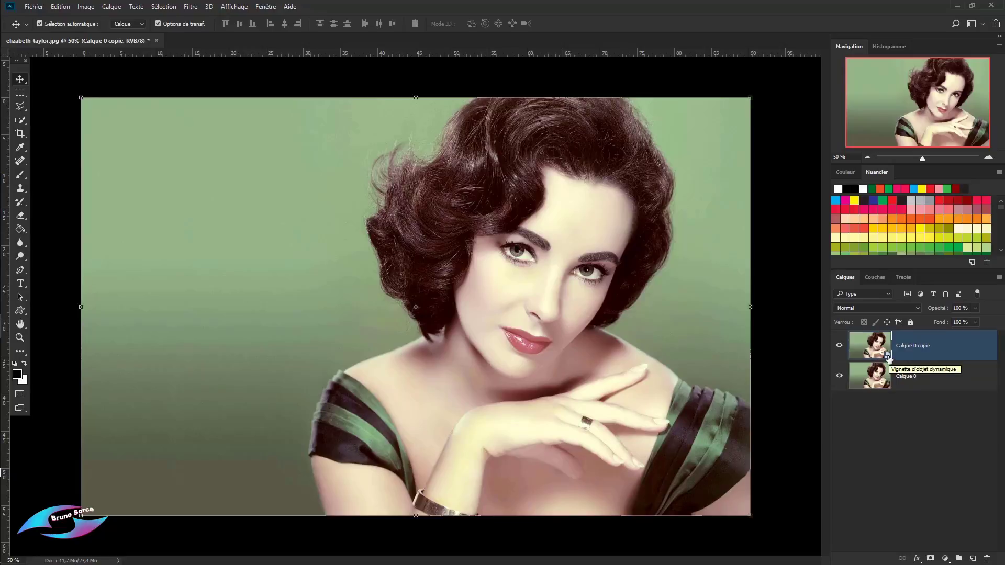
Apply the Contour postérisé filter to the smart object with Epaisseur 9, Intensité 5 and Postérisation 5
{"action": "left_click", "coordinate": [190, 7]}
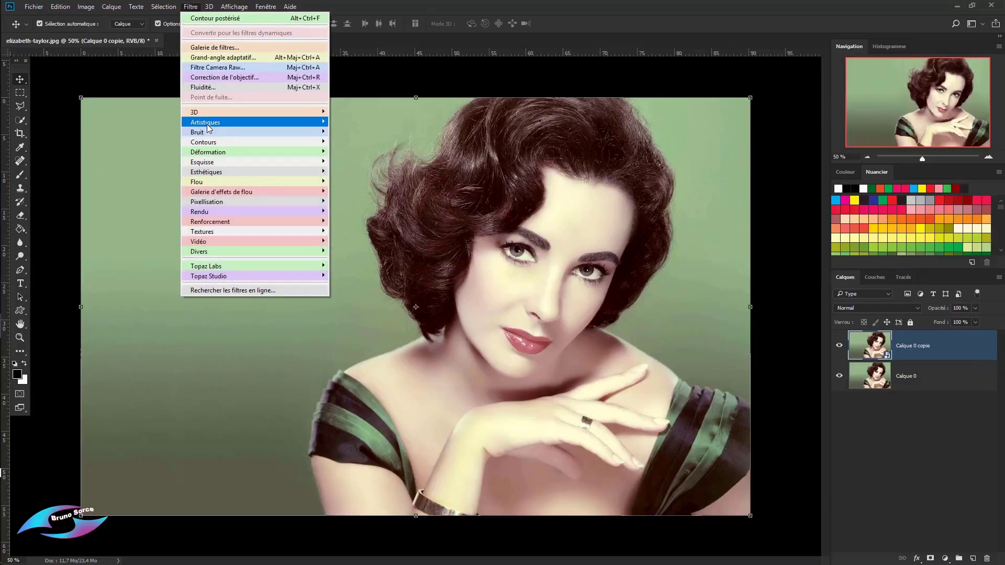
{"action": "mouse_move", "coordinate": [292, 124]}
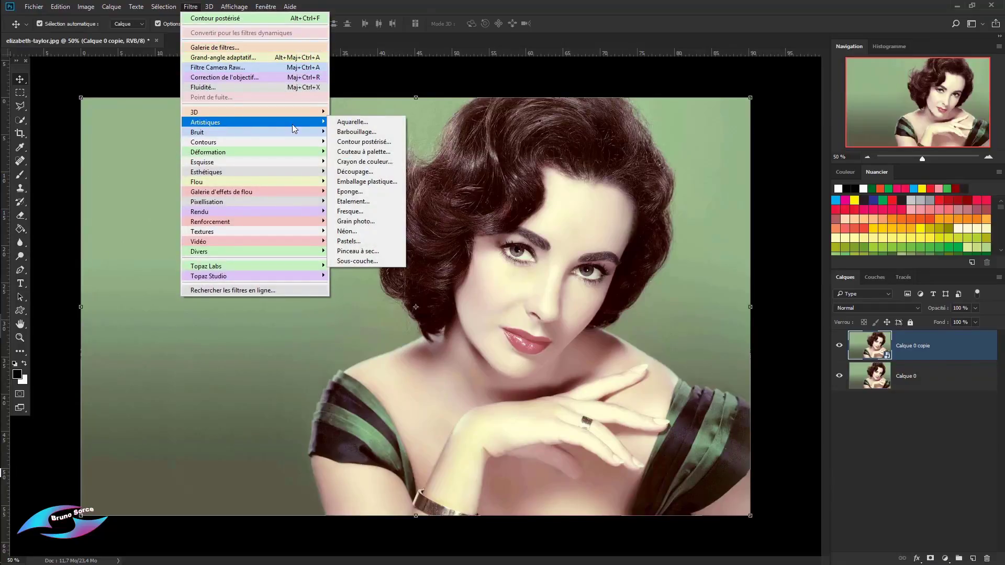
{"action": "left_click", "coordinate": [354, 144]}
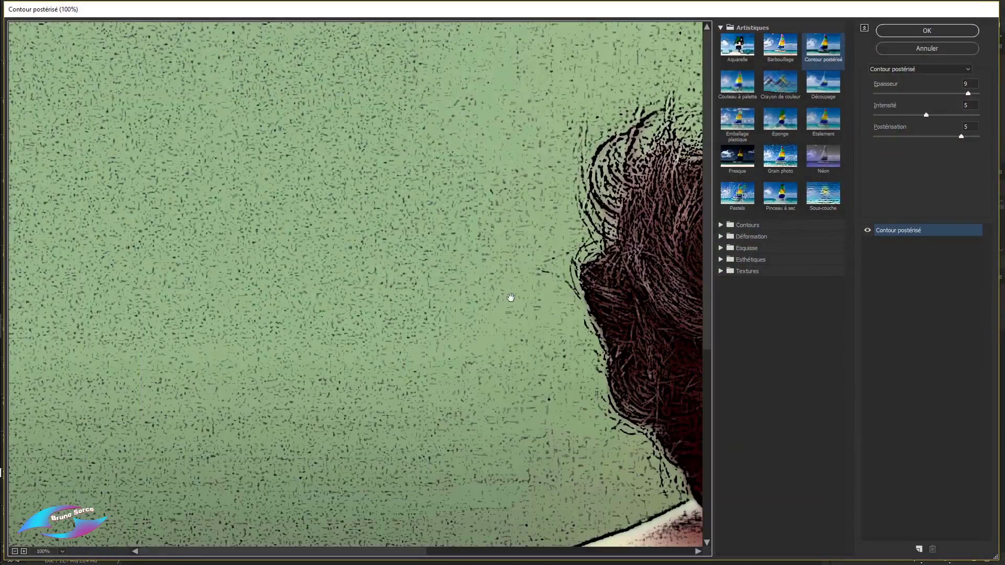
{"action": "left_click_drag", "start_coordinate": [540, 280], "coordinate": [2, 219]}
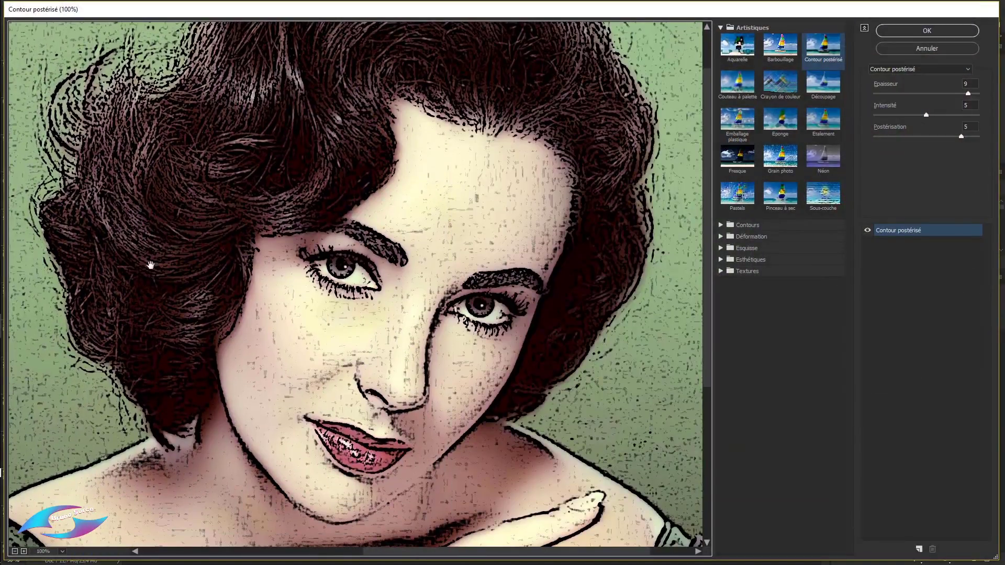
{"action": "left_click", "coordinate": [916, 32]}
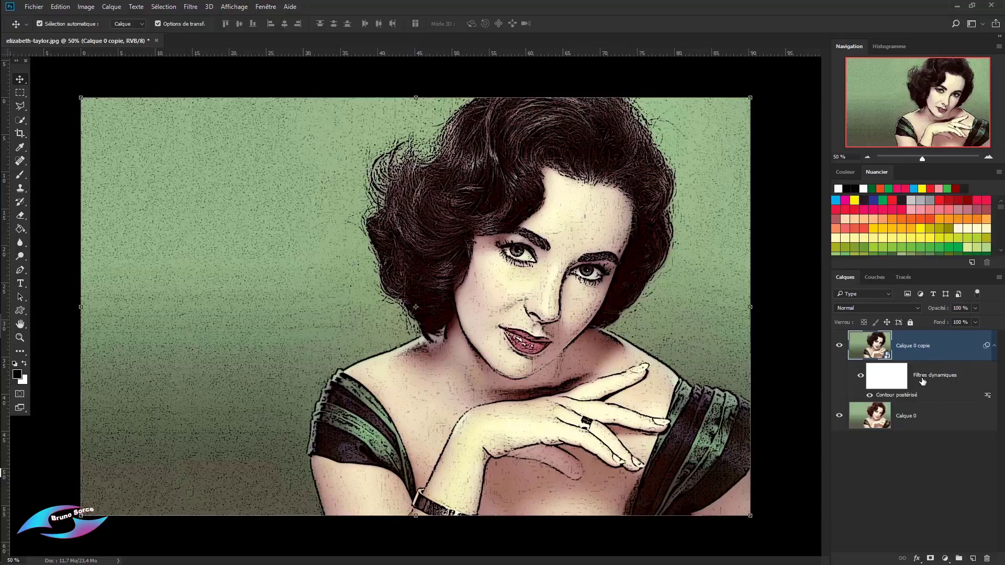
Hide and show the Contour postérisé smart filter and look at the options available for it
{"action": "left_click", "coordinate": [869, 396]}
{"action": "left_click", "coordinate": [870, 396]}
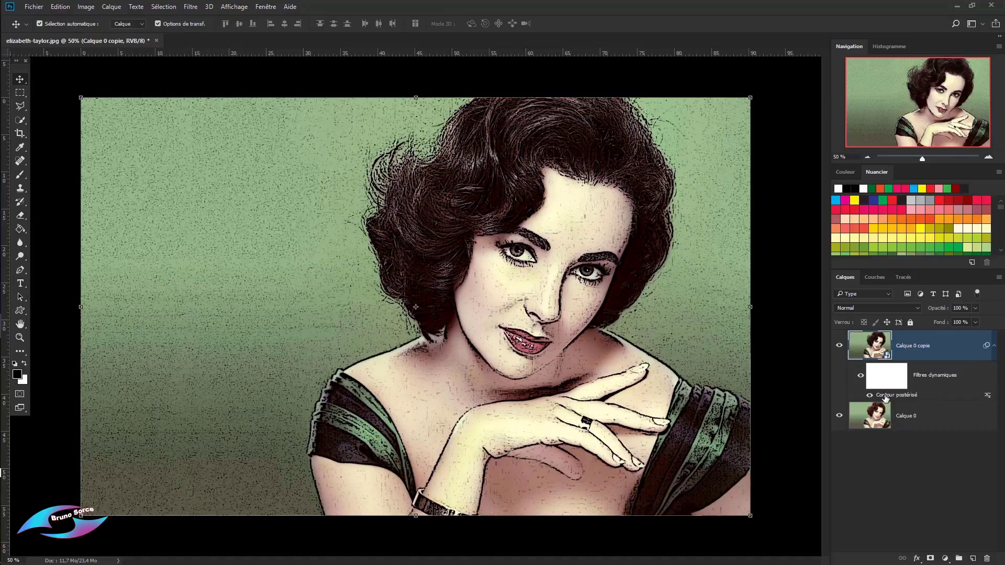
{"action": "right_click", "coordinate": [885, 398]}
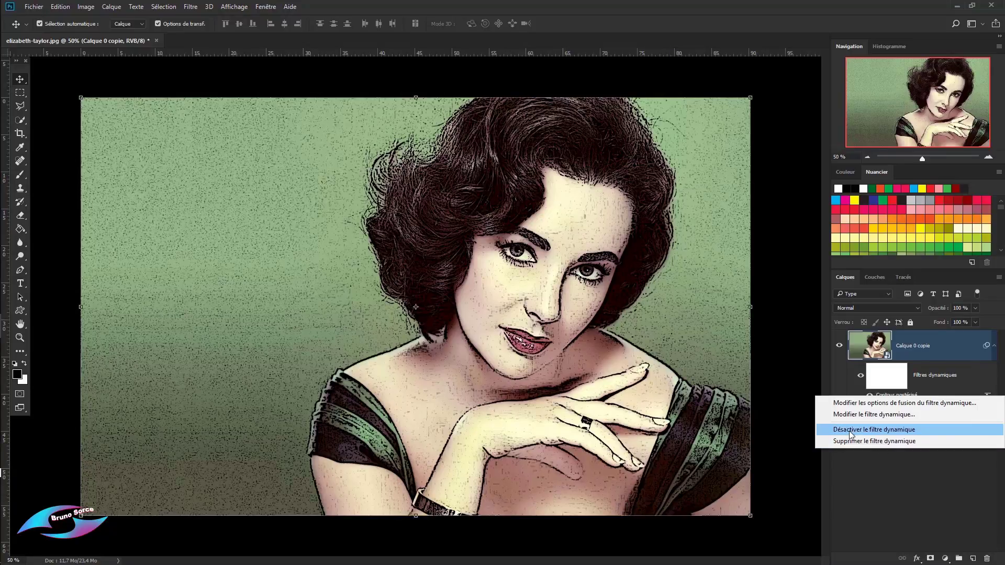
{"action": "left_click", "coordinate": [826, 372]}
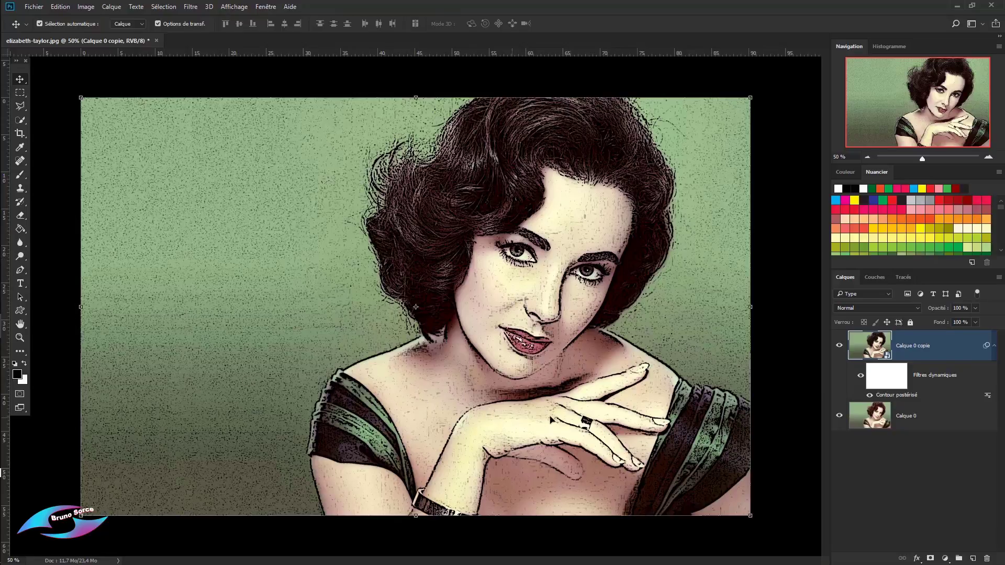
Edit the smart filter, replacing Contour postérisé with Grain photo at Grain 13 and a slightly lower Intensité
{"action": "double_click", "coordinate": [890, 398]}
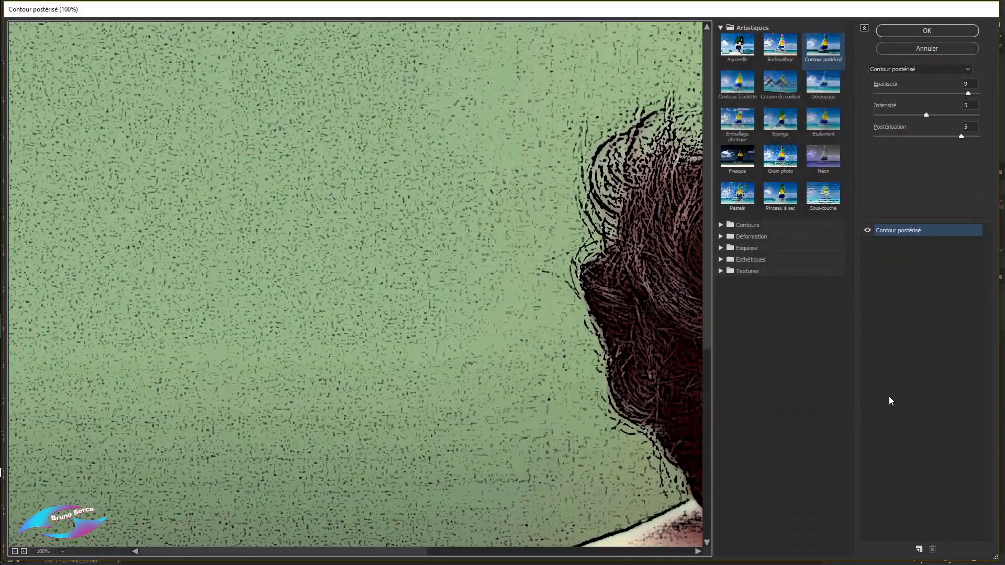
{"action": "left_click_drag", "start_coordinate": [623, 291], "coordinate": [141, 236]}
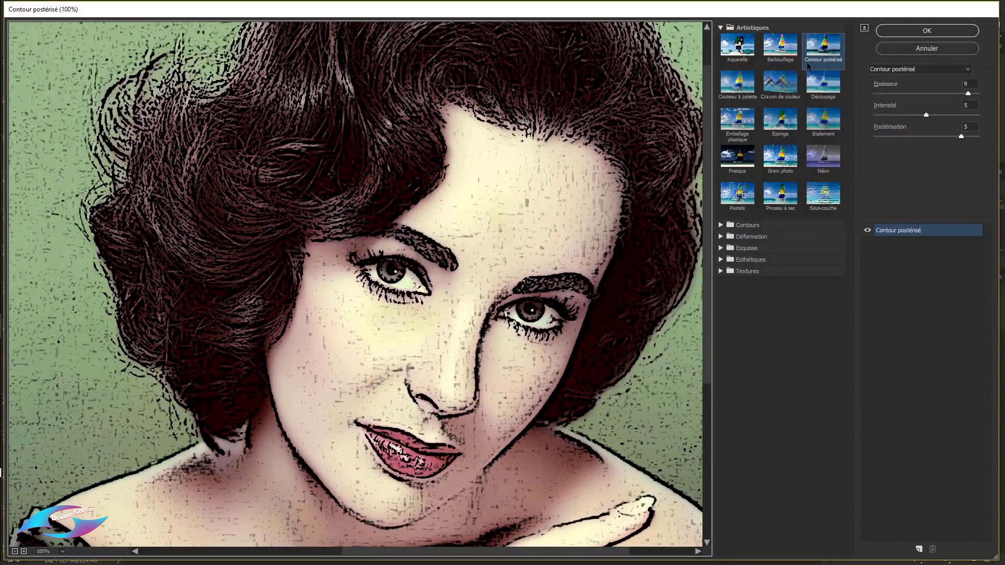
{"action": "left_click", "coordinate": [780, 157]}
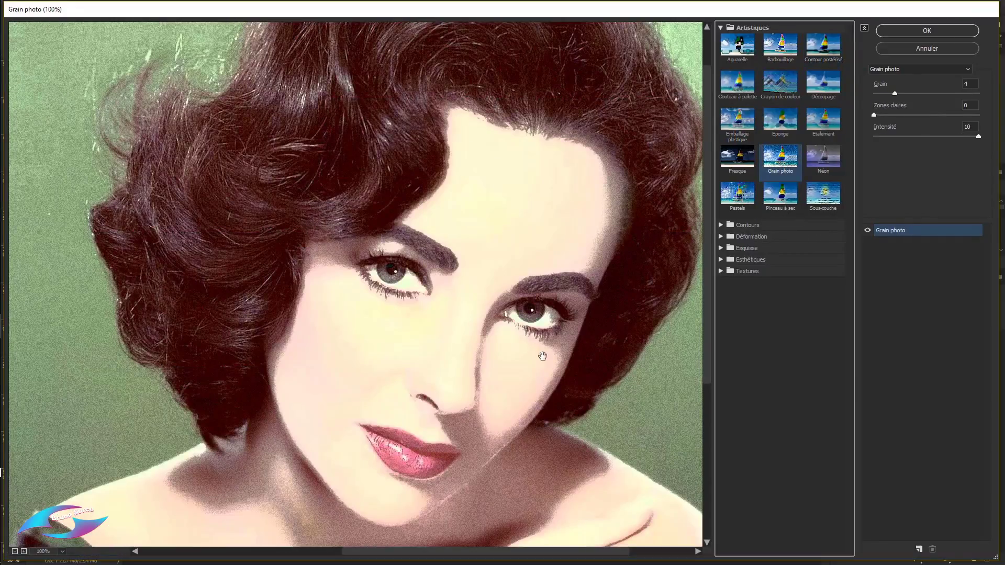
{"action": "left_click_drag", "start_coordinate": [900, 94], "coordinate": [940, 101]}
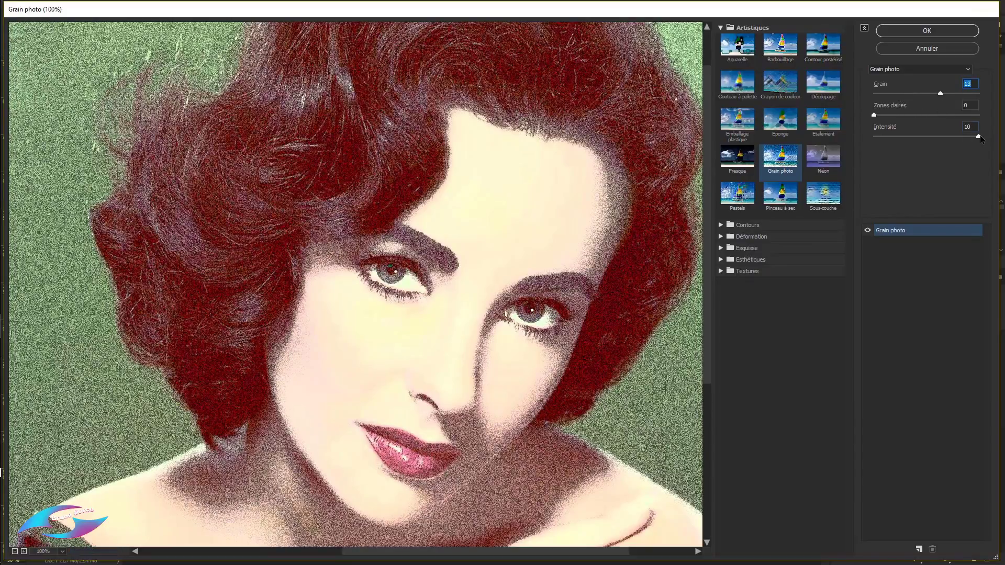
{"action": "left_click_drag", "start_coordinate": [981, 138], "coordinate": [964, 138]}
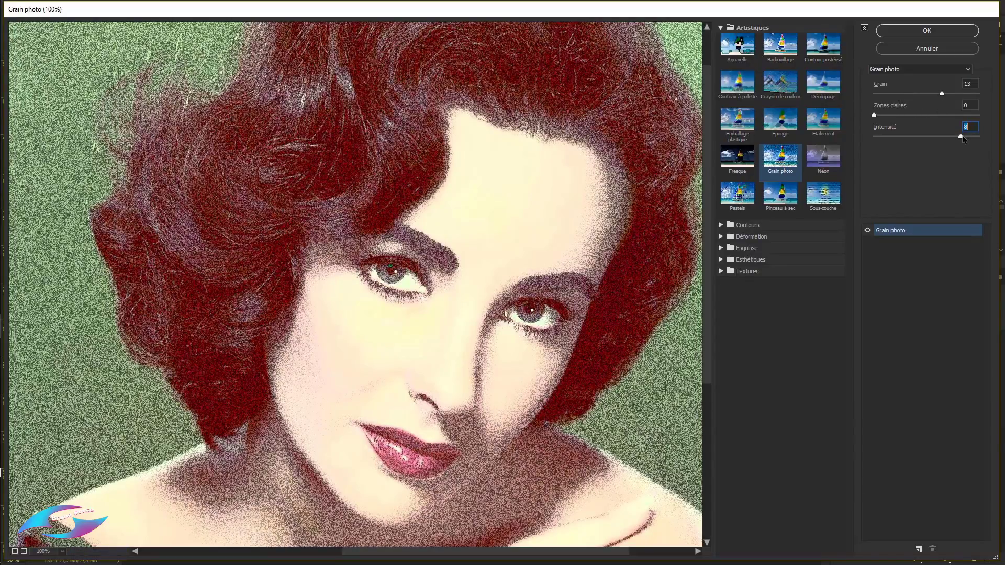
{"action": "left_click", "coordinate": [933, 33]}
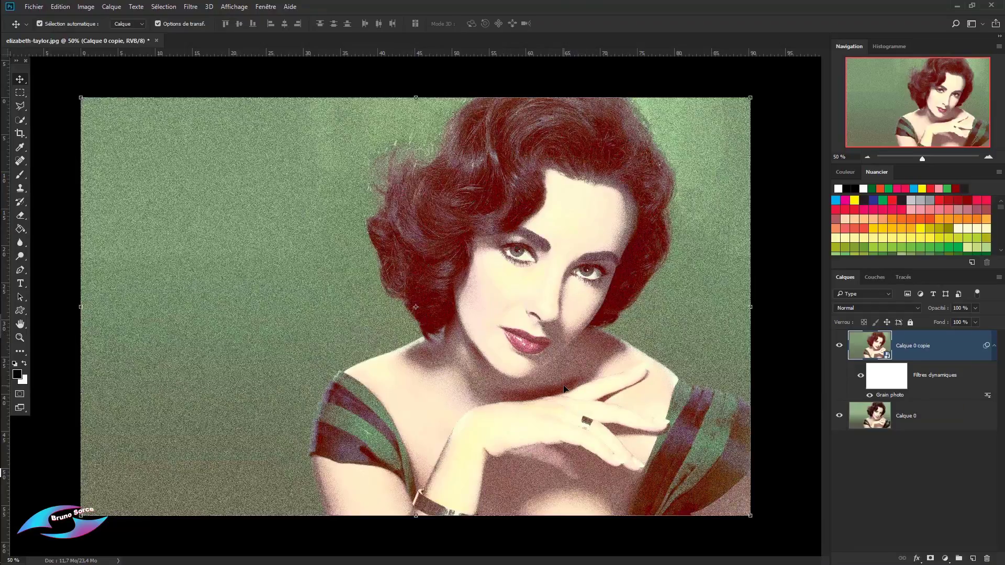
Add Contour postérisé as a second smart filter over Grain photo, with Epaisseur 9, Intensité 5 and Postérisation 5
{"action": "left_click", "coordinate": [191, 7]}
{"action": "mouse_move", "coordinate": [221, 123]}
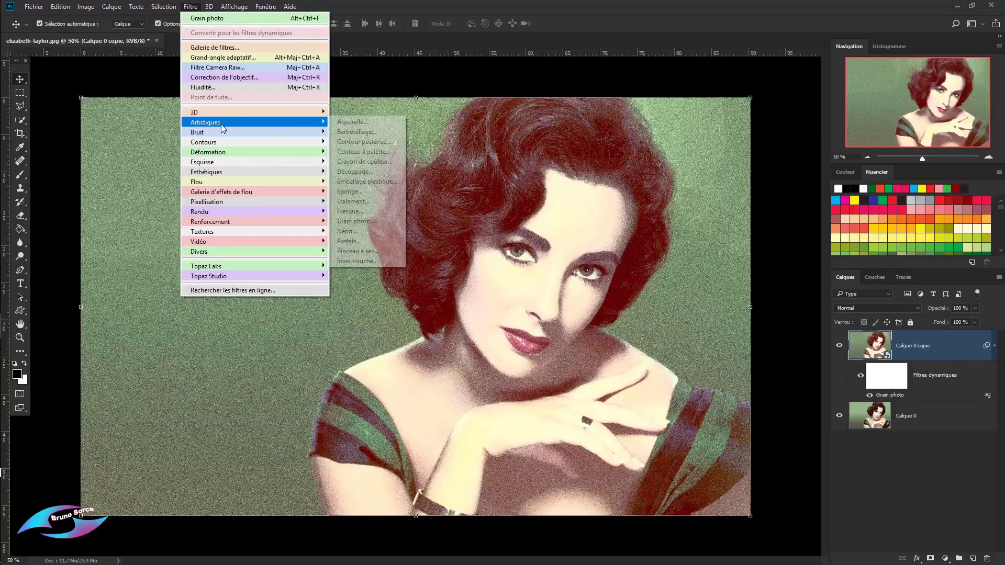
{"action": "left_click", "coordinate": [350, 143]}
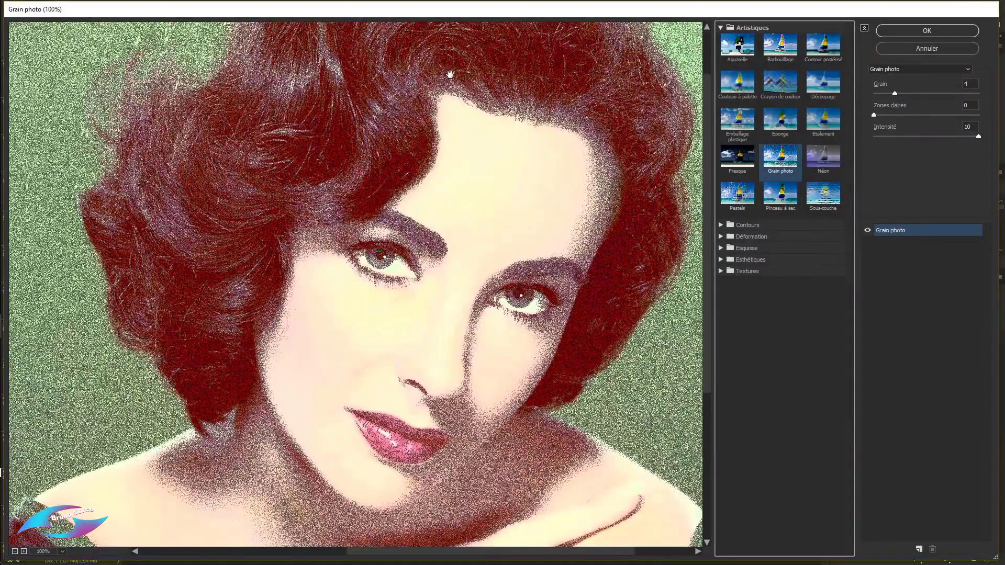
{"action": "left_click", "coordinate": [827, 49]}
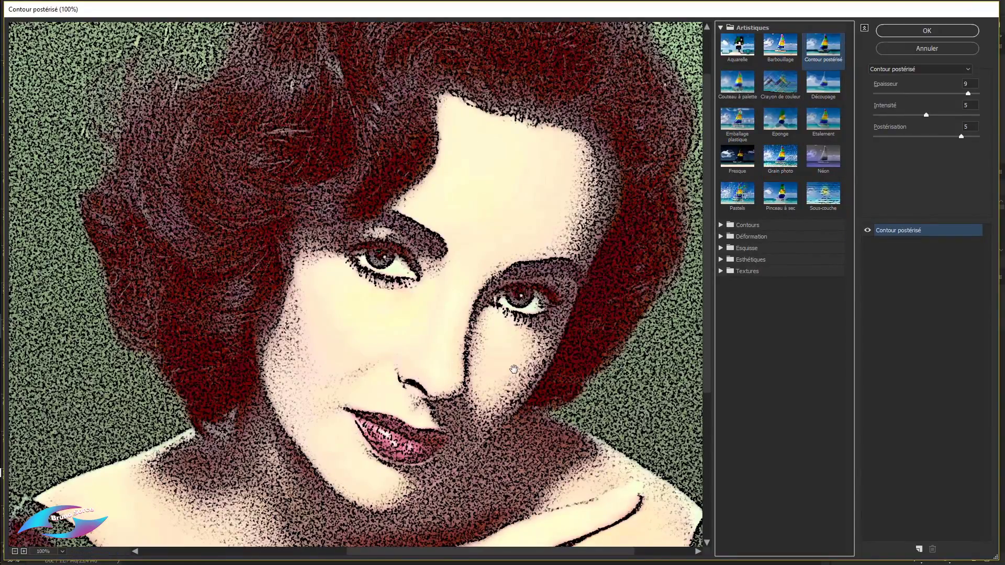
{"action": "left_click", "coordinate": [928, 31]}
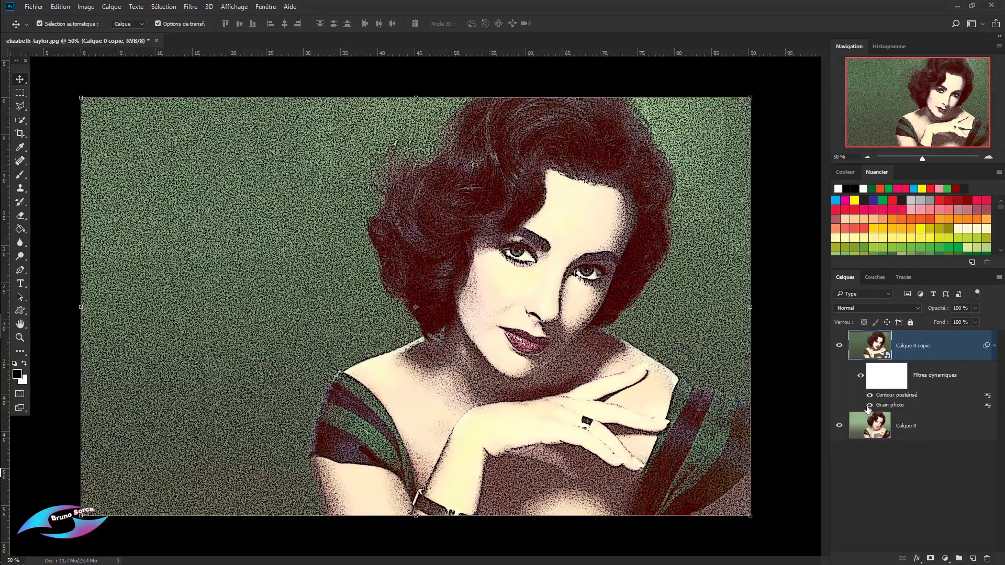
Hide and show the Grain photo and Contour postérisé smart filters one at a time to compare their effects
{"action": "left_click", "coordinate": [869, 407]}
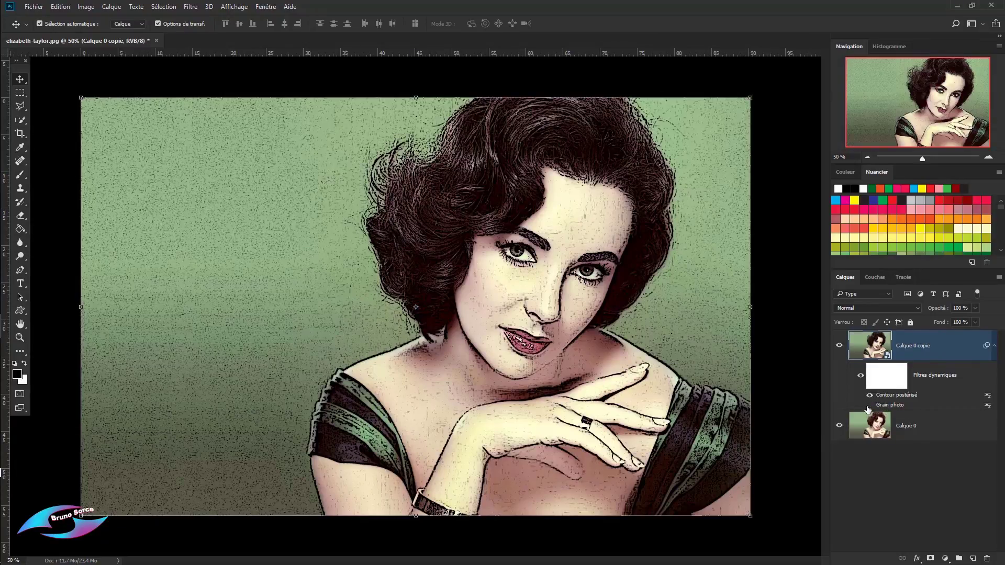
{"action": "left_click", "coordinate": [869, 407]}
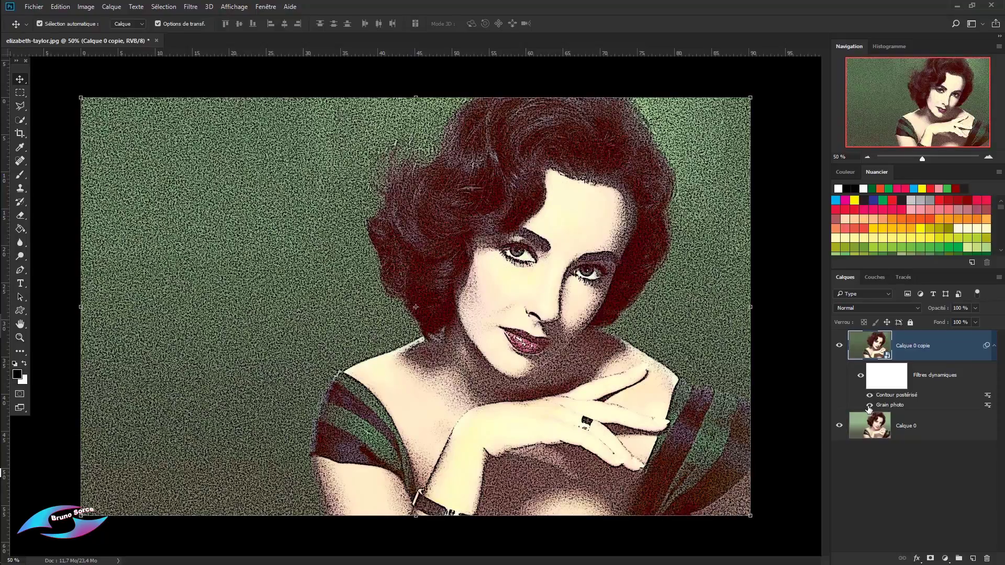
{"action": "left_click", "coordinate": [869, 396]}
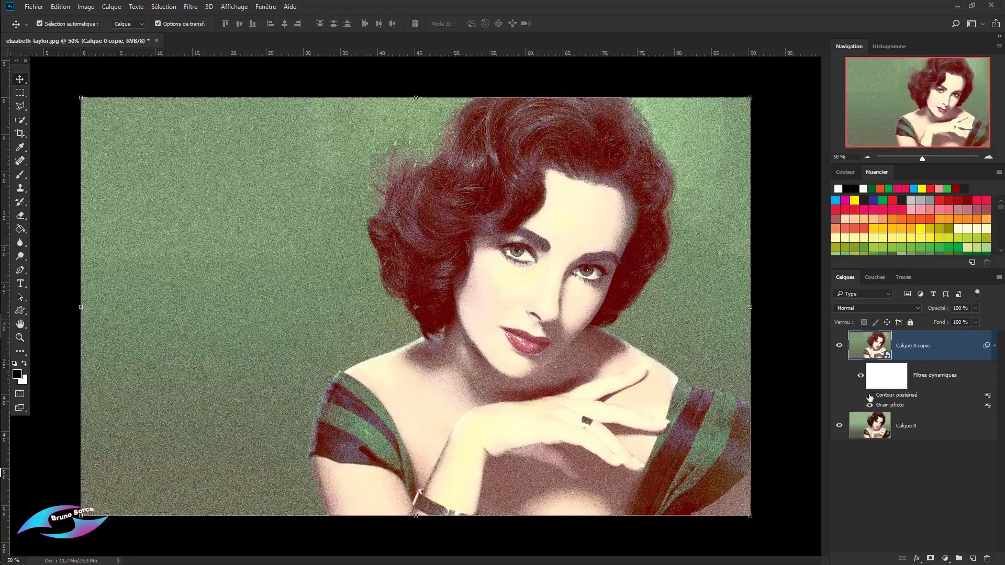
{"action": "left_click", "coordinate": [869, 396]}
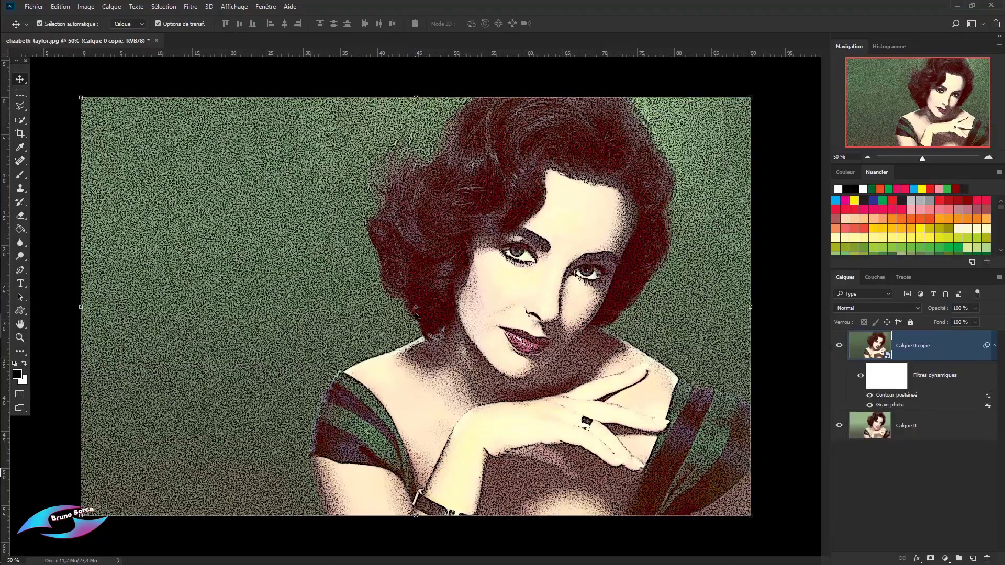
Delete both the Contour postérisé and Grain photo smart filters from Calque 0 copie
{"action": "key", "text": "b"}
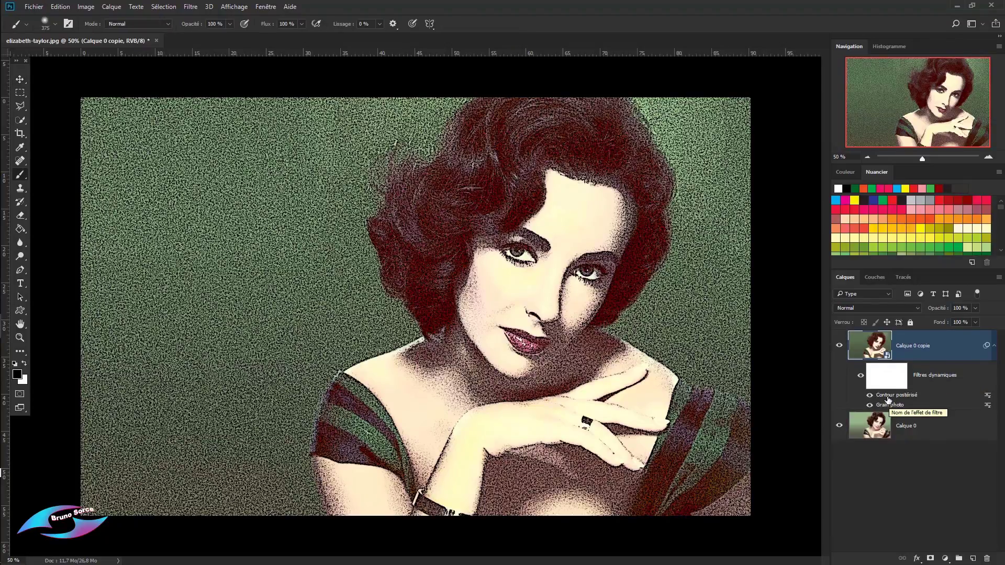
{"action": "right_click", "coordinate": [888, 398]}
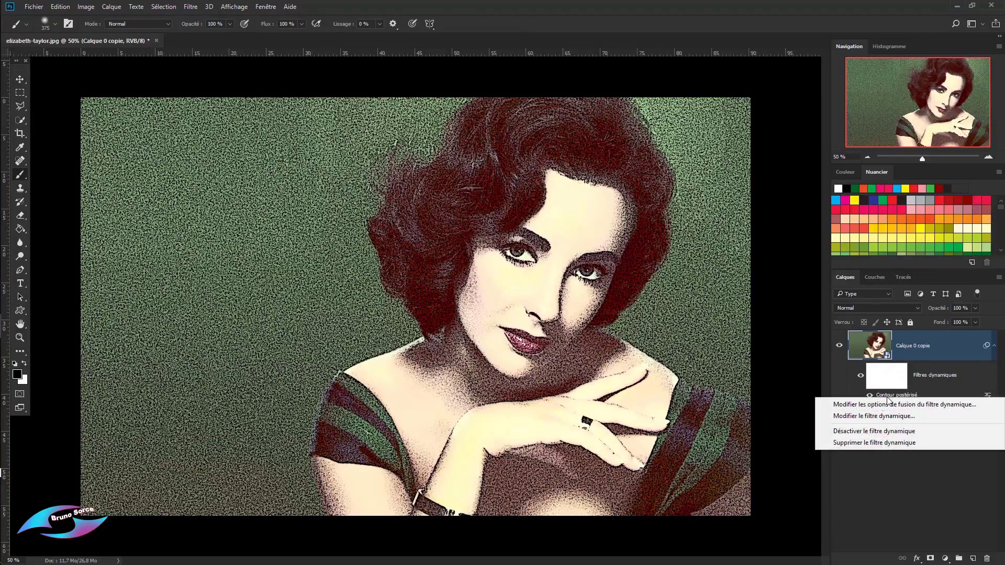
{"action": "left_click", "coordinate": [858, 443]}
{"action": "right_click", "coordinate": [890, 397]}
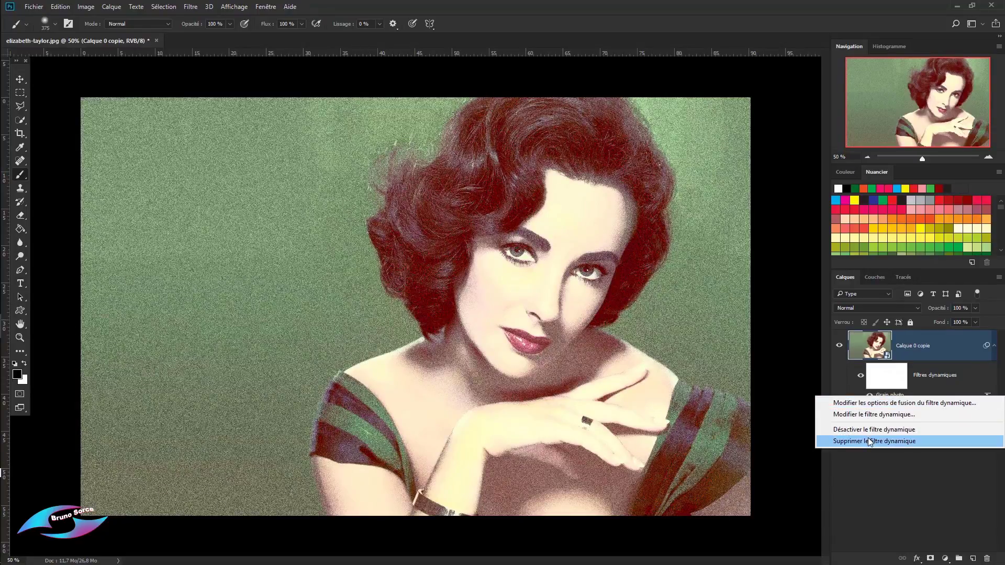
{"action": "left_click", "coordinate": [864, 442]}
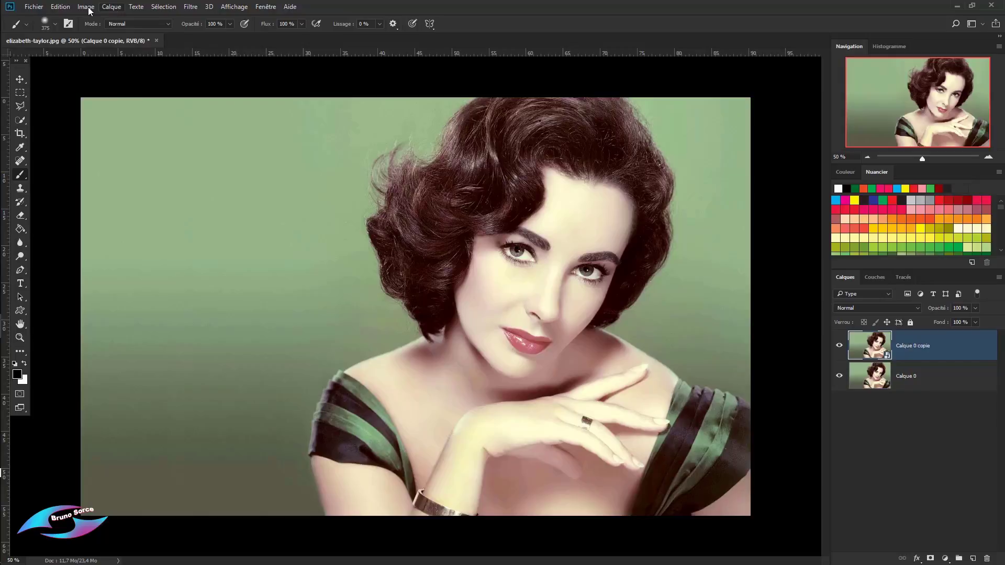
{"action": "key", "text": "v"}
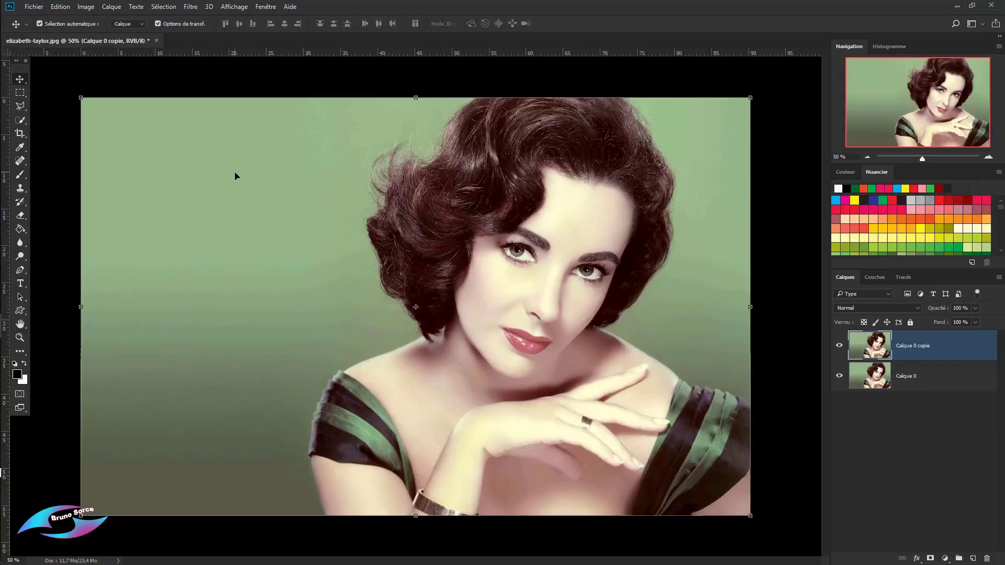
{"action": "left_click", "coordinate": [85, 10]}
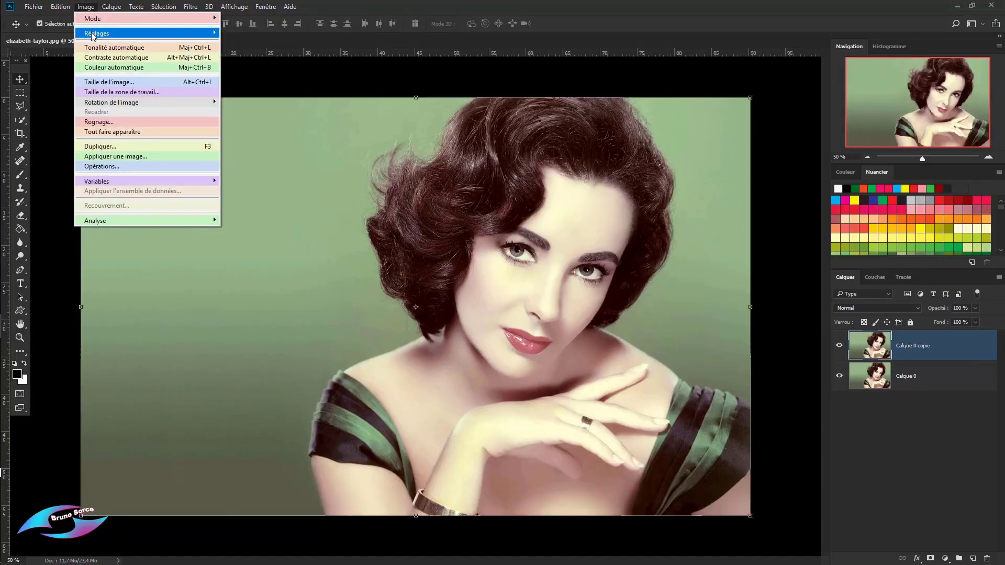
{"action": "mouse_move", "coordinate": [94, 33]}
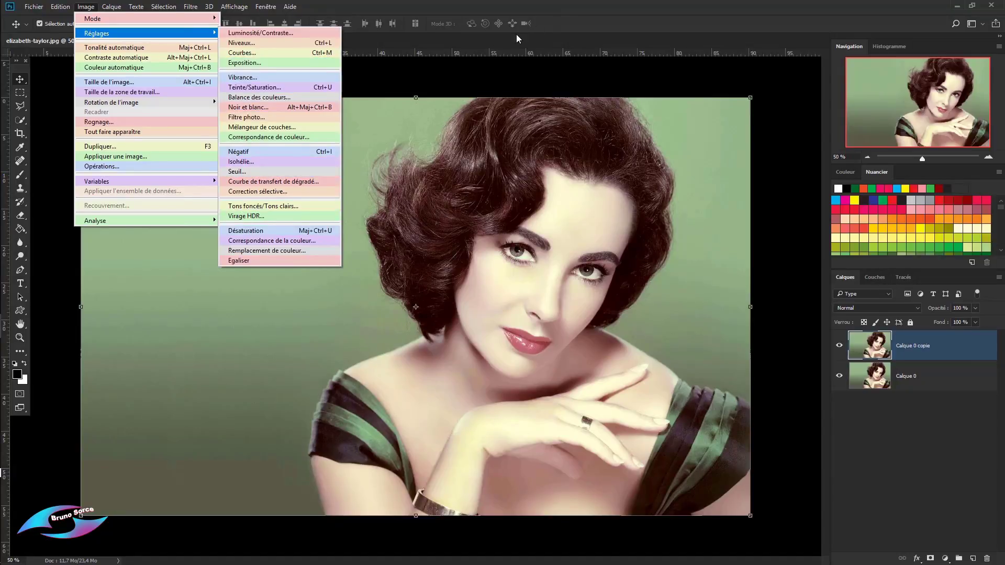
{"action": "left_click", "coordinate": [563, 19]}
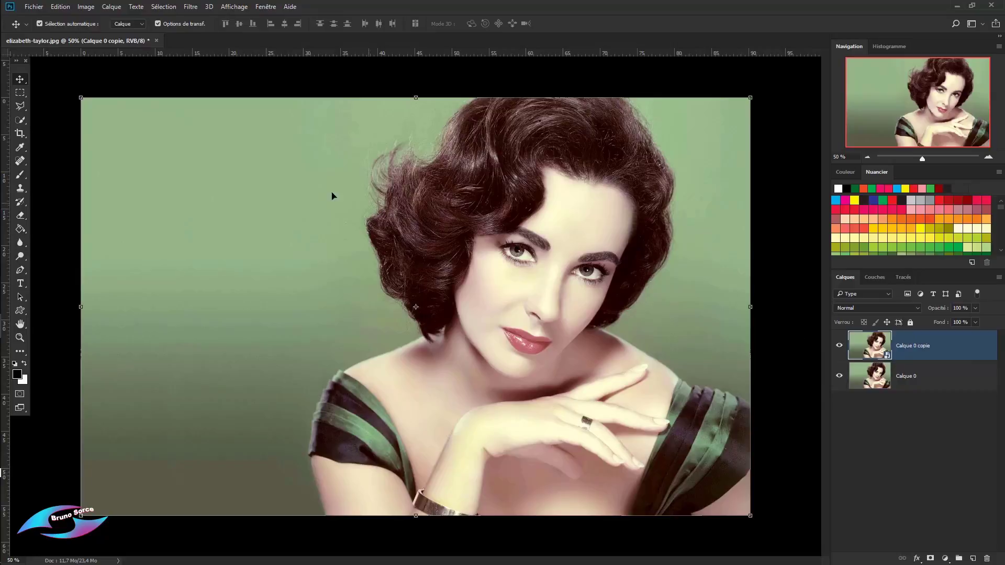
Tint Calque 0 copie green with a Teinte/Saturation smart filter, using Coloriser, Teinte 105 and Saturation 47
{"action": "left_click", "coordinate": [86, 6]}
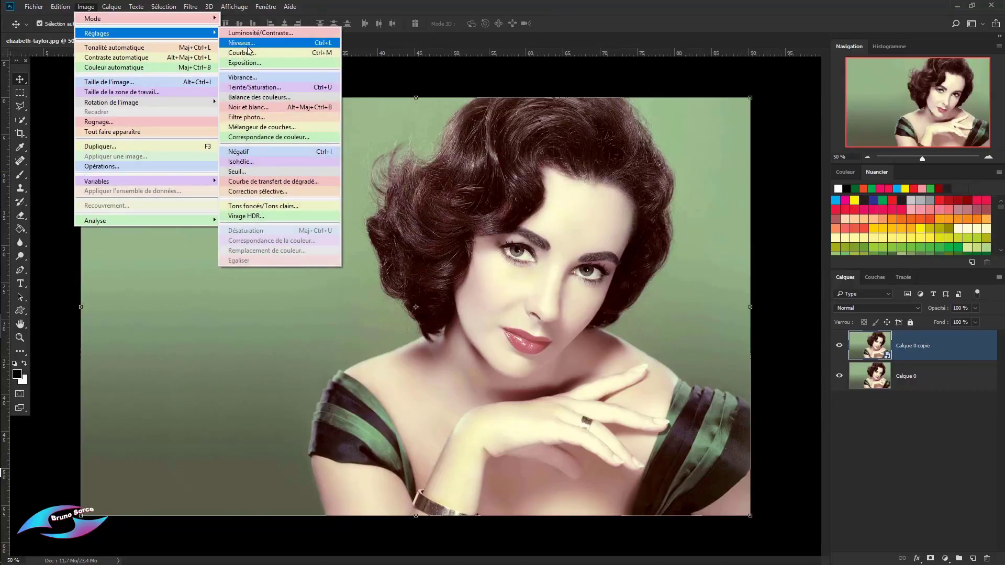
{"action": "left_click", "coordinate": [255, 90]}
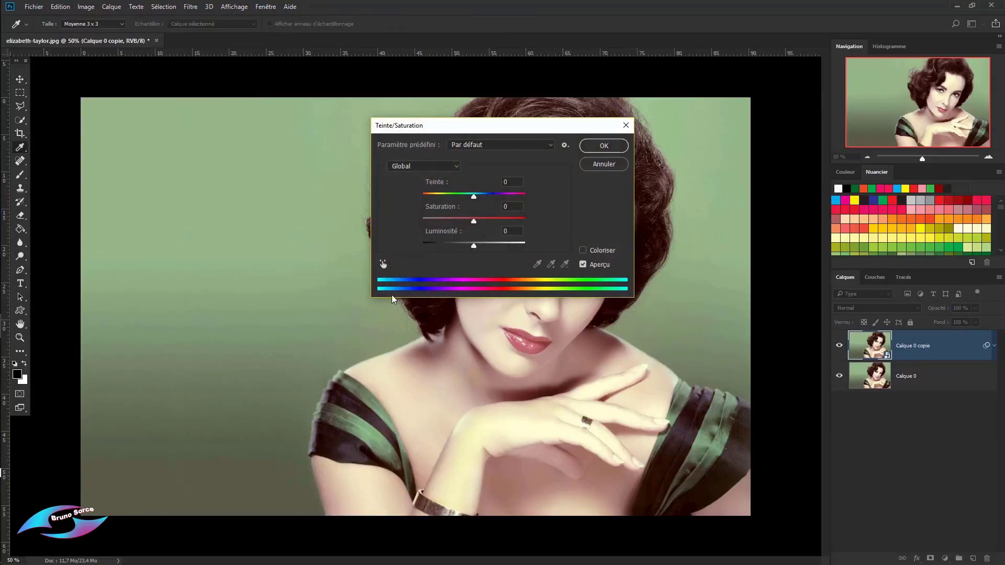
{"action": "left_click", "coordinate": [583, 250]}
{"action": "left_click_drag", "start_coordinate": [421, 196], "coordinate": [472, 226]}
{"action": "left_click", "coordinate": [604, 146]}
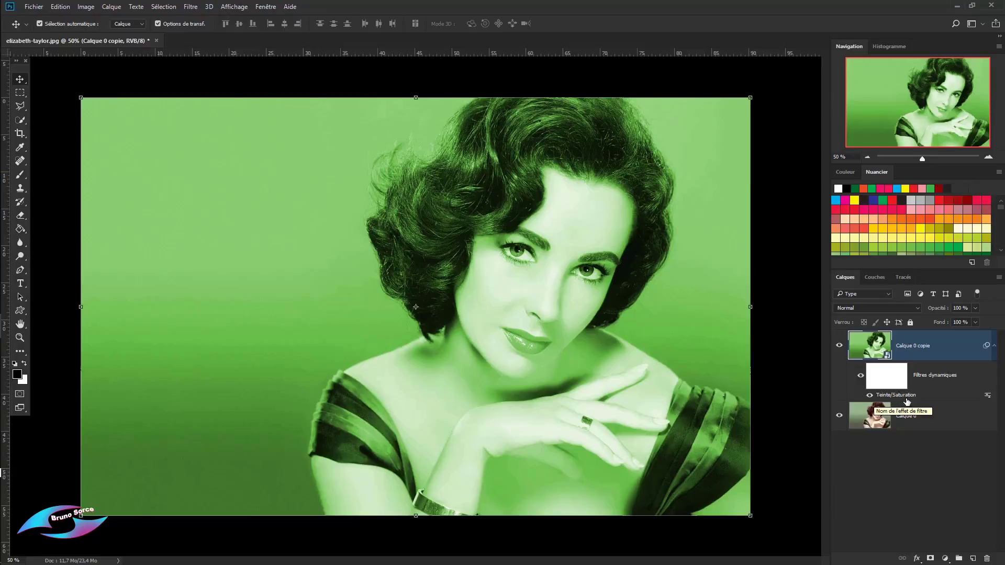
Hide and show the Teinte/Saturation smart filter to compare the green tint with the original image
{"action": "left_click", "coordinate": [870, 396]}
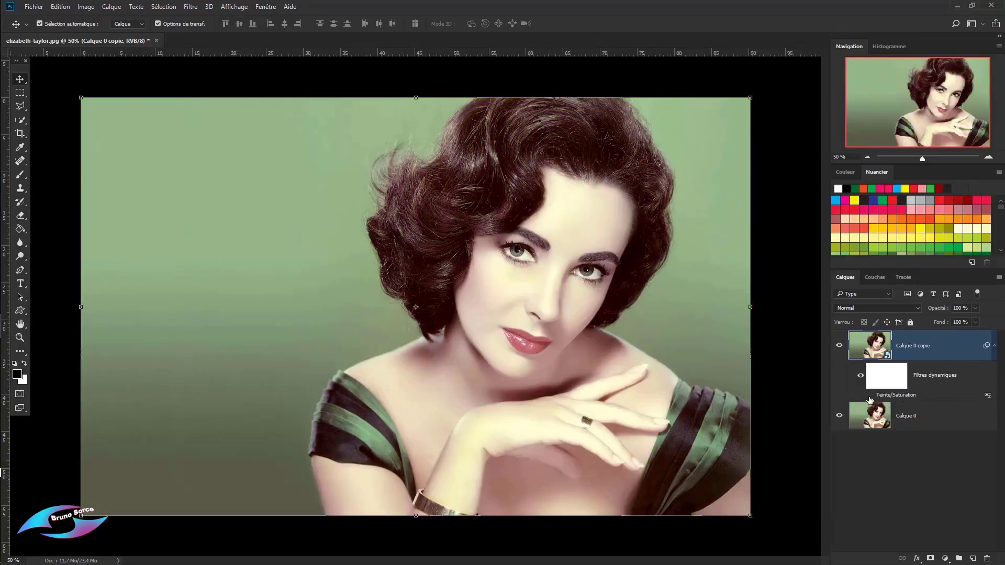
{"action": "left_click", "coordinate": [870, 397]}
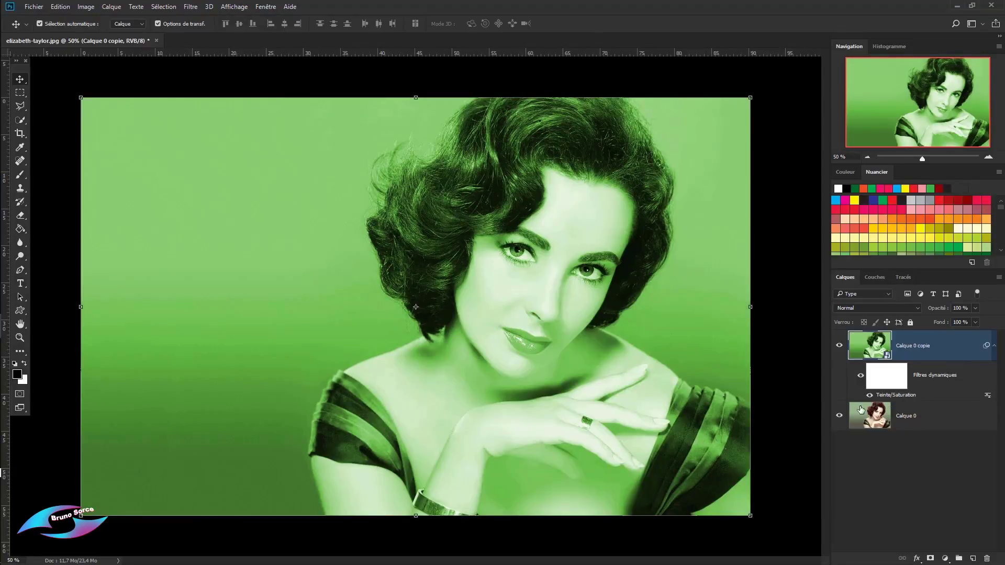
{"action": "right_click", "coordinate": [891, 399]}
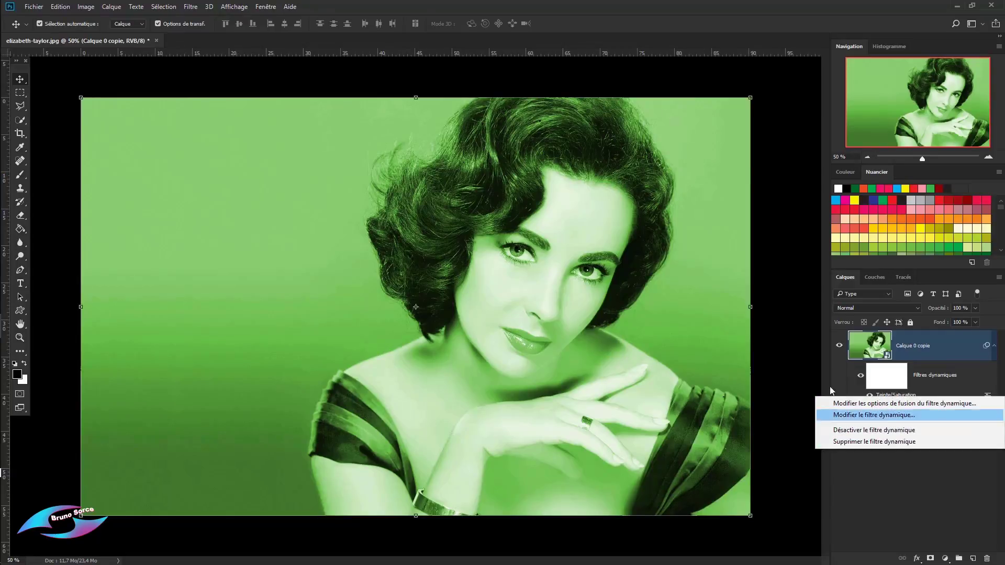
{"action": "left_click", "coordinate": [824, 368]}
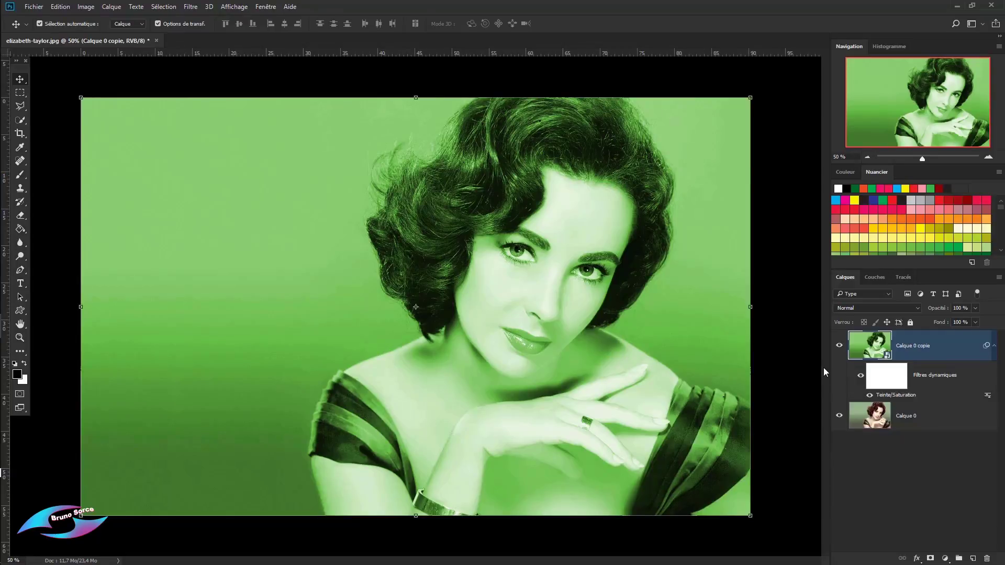
Edit the Teinte/Saturation smart filter, setting Teinte and Saturation to 0 and turning Coloriser off
{"action": "double_click", "coordinate": [888, 396]}
{"action": "left_click_drag", "start_coordinate": [539, 131], "coordinate": [731, 125]}
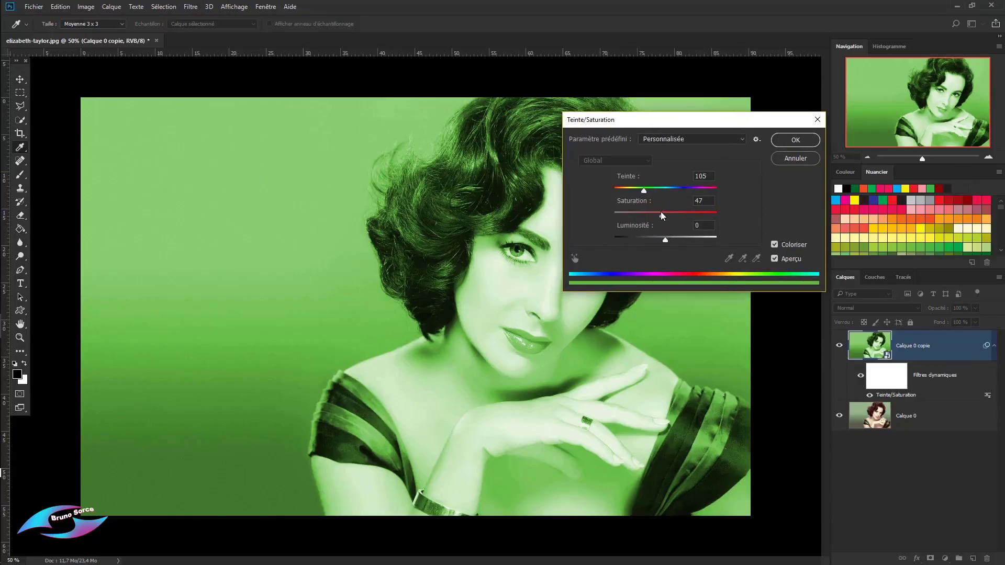
{"action": "left_click_drag", "start_coordinate": [710, 180], "coordinate": [686, 179]}
{"action": "type", "text": "0"}
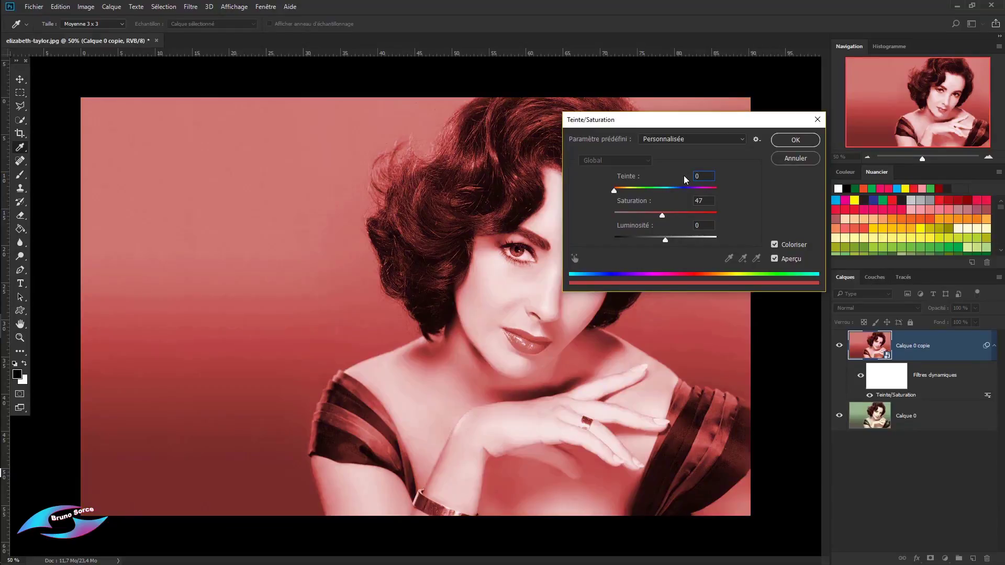
{"action": "key", "text": "Tab"}
{"action": "type", "text": "0"}
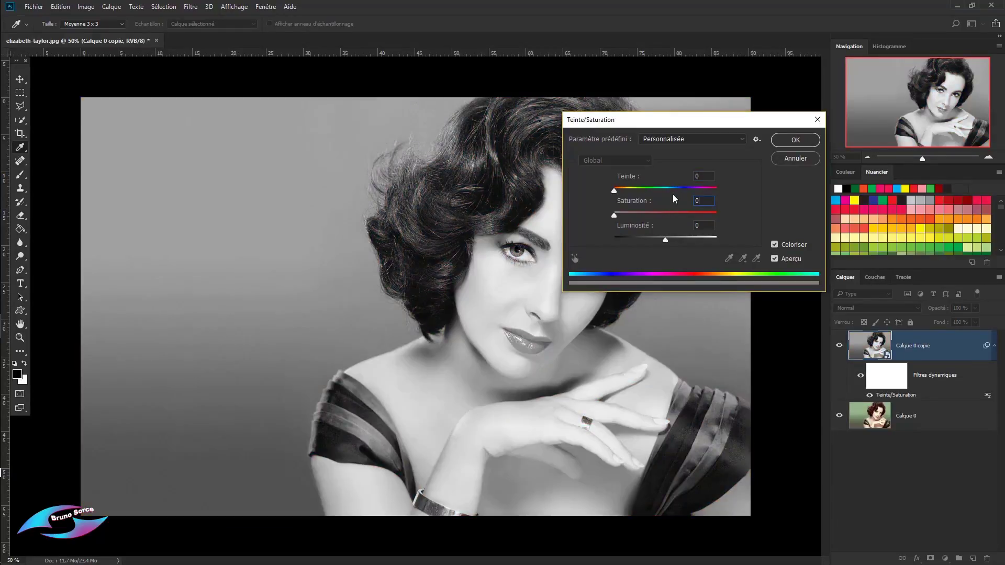
{"action": "left_click", "coordinate": [775, 245]}
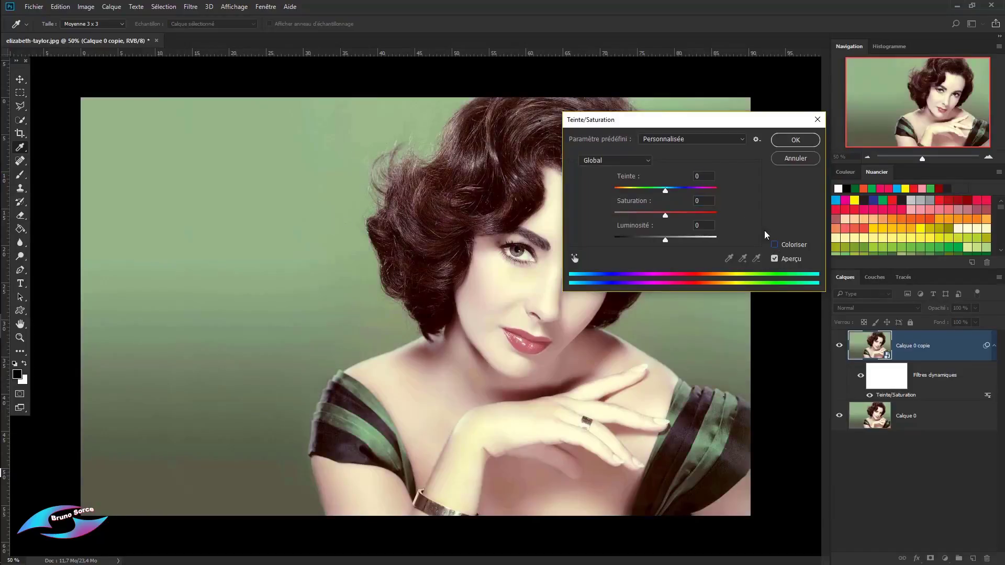
{"action": "left_click", "coordinate": [796, 140]}
{"action": "key", "text": "v"}
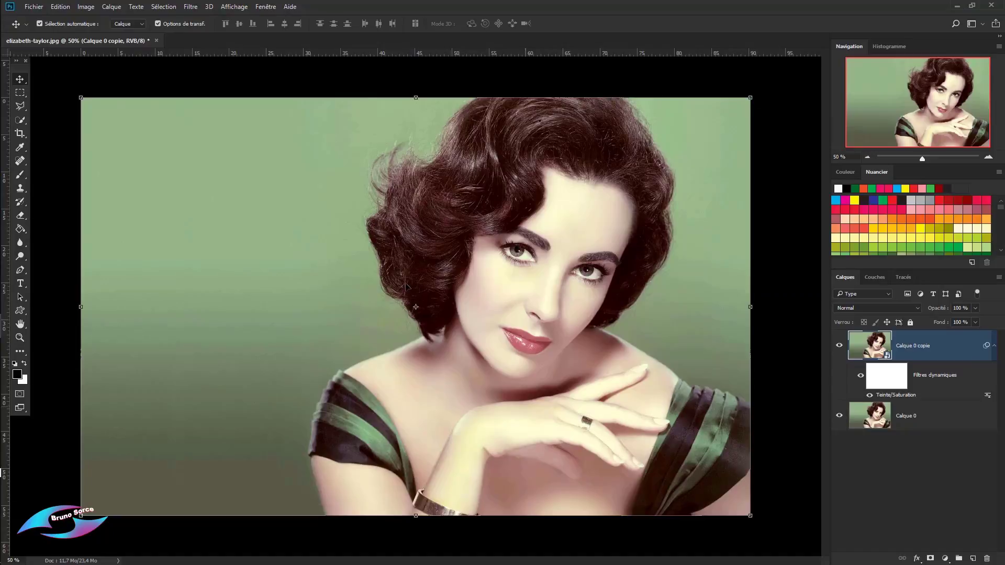
Edit the Teinte/Saturation smart filter again, enabling Coloriser with Teinte 323 and raising the Saturation slightly for a pink tint
{"action": "double_click", "coordinate": [901, 396]}
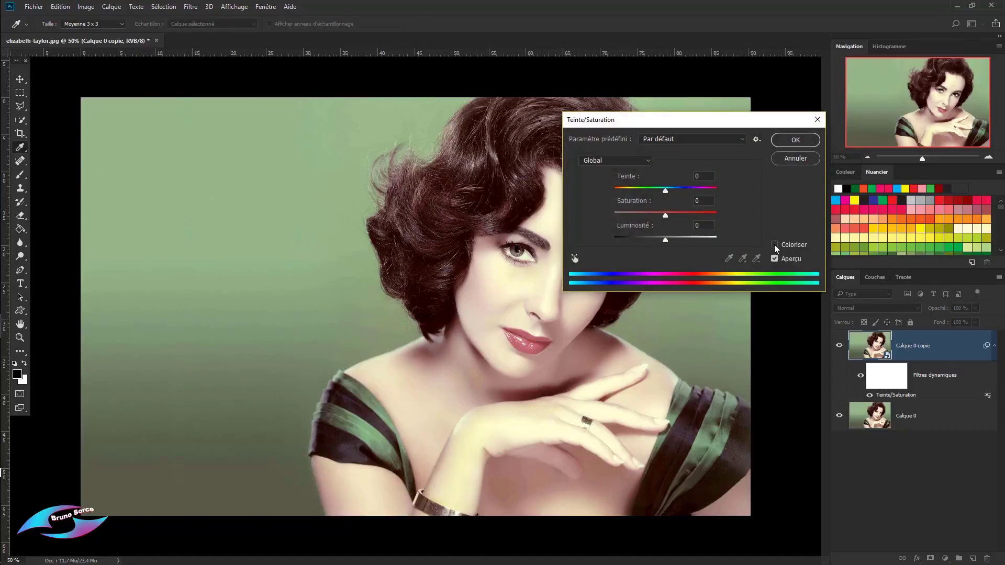
{"action": "left_click", "coordinate": [775, 245]}
{"action": "left_click_drag", "start_coordinate": [614, 189], "coordinate": [710, 206]}
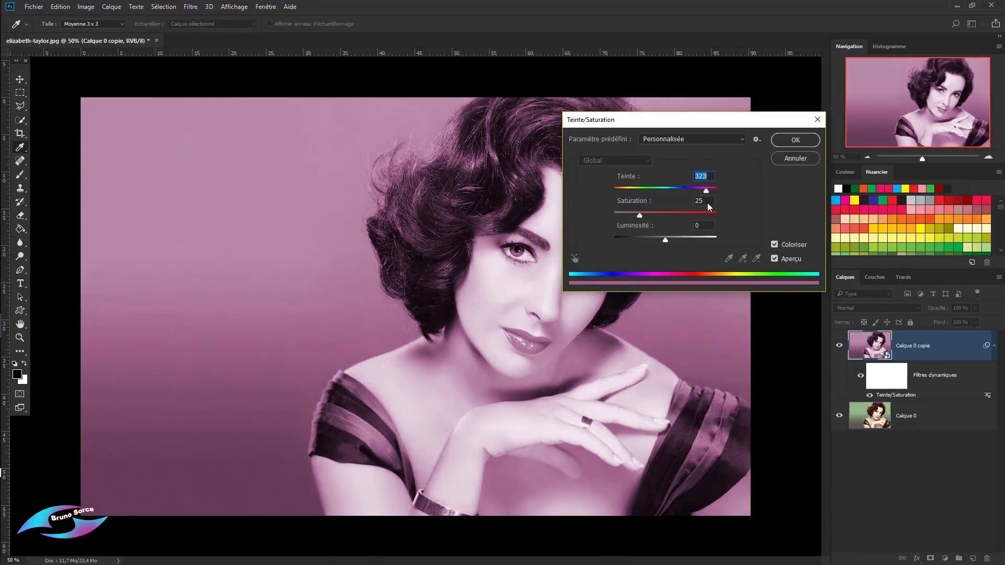
{"action": "left_click_drag", "start_coordinate": [641, 214], "coordinate": [652, 216]}
{"action": "left_click", "coordinate": [795, 140]}
{"action": "key", "text": "v"}
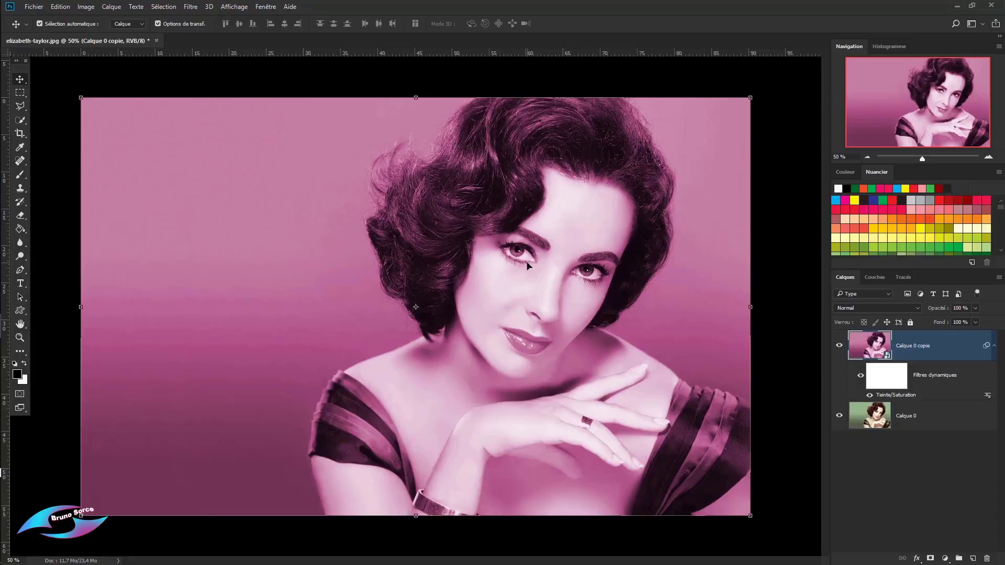
{"action": "left_click", "coordinate": [86, 6]}
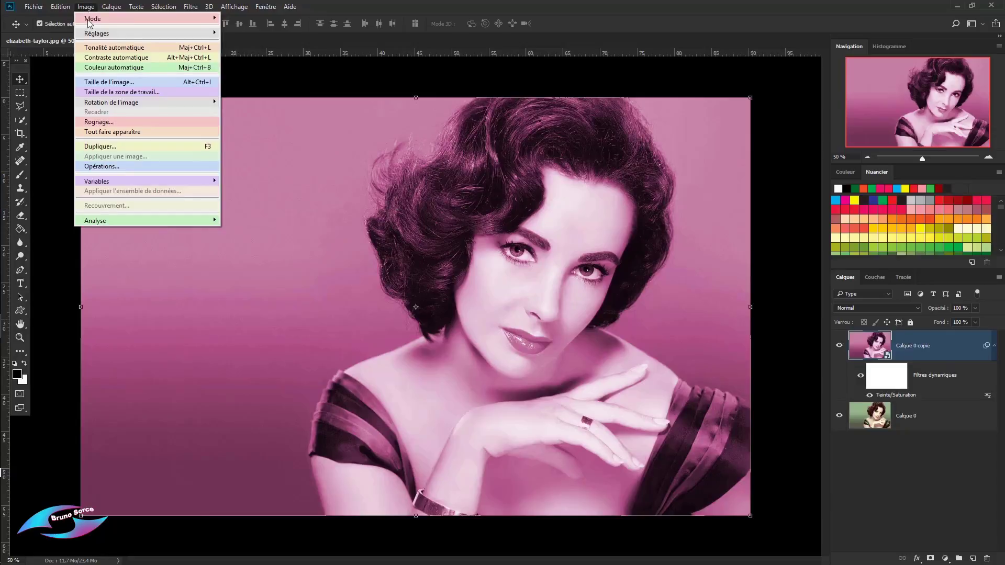
{"action": "mouse_move", "coordinate": [192, 34]}
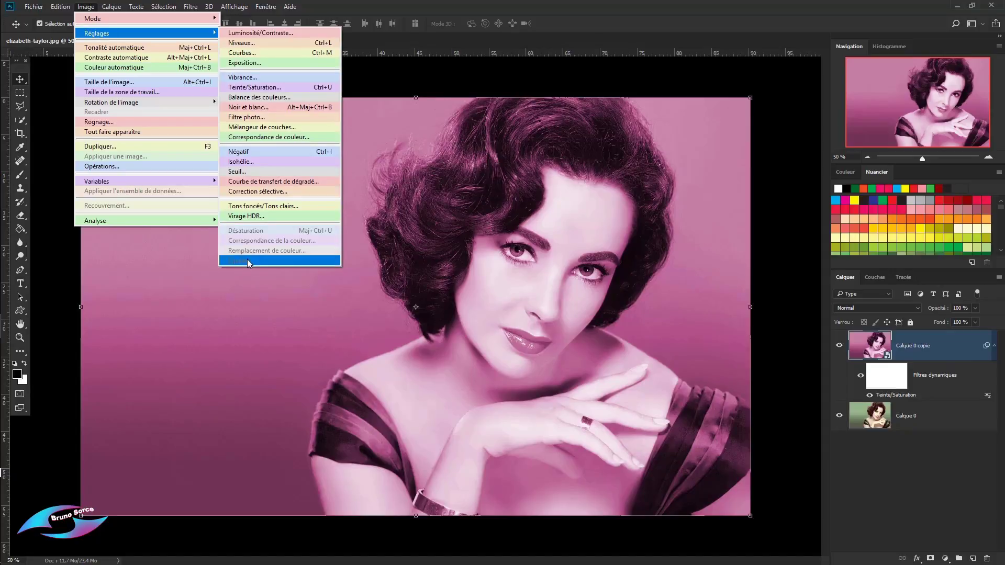
{"action": "left_click", "coordinate": [631, 32]}
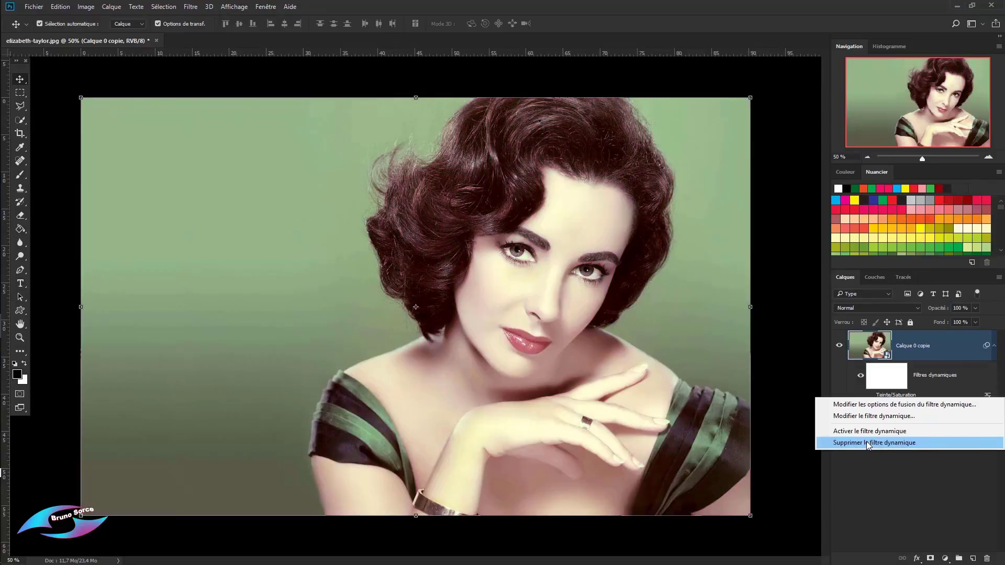
Delete the Teinte/Saturation smart filter from Calque 0 copie
{"action": "left_click", "coordinate": [846, 384]}
{"action": "right_click", "coordinate": [895, 393]}
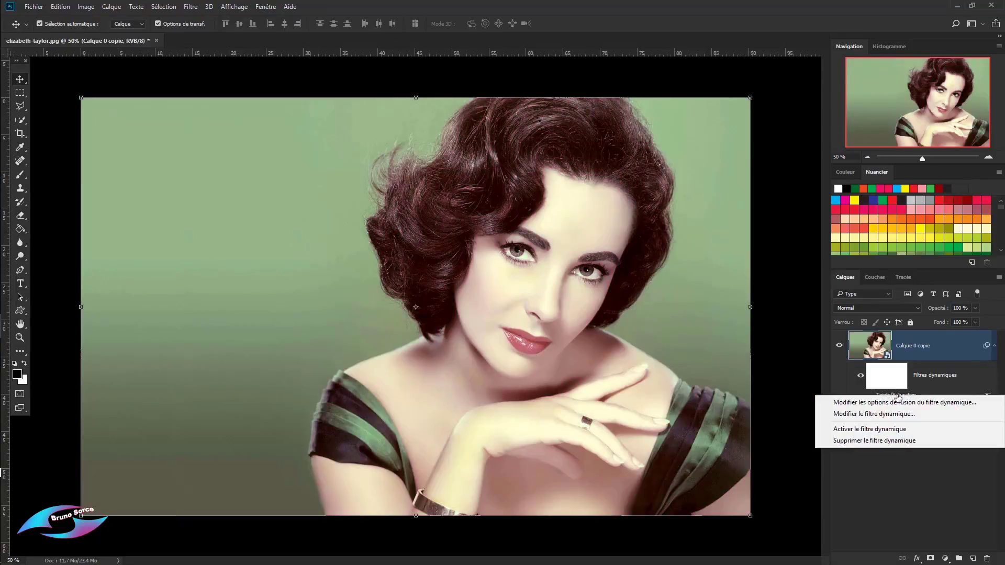
{"action": "left_click", "coordinate": [883, 441]}
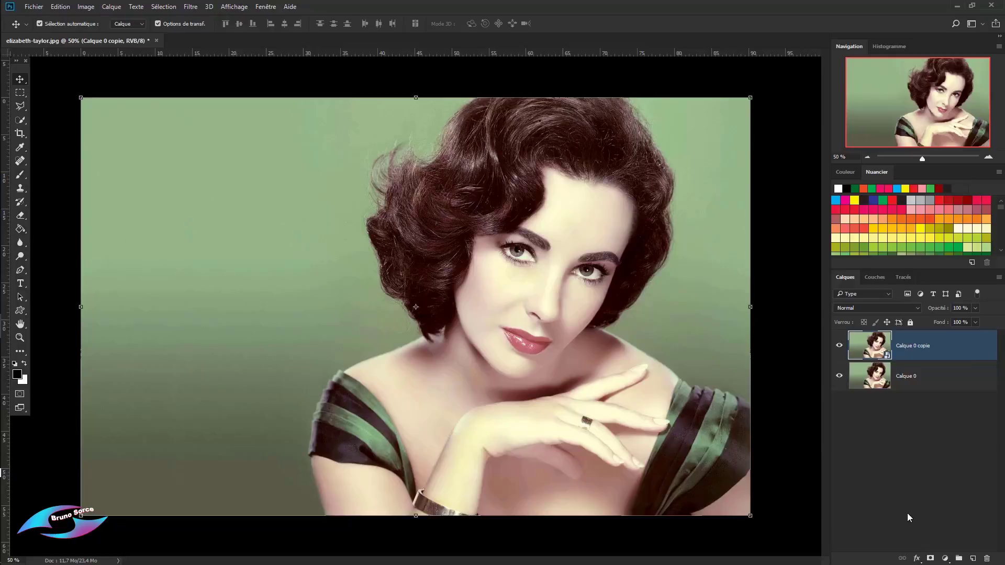
Add a Correspondance de couleur adjustment layer above Calque 0 copie with the Moonlight.3DL LUT, and toggle its visibility to compare
{"action": "left_click", "coordinate": [946, 559]}
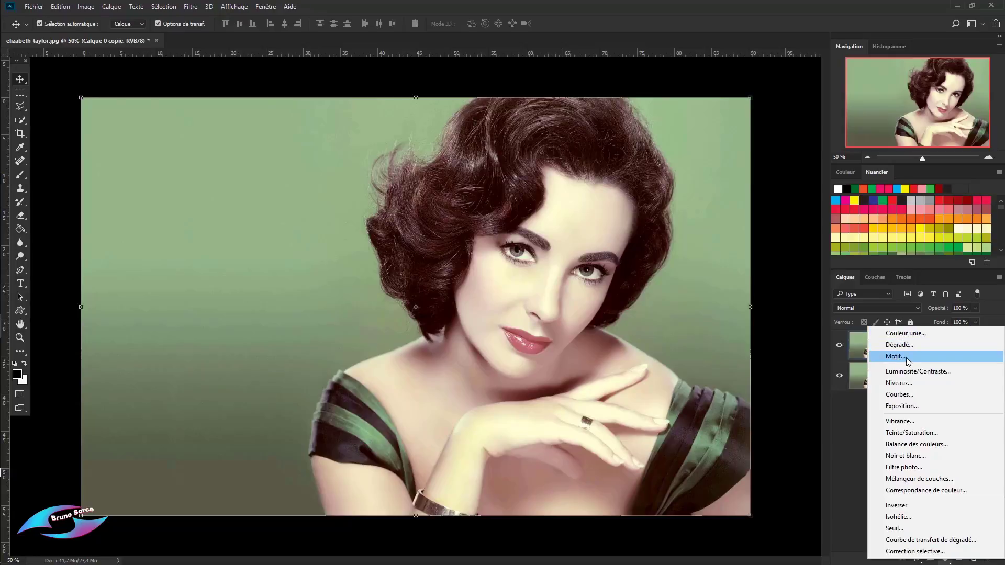
{"action": "left_click", "coordinate": [902, 491]}
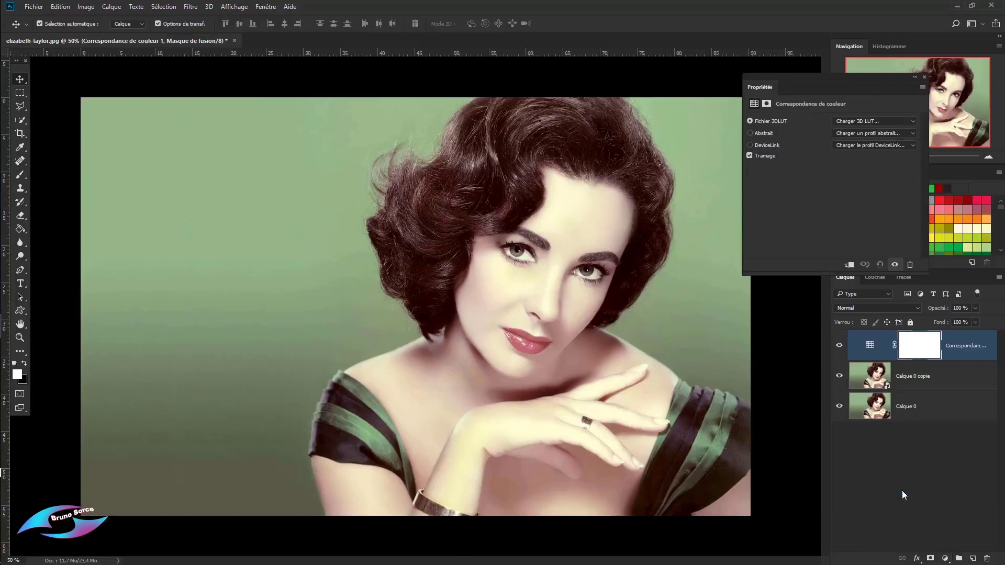
{"action": "left_click", "coordinate": [870, 122]}
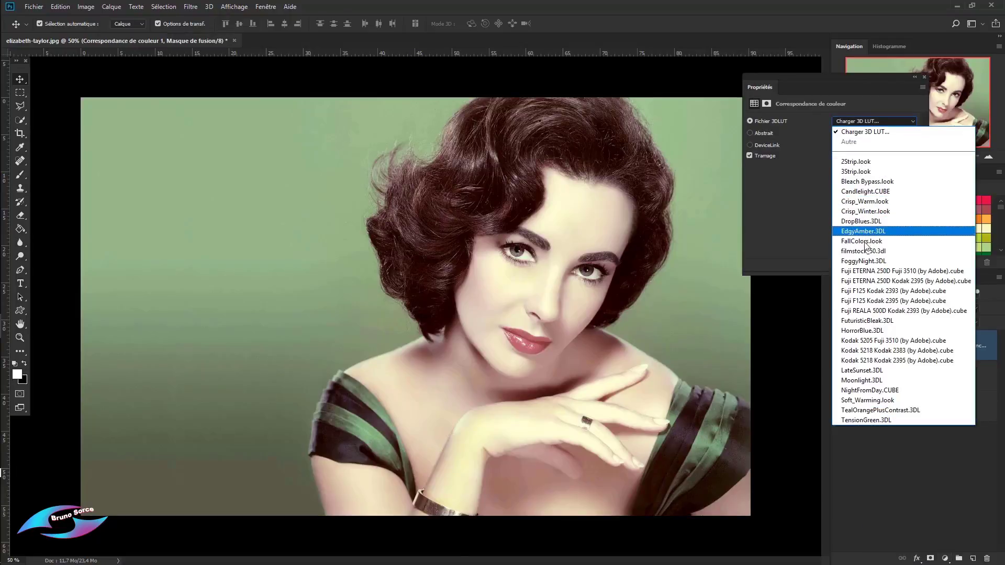
{"action": "left_click", "coordinate": [862, 381]}
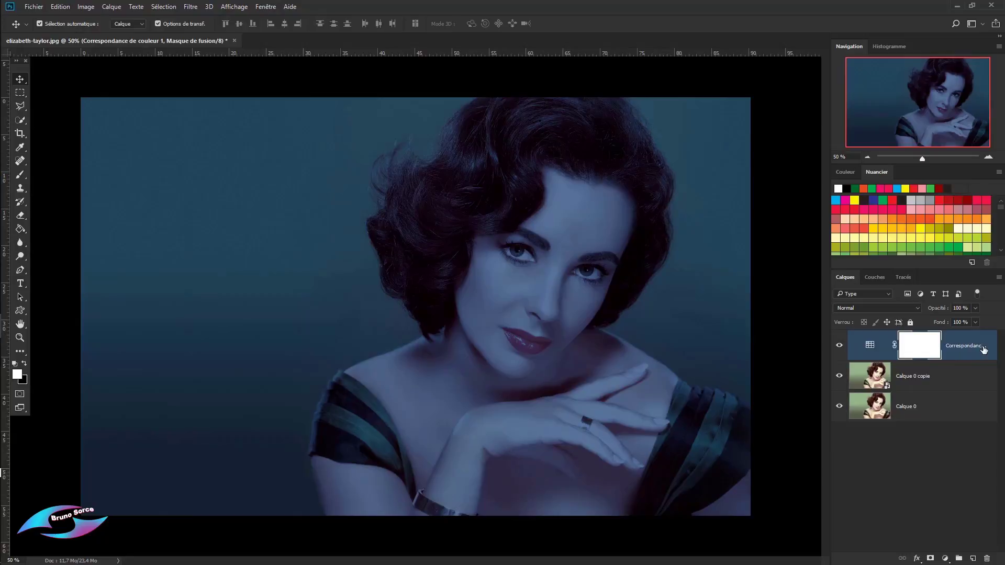
{"action": "left_click", "coordinate": [840, 349]}
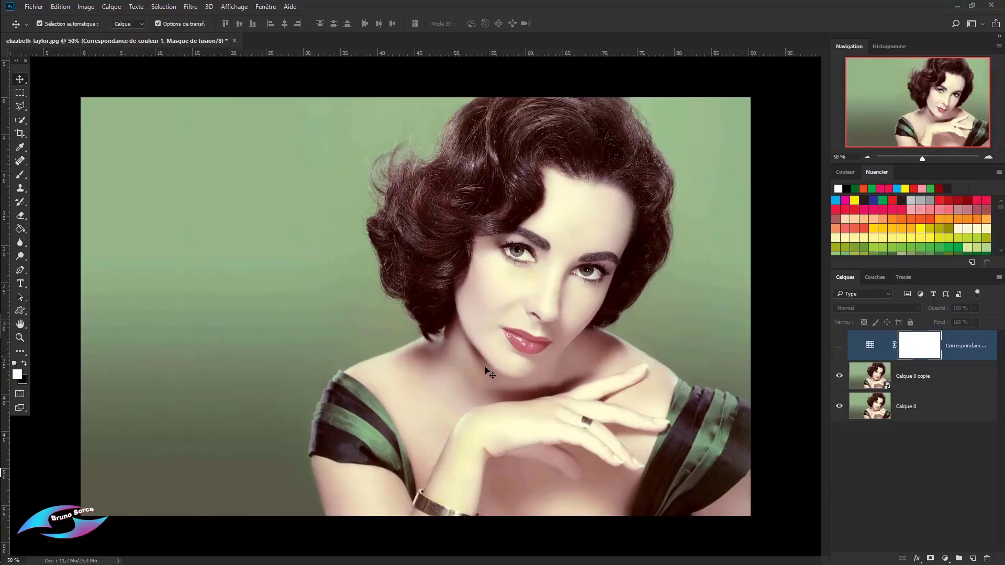
{"action": "left_click", "coordinate": [838, 348]}
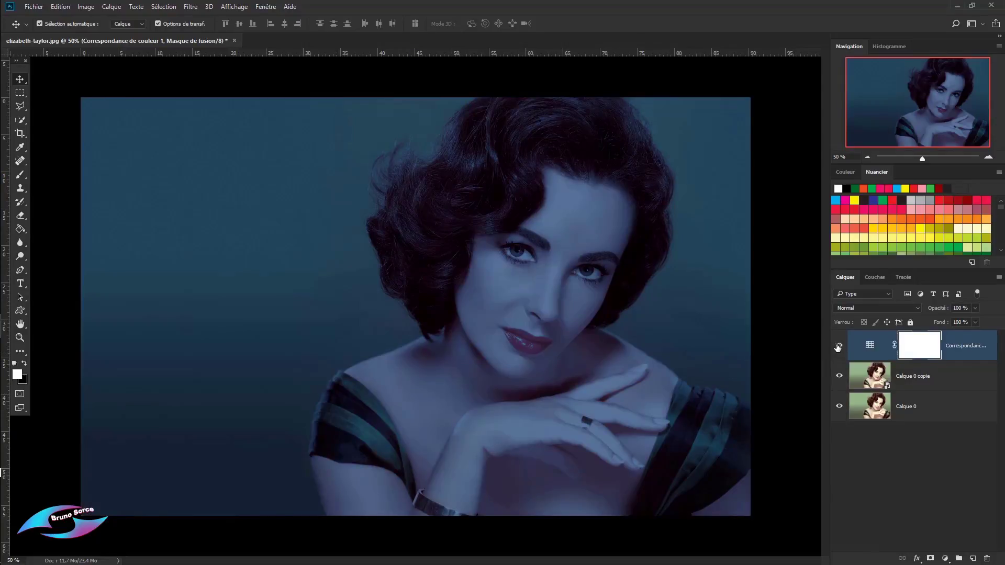
Edit the Correspondance de couleur layer, choosing the Kodak 5218 Kodak 2383 LUT, Abstrait Sienna-Blue and DeviceLink TealMagentaGold
{"action": "left_click", "coordinate": [872, 347]}
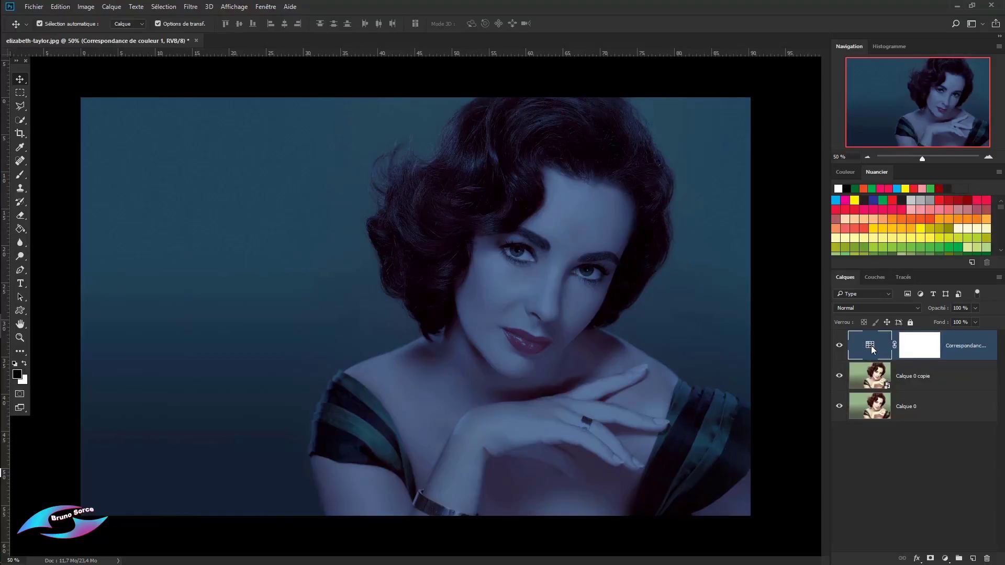
{"action": "double_click", "coordinate": [872, 346]}
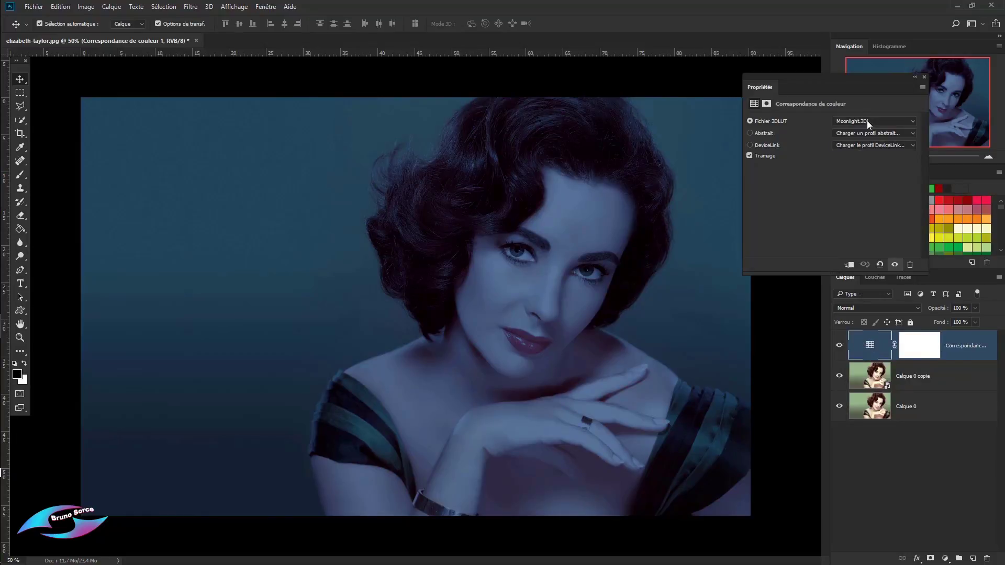
{"action": "left_click", "coordinate": [867, 120]}
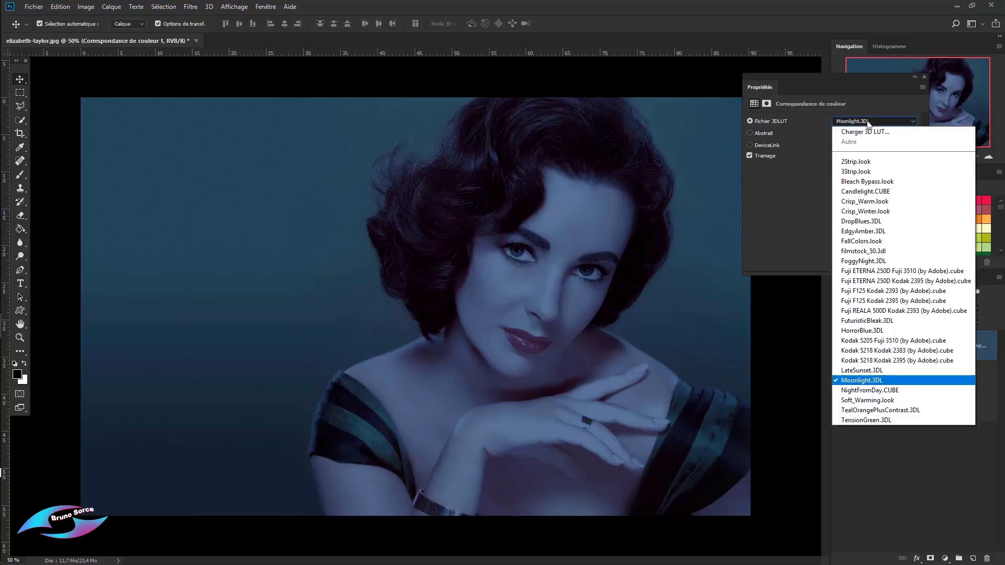
{"action": "left_click", "coordinate": [871, 351]}
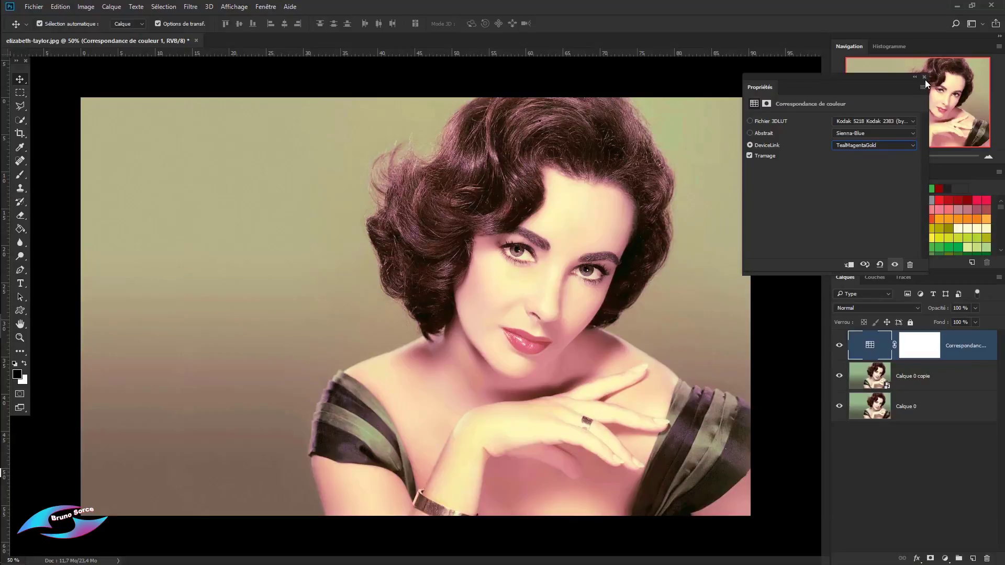
{"action": "left_click", "coordinate": [924, 77]}
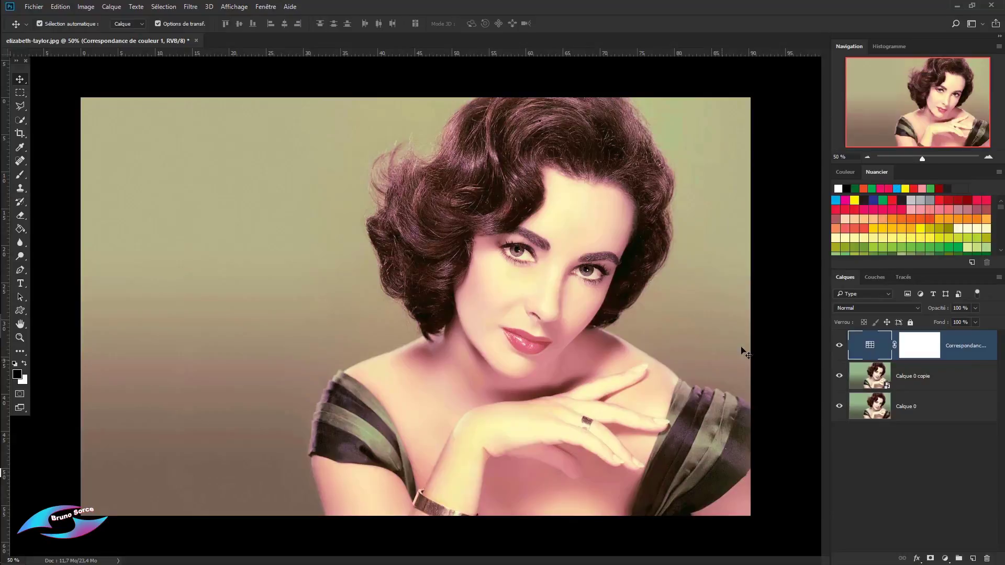
Edit the Correspondance de couleur layer, trying the LateSunset.3DL LUT and switching to Moonlight.3DL
{"action": "double_click", "coordinate": [870, 345]}
{"action": "left_click", "coordinate": [857, 124]}
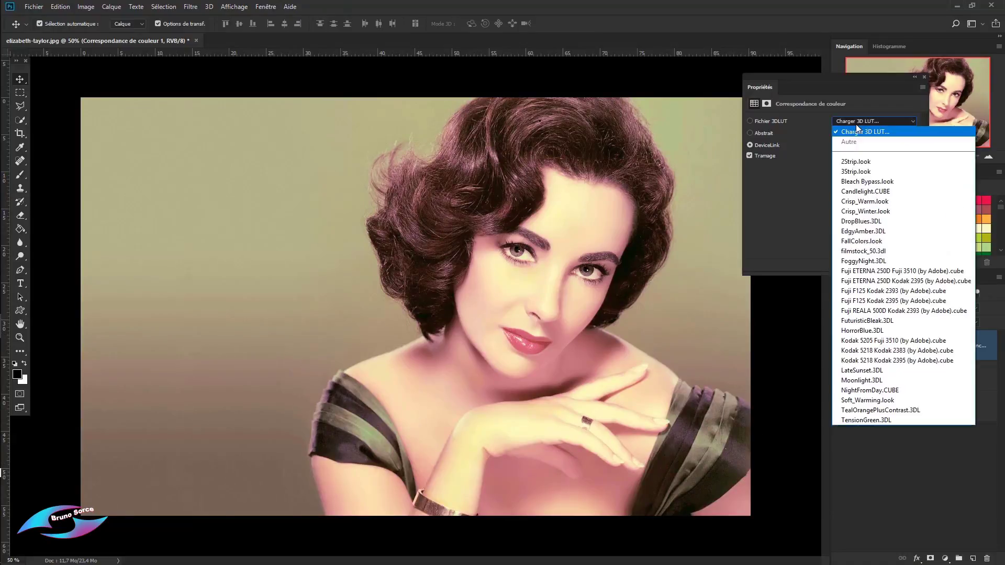
{"action": "left_click", "coordinate": [856, 371]}
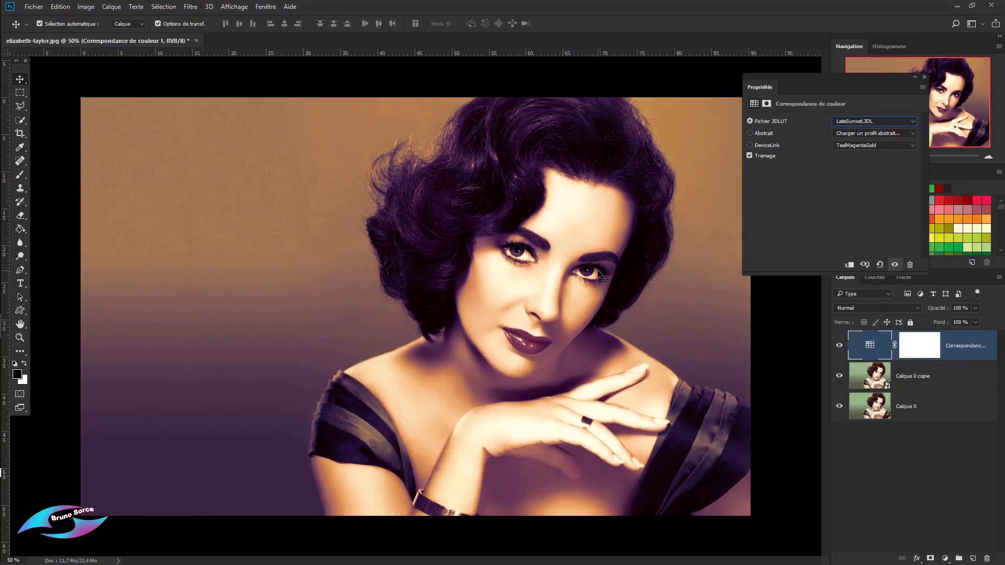
{"action": "left_click", "coordinate": [888, 120]}
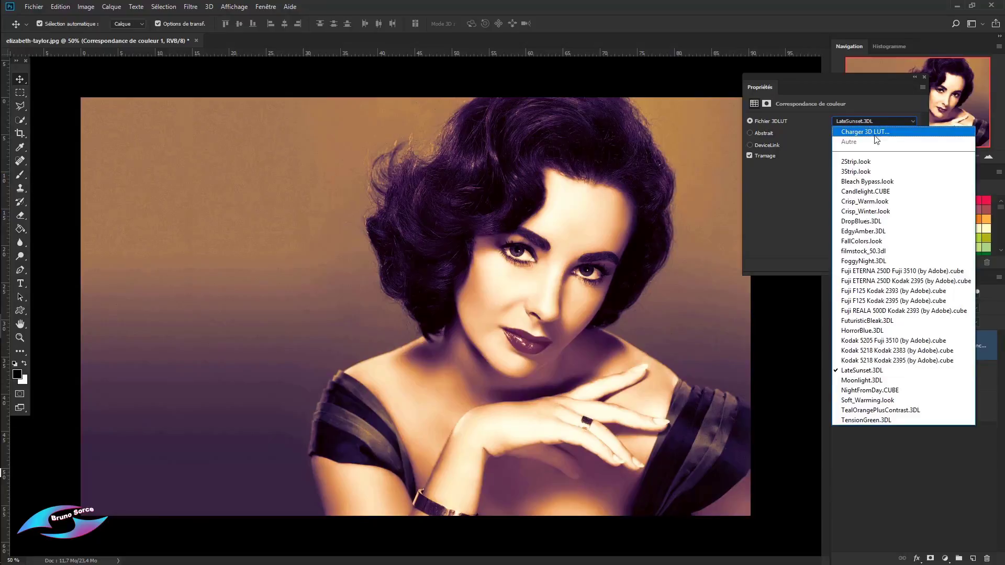
{"action": "left_click", "coordinate": [867, 381]}
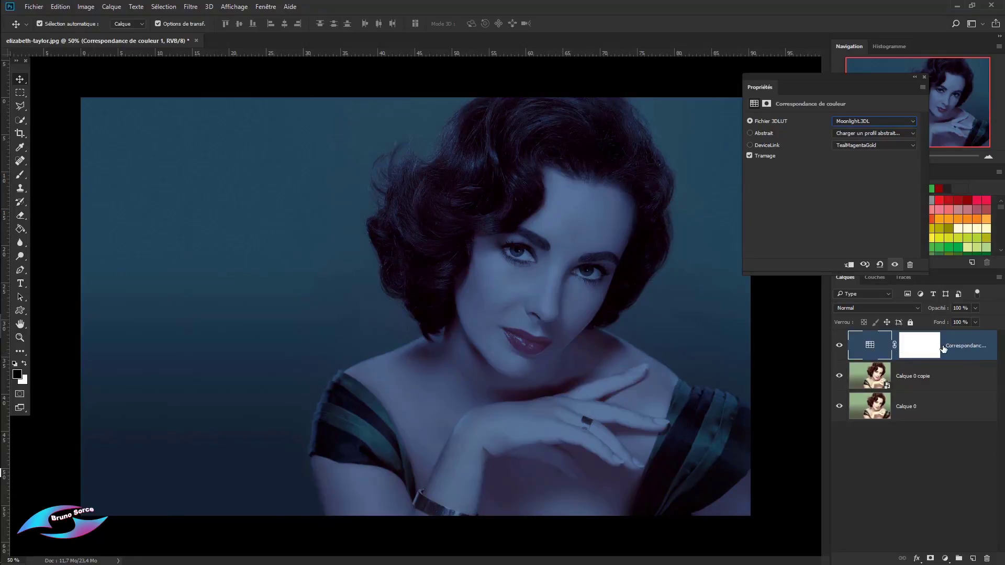
{"action": "left_click", "coordinate": [924, 77]}
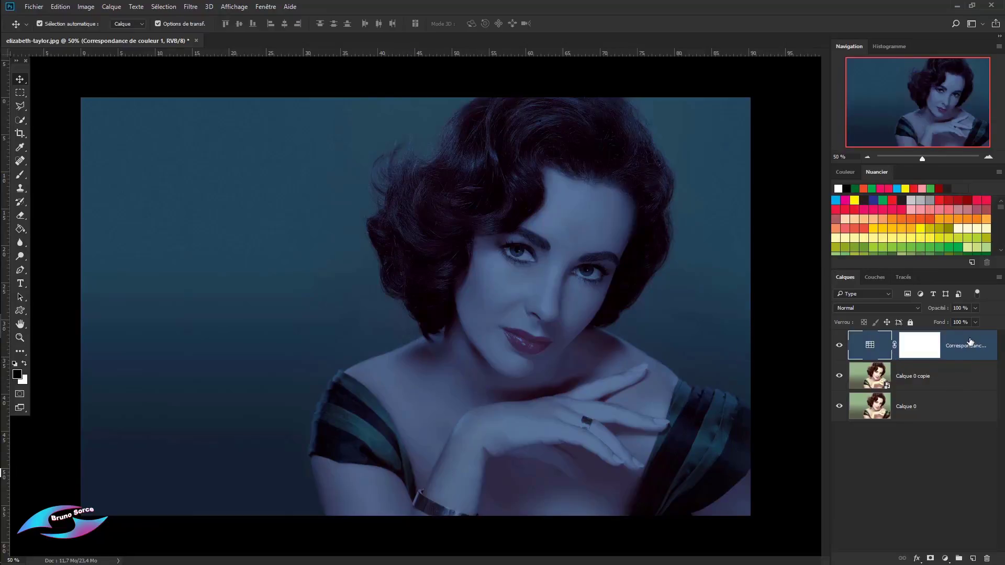
Delete the Correspondance de couleur layer and close elizabeth-taylor.jpg without saving
{"action": "key", "text": "Delete"}
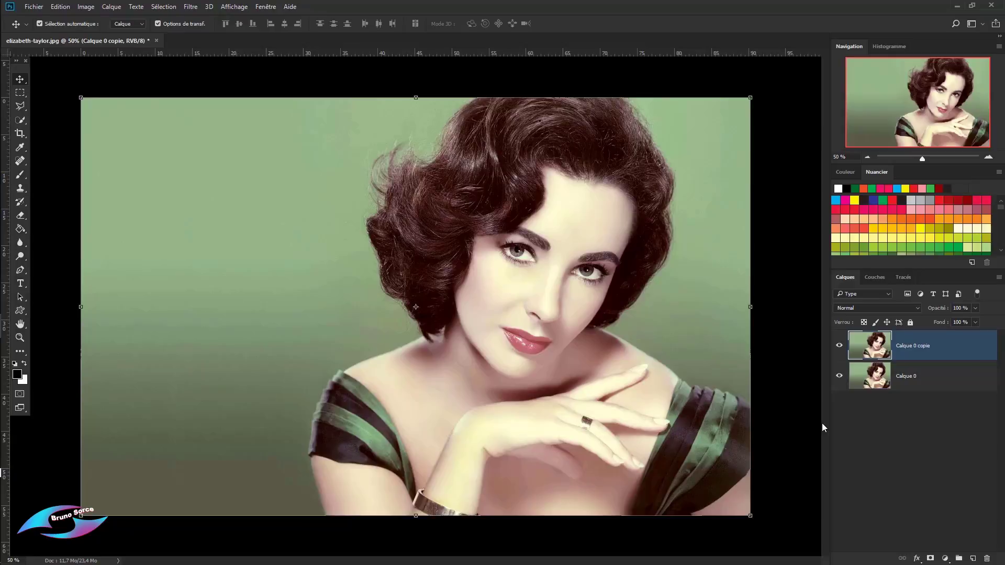
{"action": "left_click", "coordinate": [157, 41]}
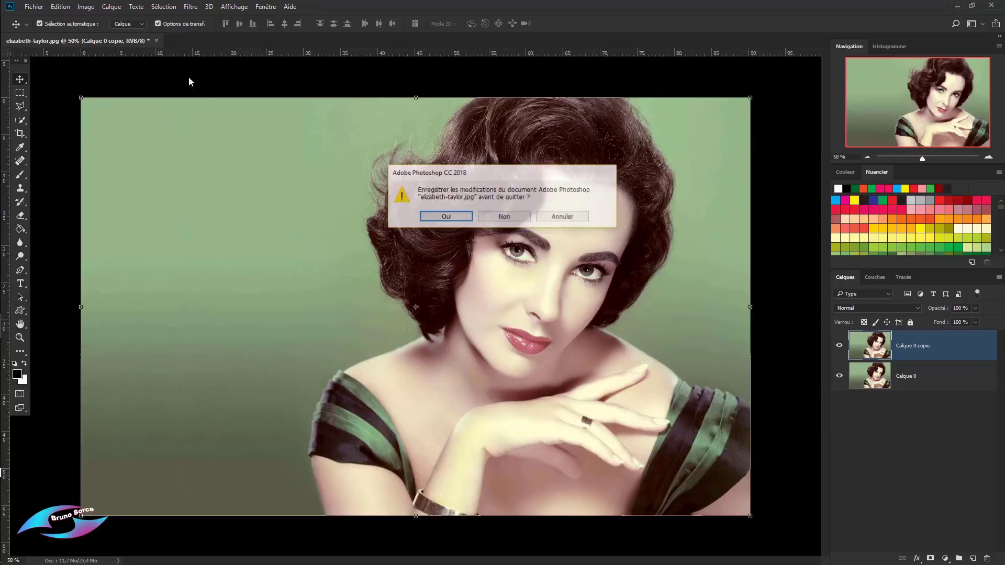
{"action": "left_click", "coordinate": [505, 217]}
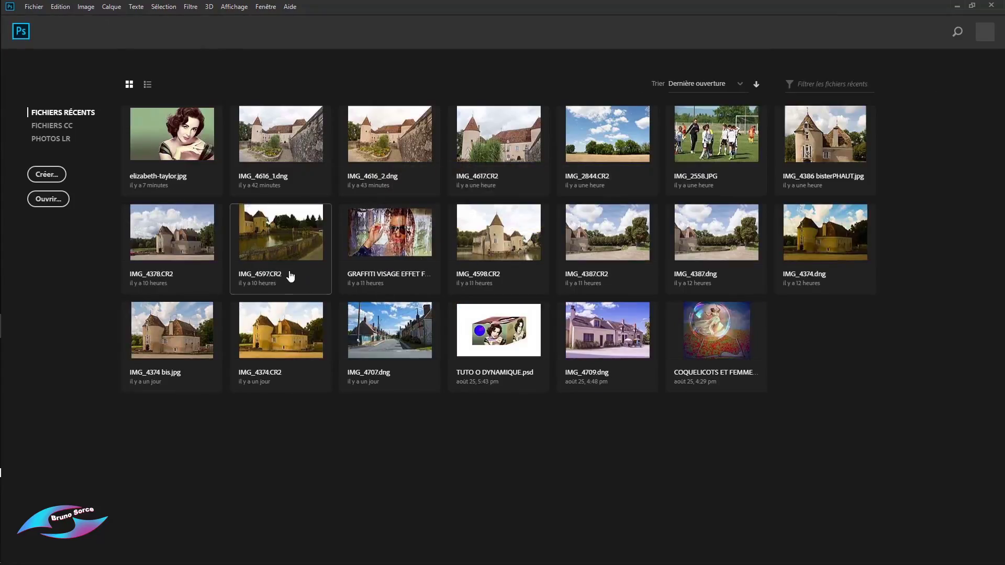
Open the recent file IMG_4616_1.dng and set Teinte, Exposition and Contraste to 0 in Camera Raw
{"action": "left_click", "coordinate": [287, 145]}
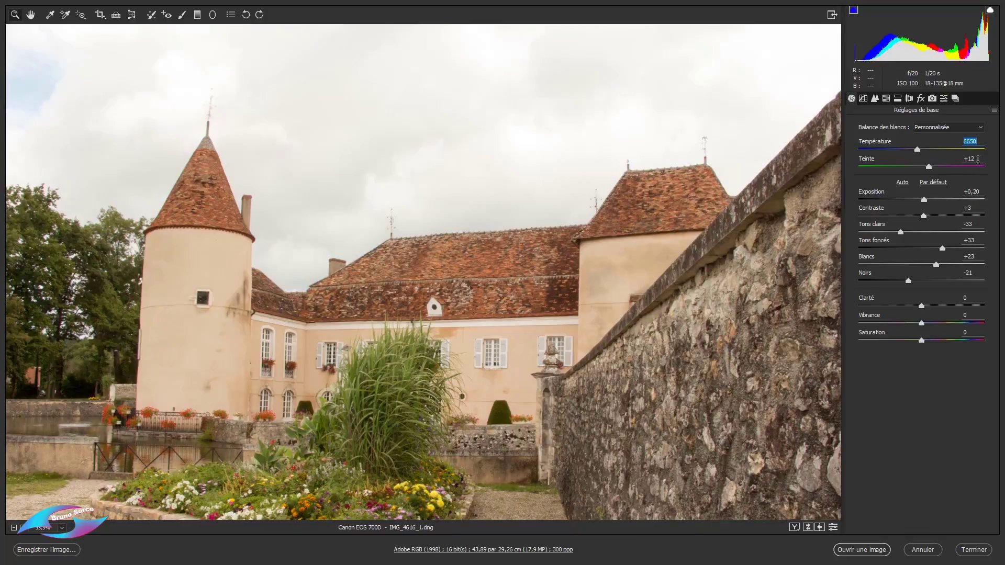
{"action": "left_click_drag", "start_coordinate": [978, 159], "coordinate": [965, 160]}
{"action": "type", "text": "0"}
{"action": "key", "text": "Tab"}
{"action": "type", "text": "0"}
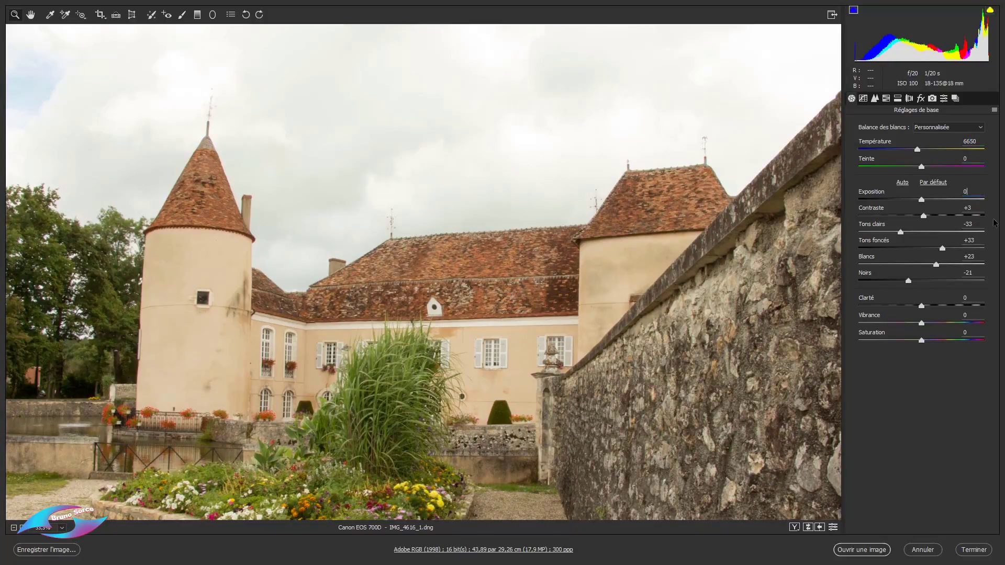
{"action": "key", "text": "Tab"}
{"action": "type", "text": "0"}
{"action": "key", "text": "Tab"}
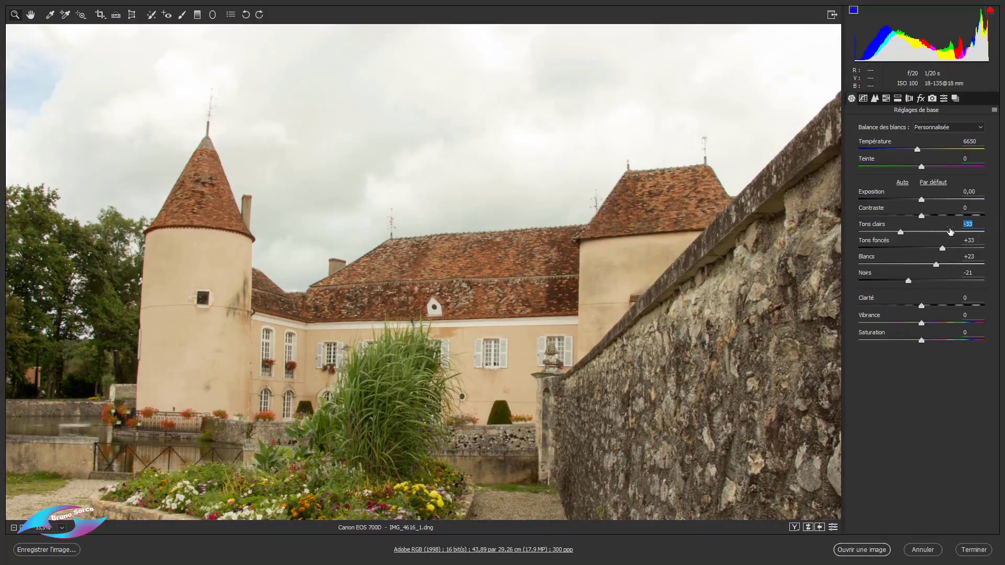
Set Tons clairs, Tons foncés, Blancs and Noirs to 0
{"action": "type", "text": "0"}
{"action": "key", "text": "Tab"}
{"action": "type", "text": "0"}
{"action": "key", "text": "Tab"}
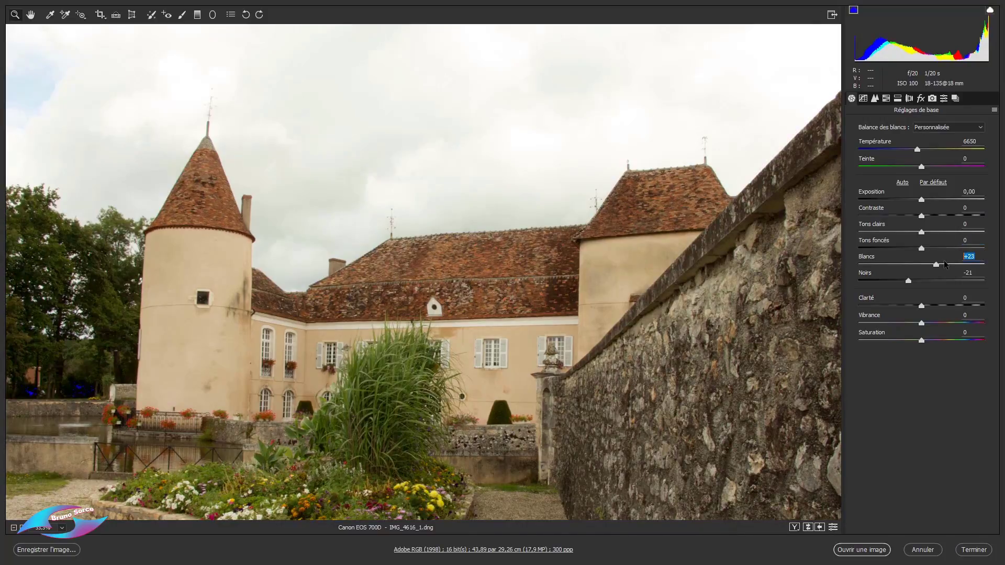
{"action": "type", "text": "0"}
{"action": "key", "text": "Tab"}
{"action": "type", "text": "0"}
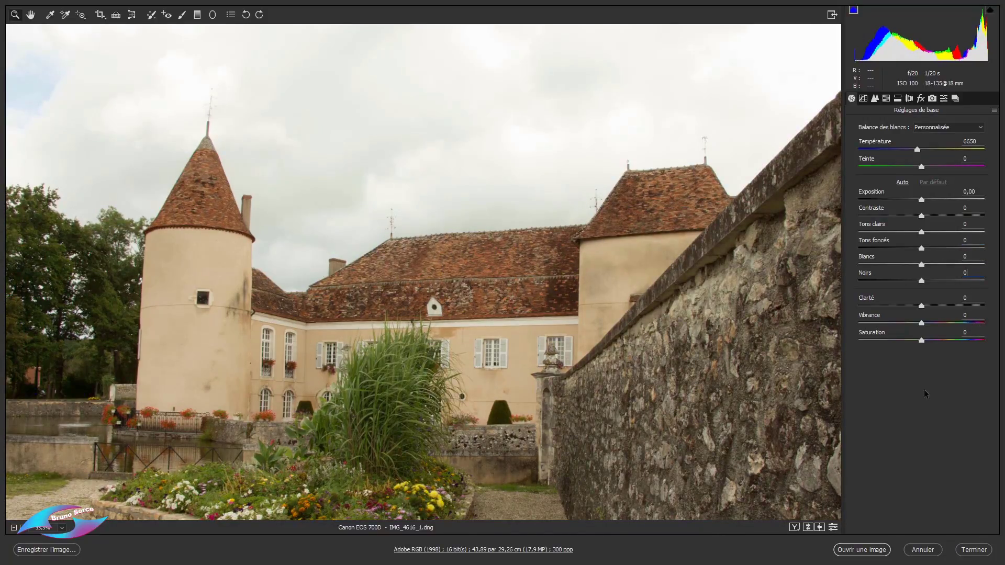
Set Saturation +45, Tons clairs -45, Clarté +59, Vibrance +55 and raise Exposition, then open the image with its embedded profile discarded
{"action": "left_click_drag", "start_coordinate": [922, 341], "coordinate": [950, 341]}
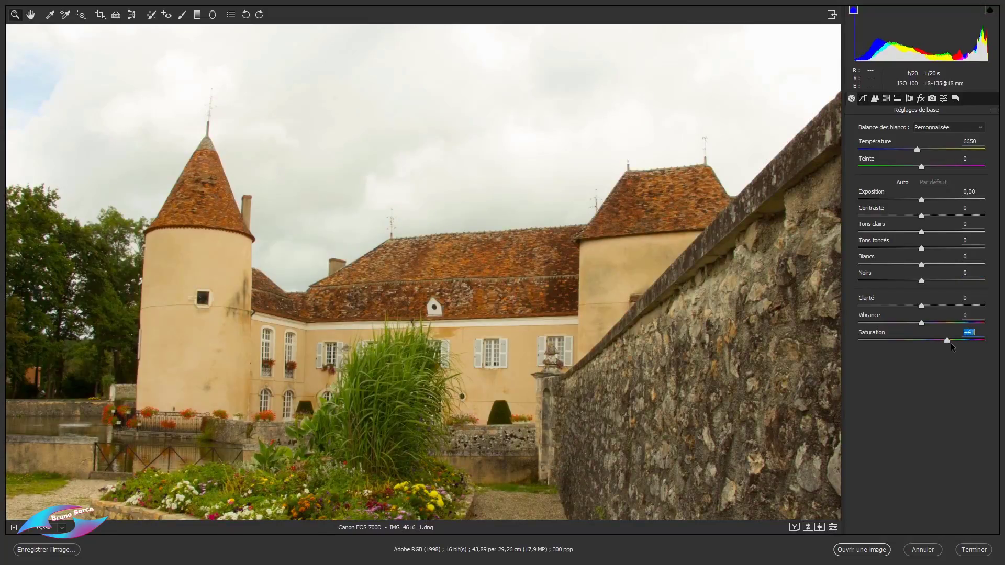
{"action": "left_click_drag", "start_coordinate": [921, 232], "coordinate": [893, 234]}
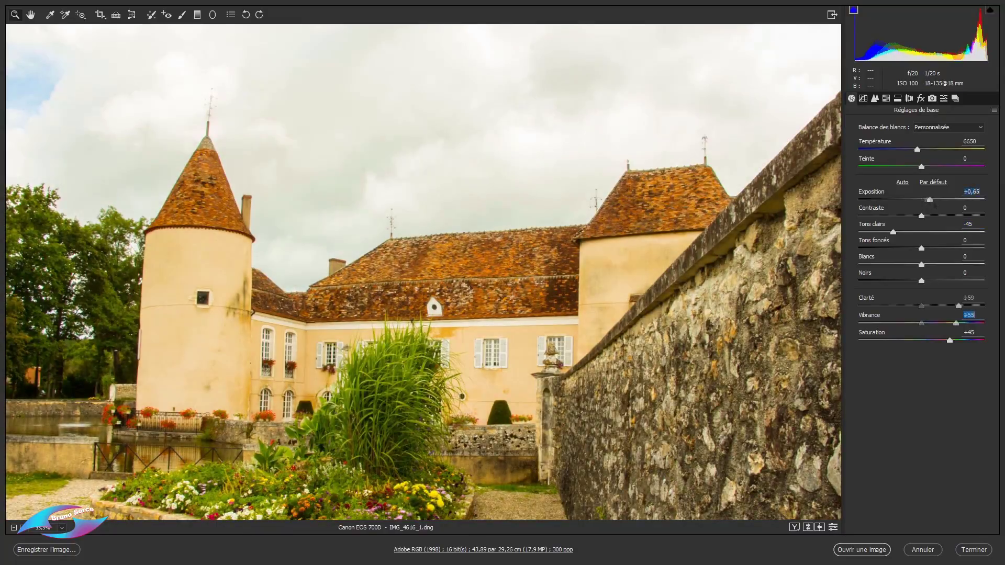
{"action": "left_click", "coordinate": [857, 553]}
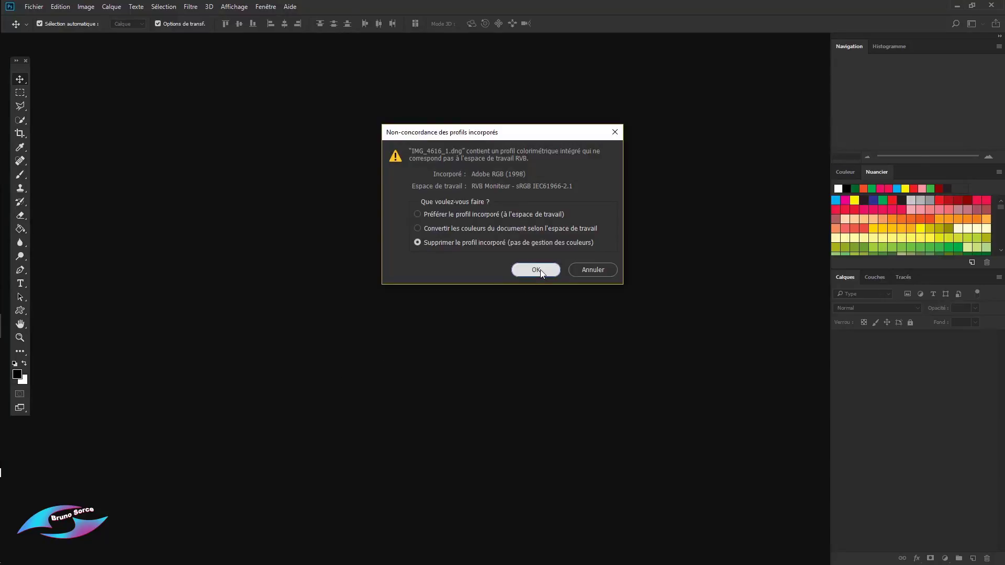
{"action": "left_click", "coordinate": [536, 270]}
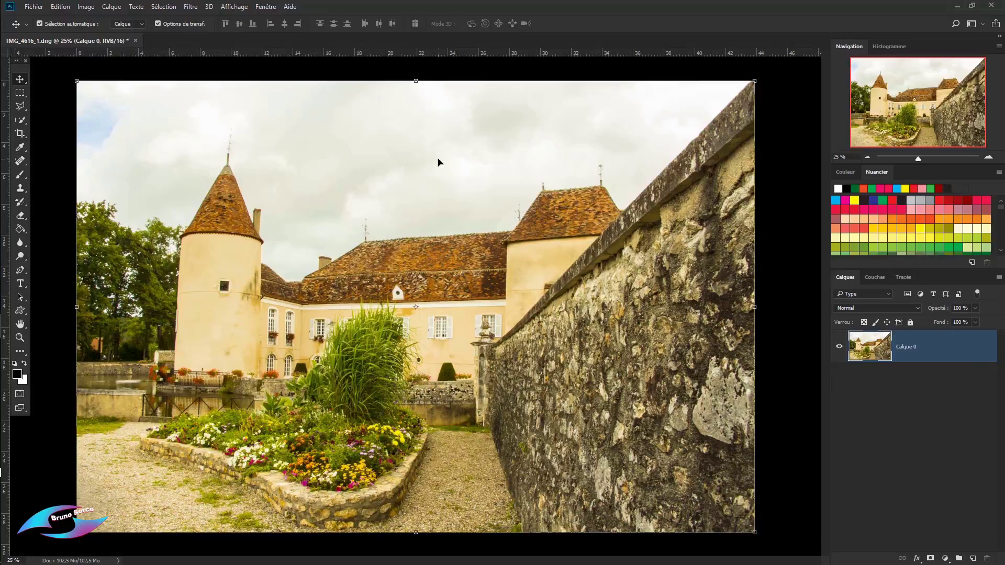
Open the Camera Raw filter on Calque 0 to check its basic adjustment values, and cancel it
{"action": "left_click", "coordinate": [189, 7]}
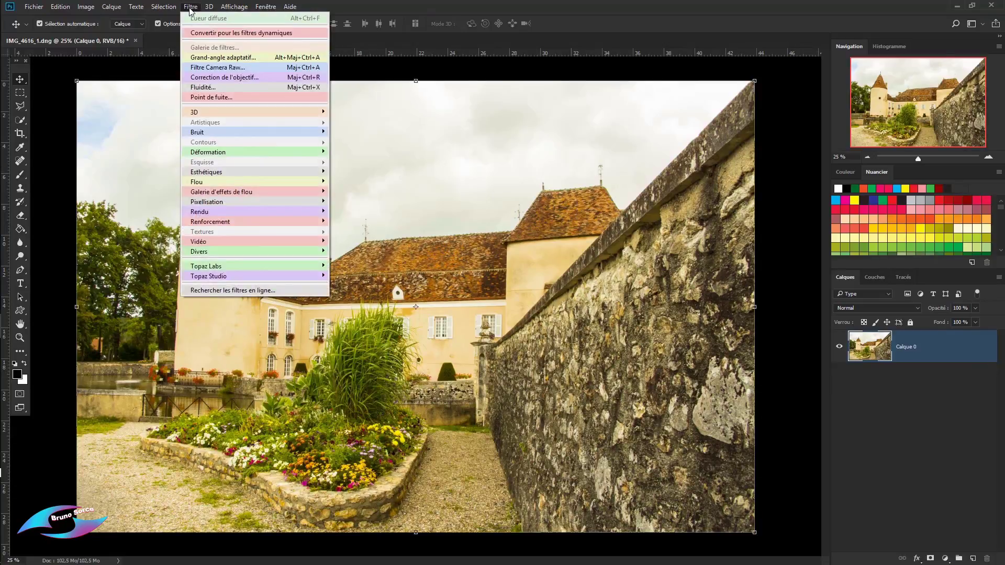
{"action": "left_click", "coordinate": [214, 71]}
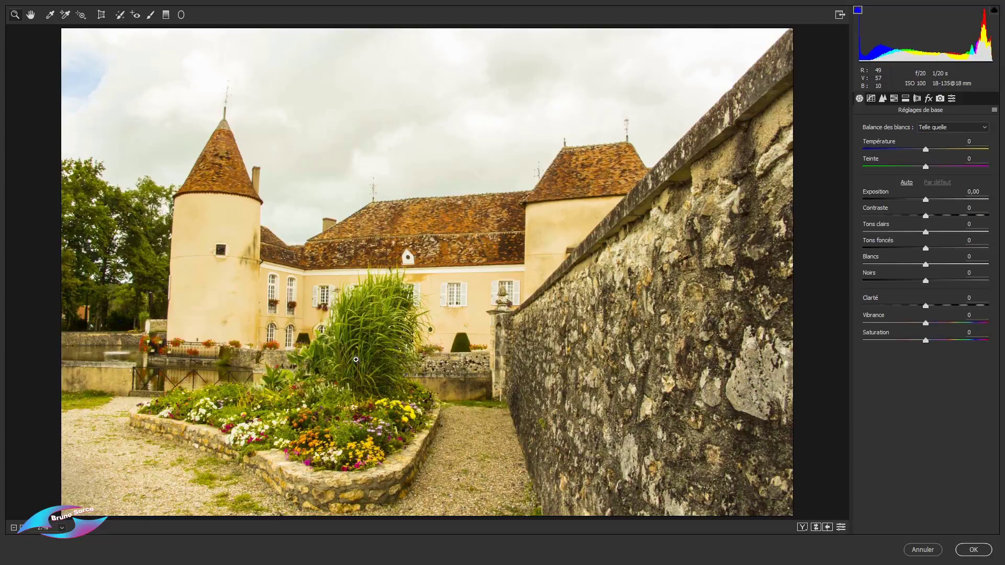
{"action": "left_click", "coordinate": [924, 550]}
Close IMG_4616_1.dng and open IMG_4616_2.dng with its Camera Raw settings as they are, discarding the embedded profile
{"action": "left_click", "coordinate": [109, 40]}
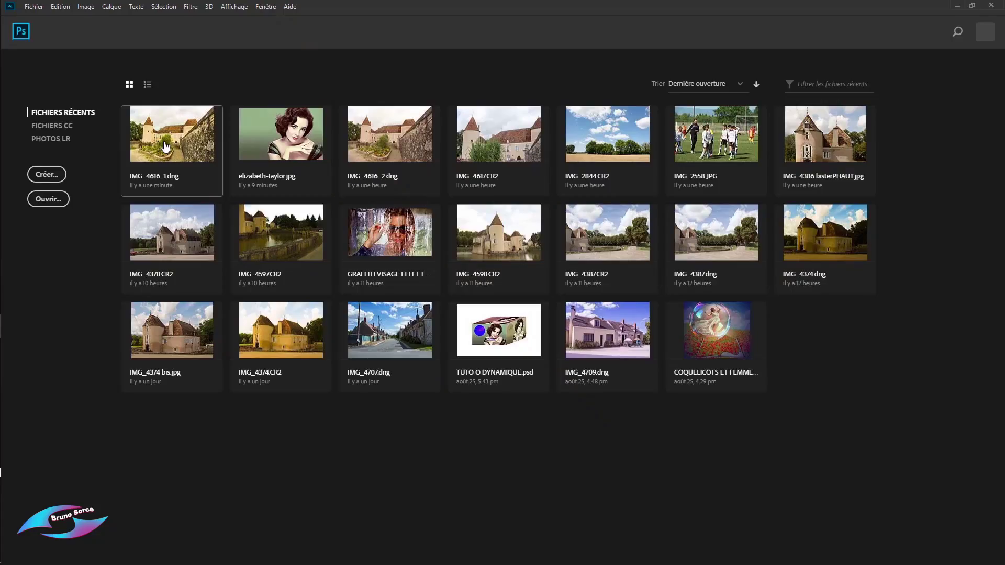
{"action": "left_click", "coordinate": [390, 142]}
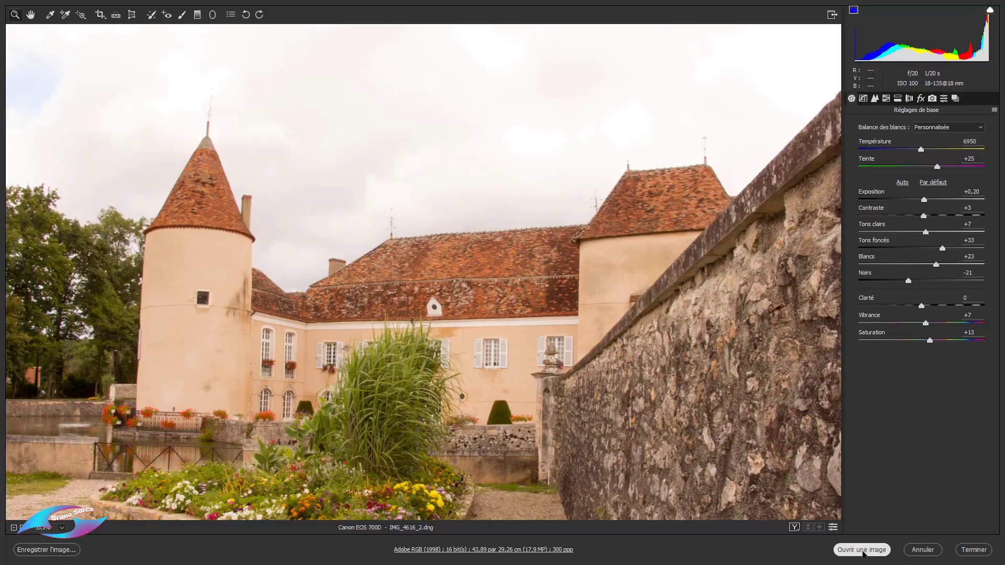
{"action": "left_click", "coordinate": [862, 551]}
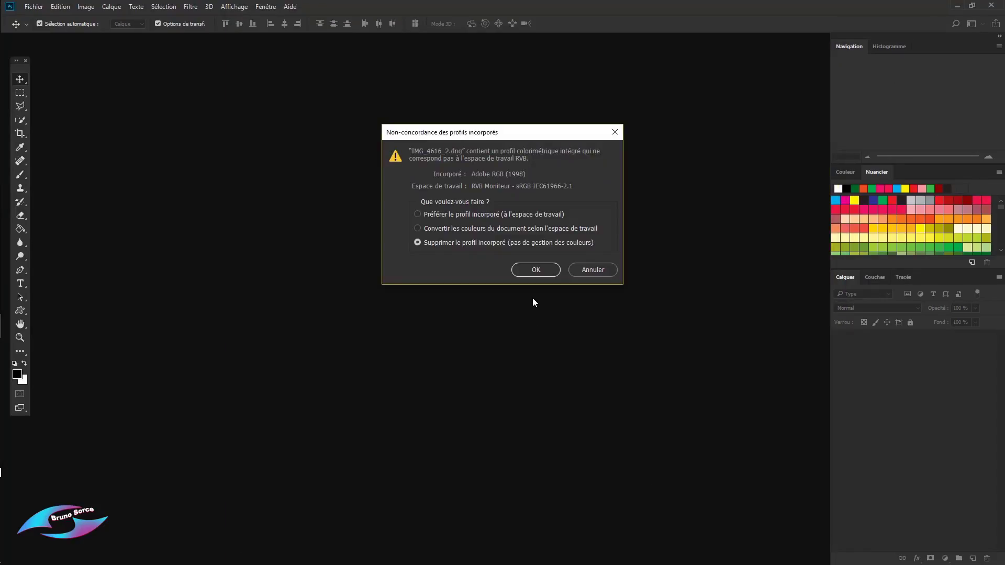
{"action": "left_click", "coordinate": [535, 271]}
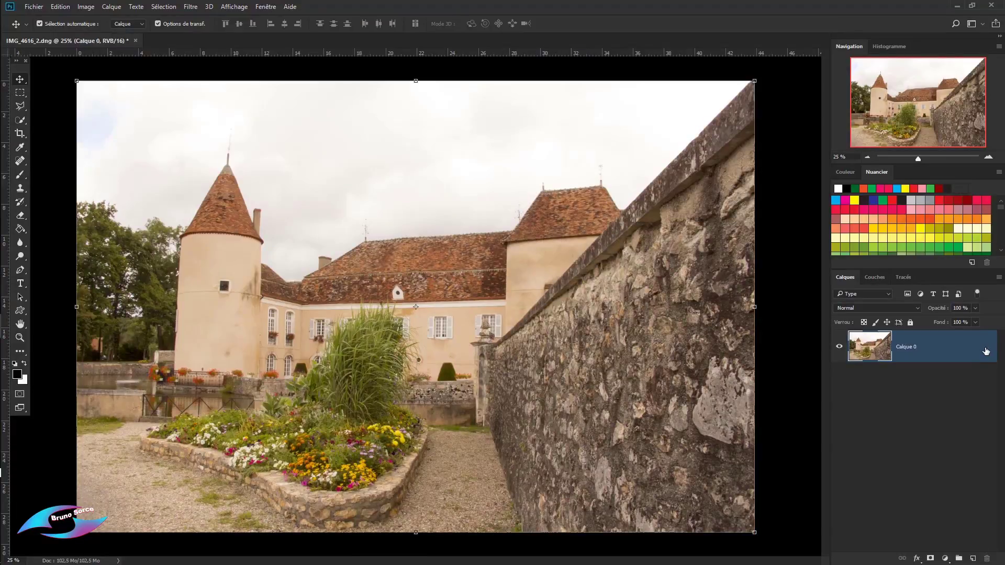
Convert Calque 0 to a smart object and apply Camera Raw with Teinte -12, Tons clairs -39, Tons foncés -11, Clarté +68, Vibrance +58, Saturation +32
{"action": "key", "text": "F2"}
{"action": "left_click", "coordinate": [190, 7]}
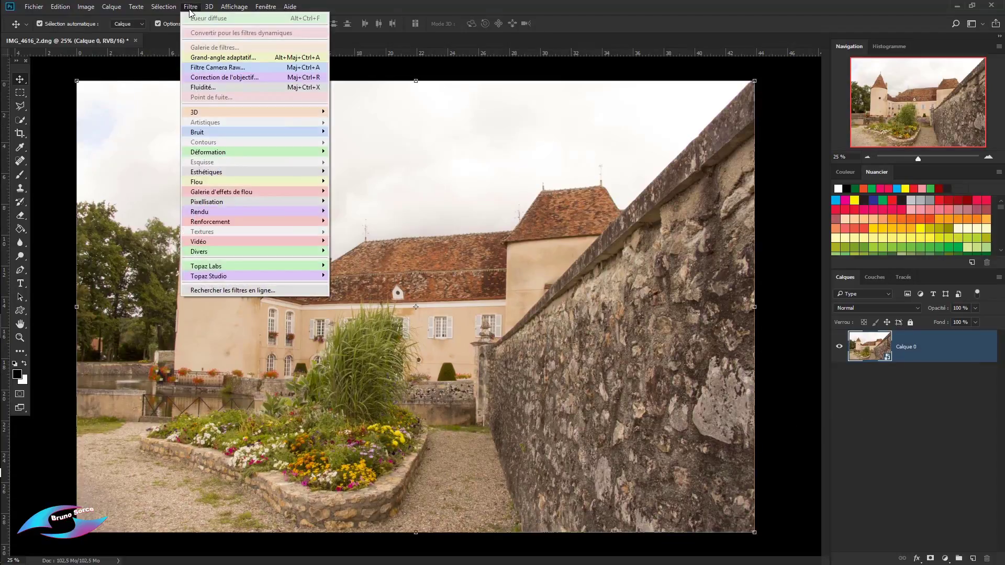
{"action": "left_click", "coordinate": [199, 67]}
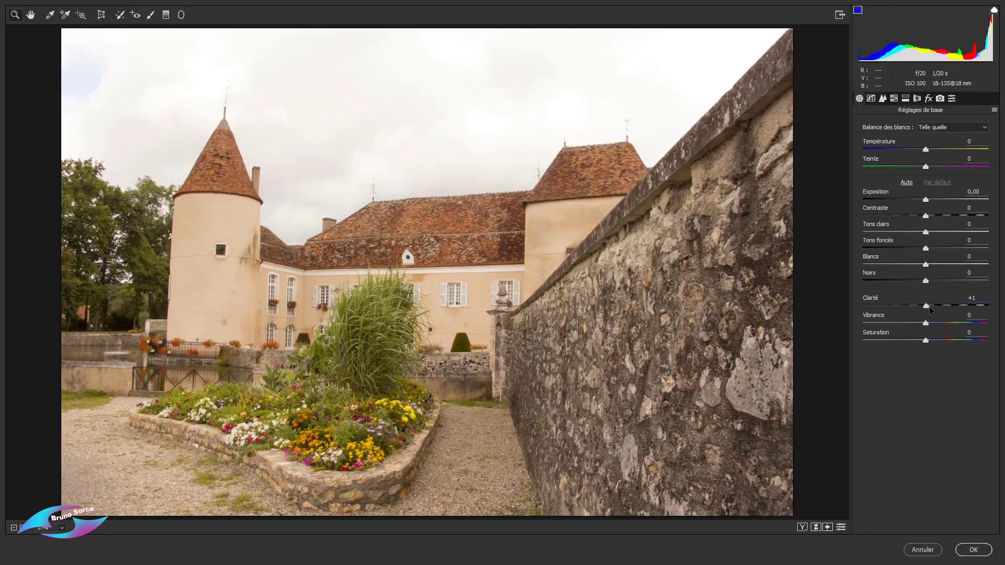
{"action": "left_click_drag", "start_coordinate": [929, 307], "coordinate": [963, 325]}
{"action": "left_click_drag", "start_coordinate": [926, 232], "coordinate": [937, 250]}
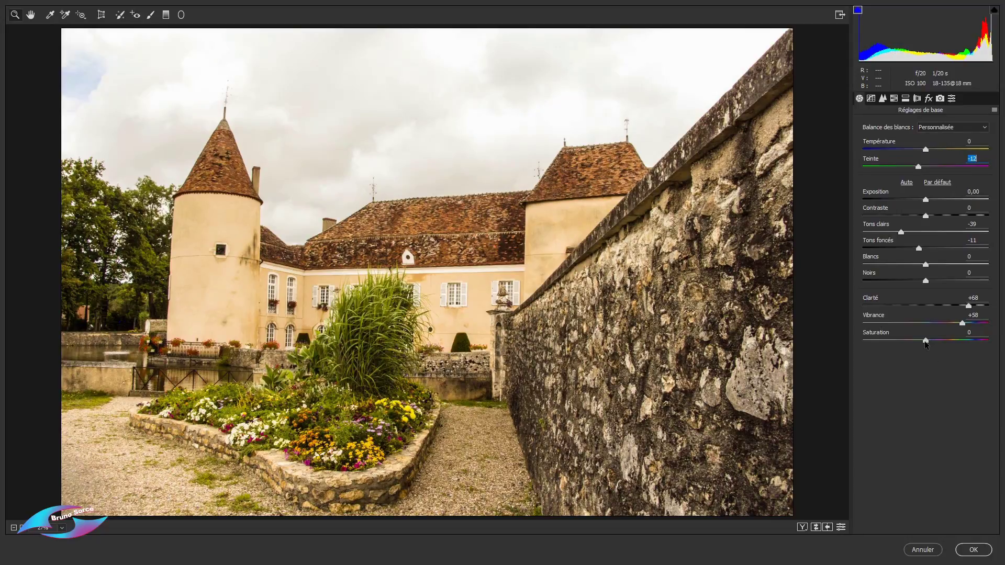
{"action": "left_click_drag", "start_coordinate": [925, 341], "coordinate": [946, 348]}
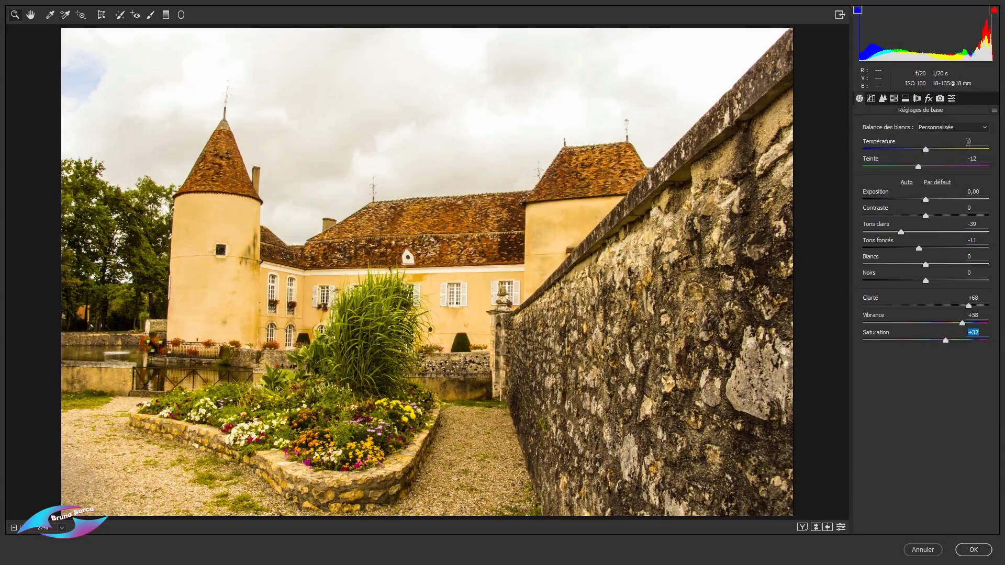
{"action": "left_click", "coordinate": [972, 550]}
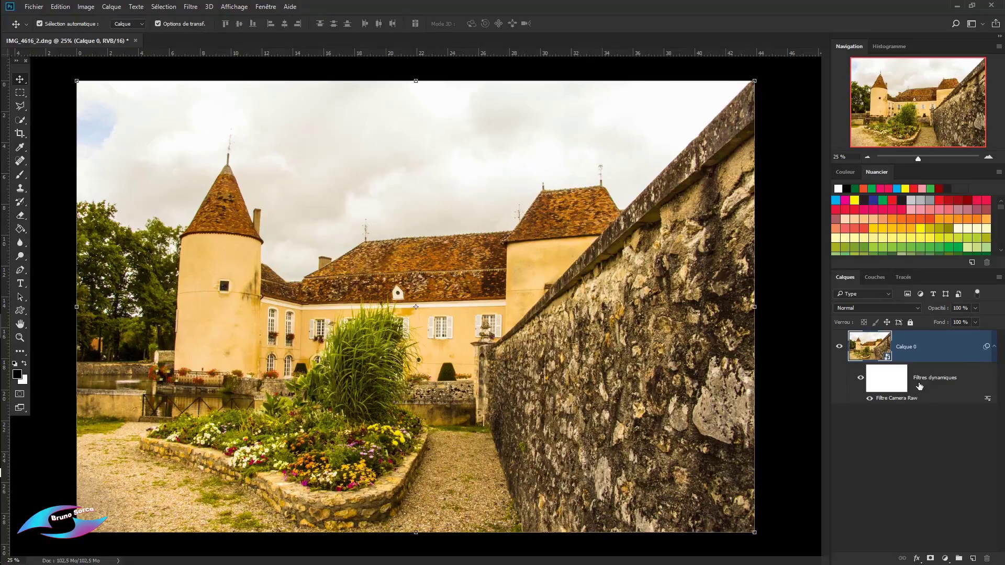
Toggle the Camera Raw smart filter's visibility to compare before and after, and view its editing options
{"action": "left_click", "coordinate": [871, 400]}
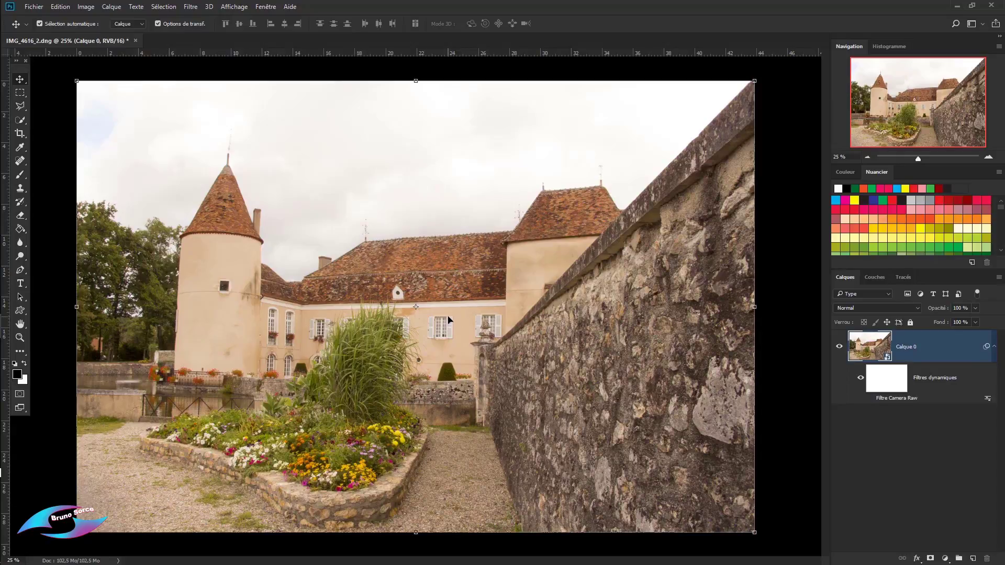
{"action": "left_click", "coordinate": [870, 400]}
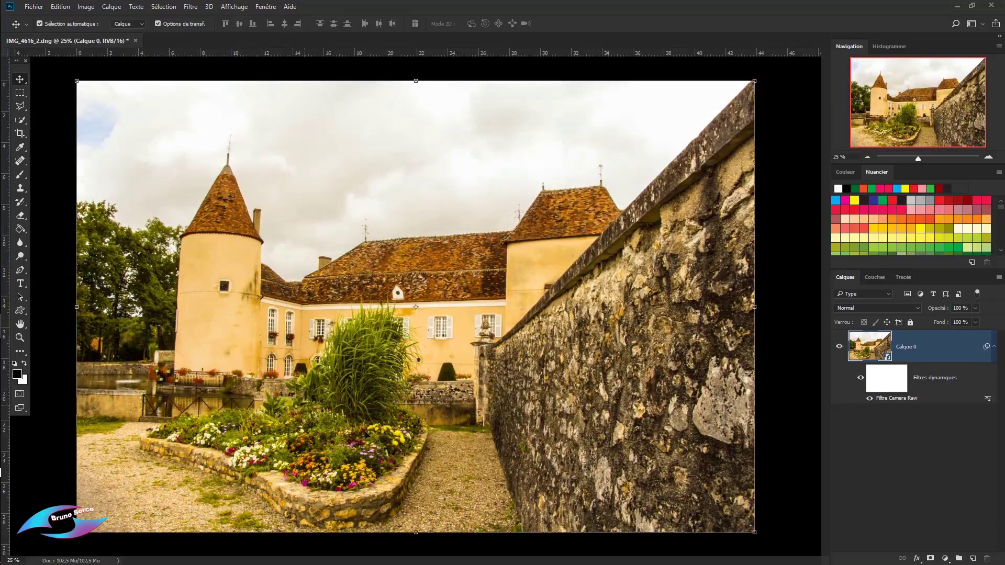
{"action": "right_click", "coordinate": [888, 402]}
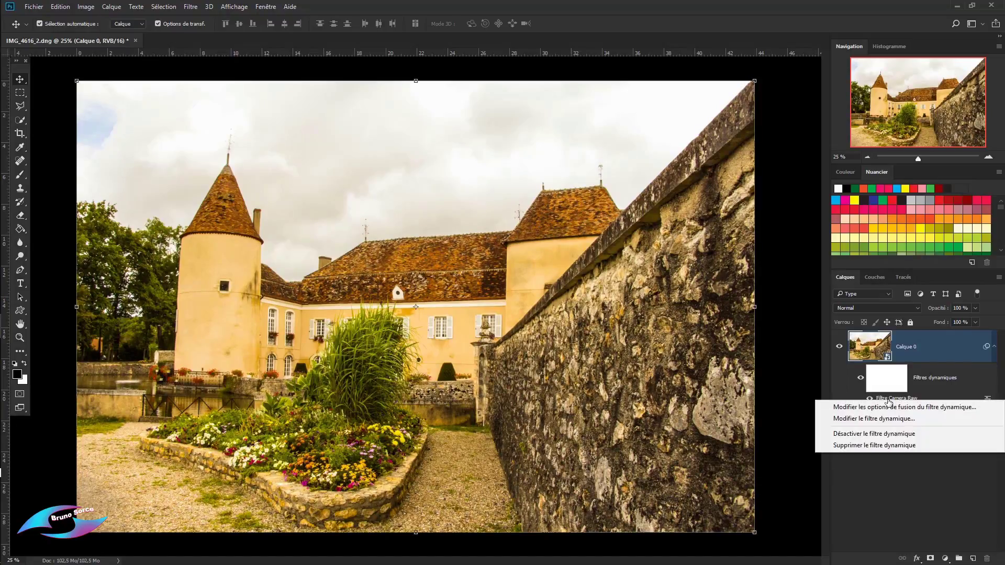
{"action": "left_click", "coordinate": [822, 377]}
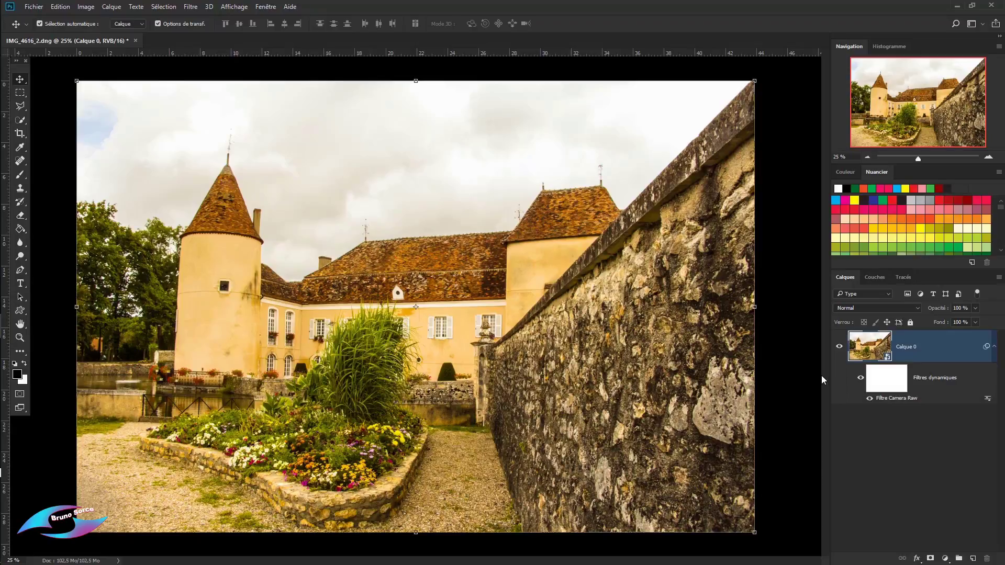
Edit the Camera Raw smart filter on Calque 0, setting Tons clairs to +22 and Noirs to +58
{"action": "double_click", "coordinate": [882, 401]}
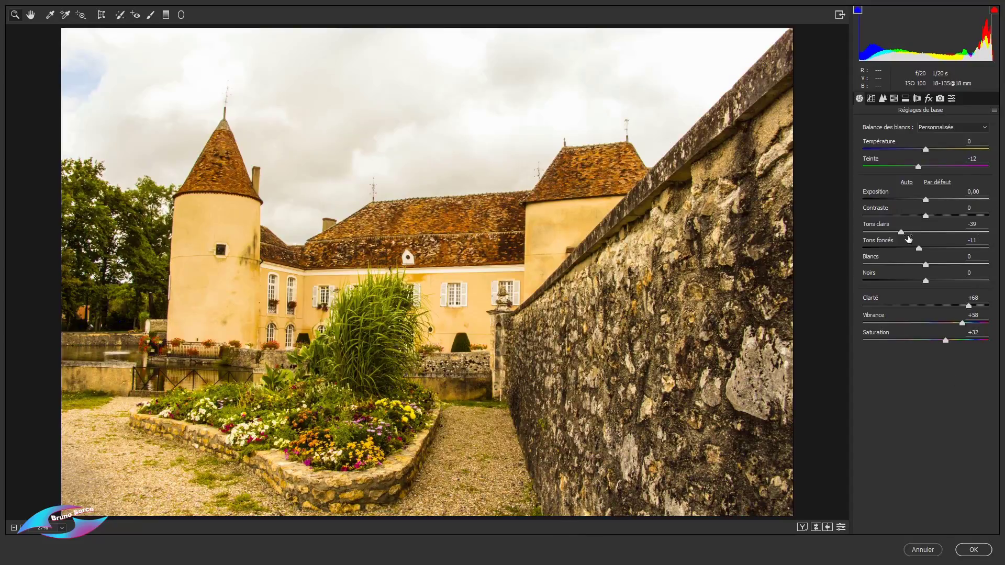
{"action": "left_click_drag", "start_coordinate": [901, 234], "coordinate": [940, 242]}
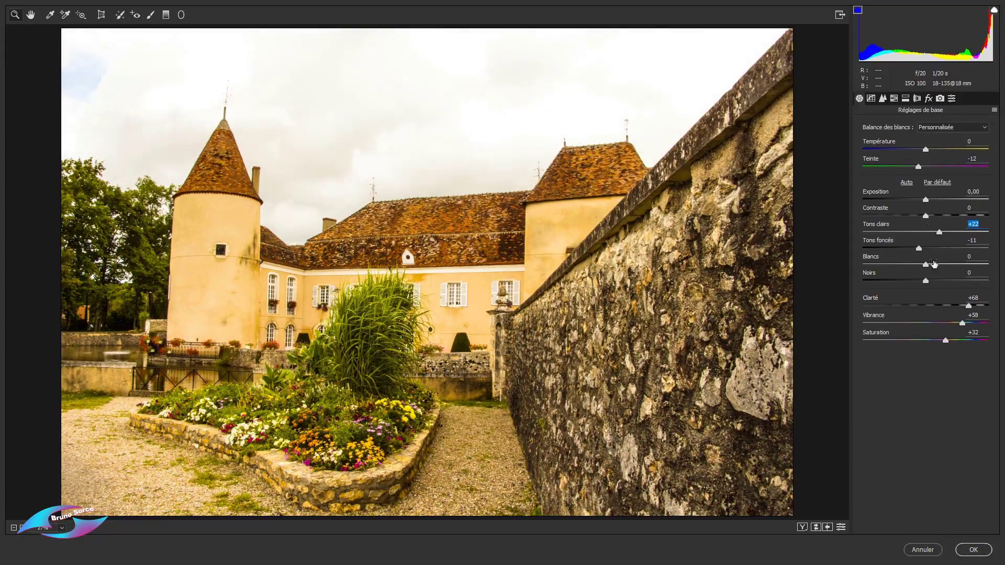
{"action": "left_click_drag", "start_coordinate": [926, 282], "coordinate": [962, 282]}
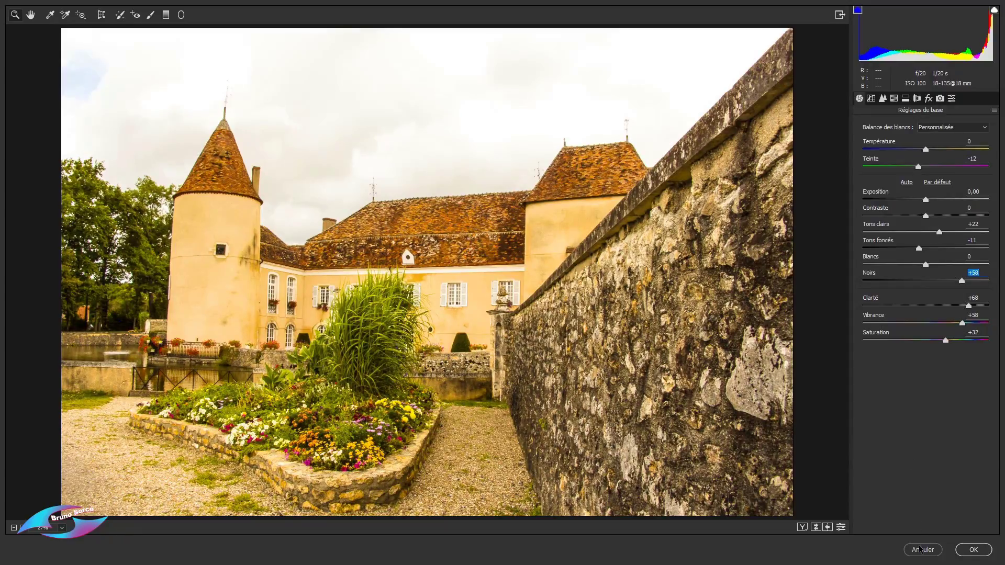
{"action": "left_click", "coordinate": [977, 551]}
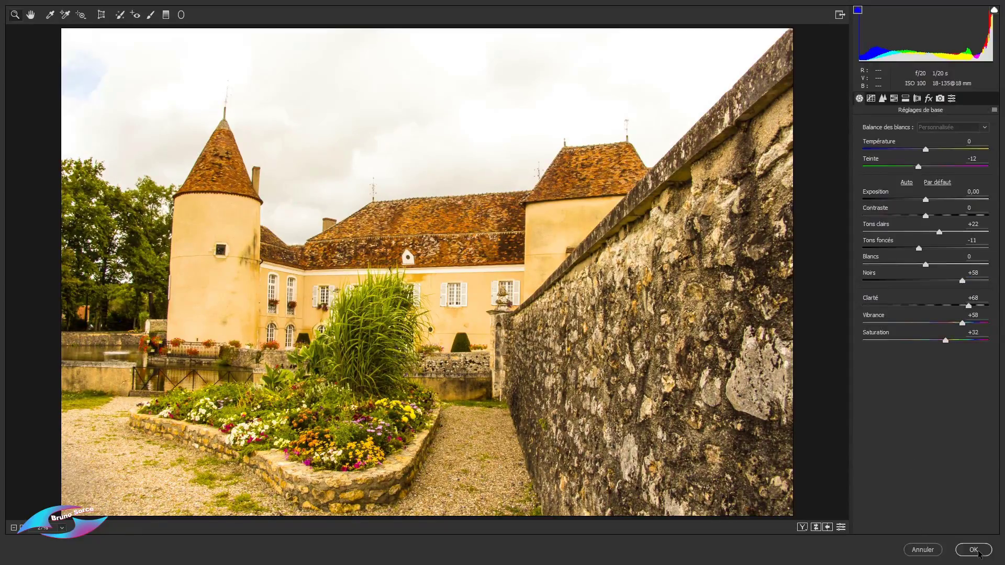